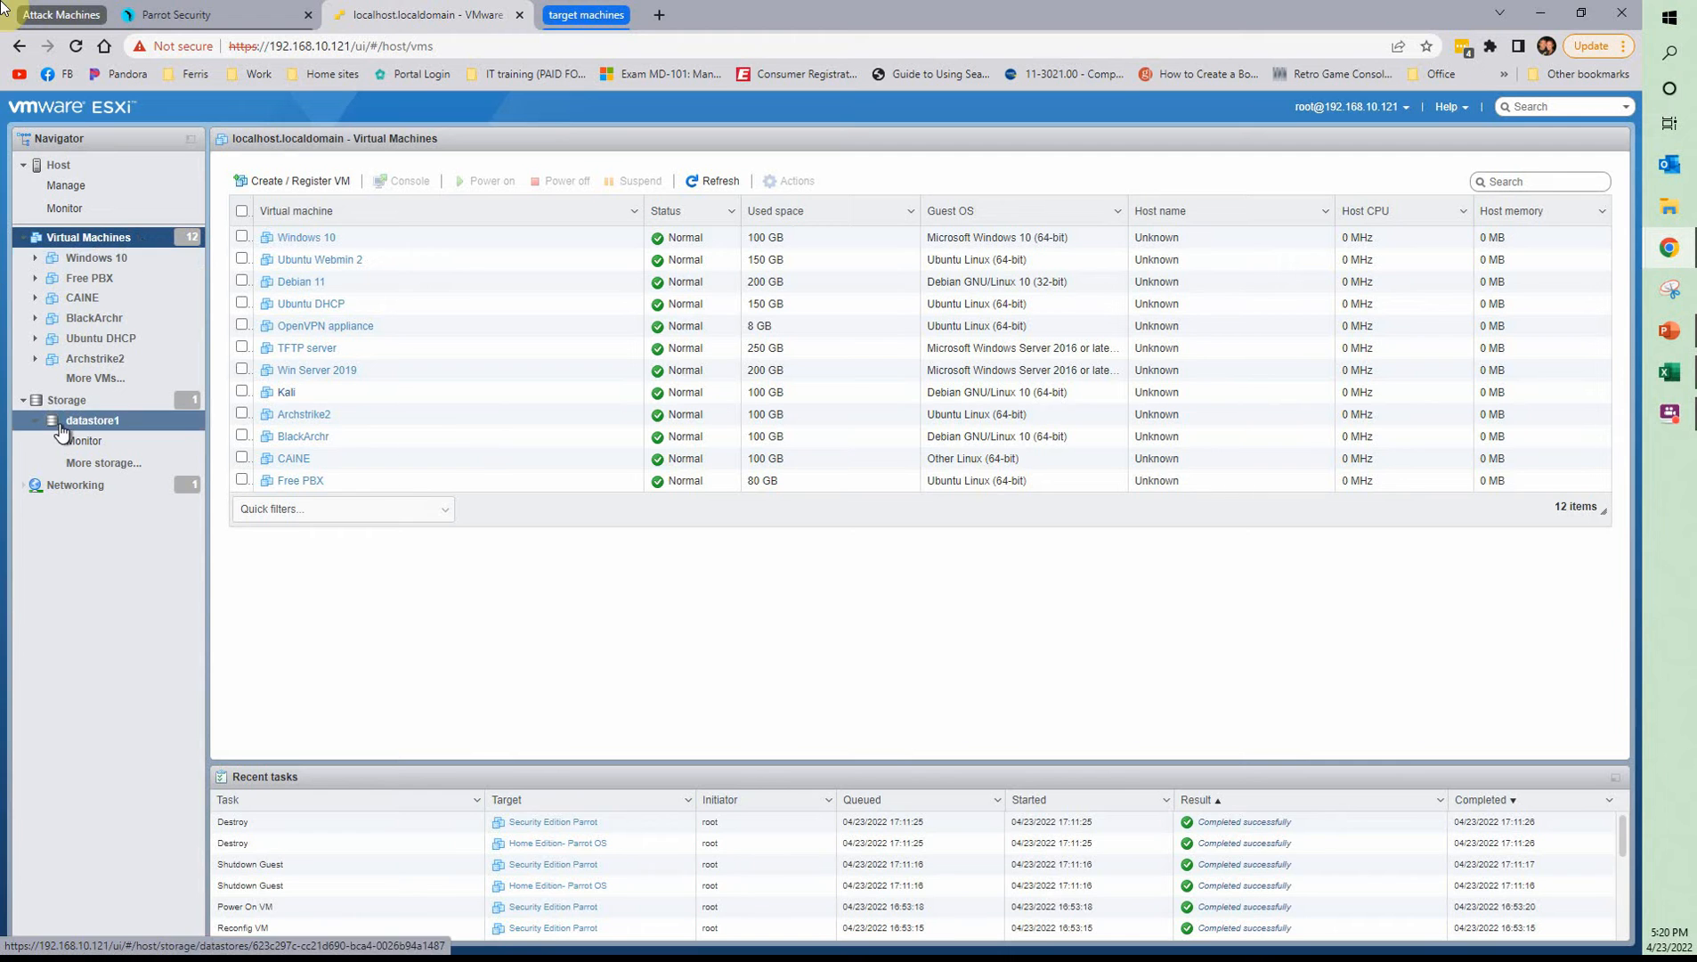
Start creating a new virtual machine and name it HomeParrot
{"action": "left_click", "coordinate": [338, 181]}
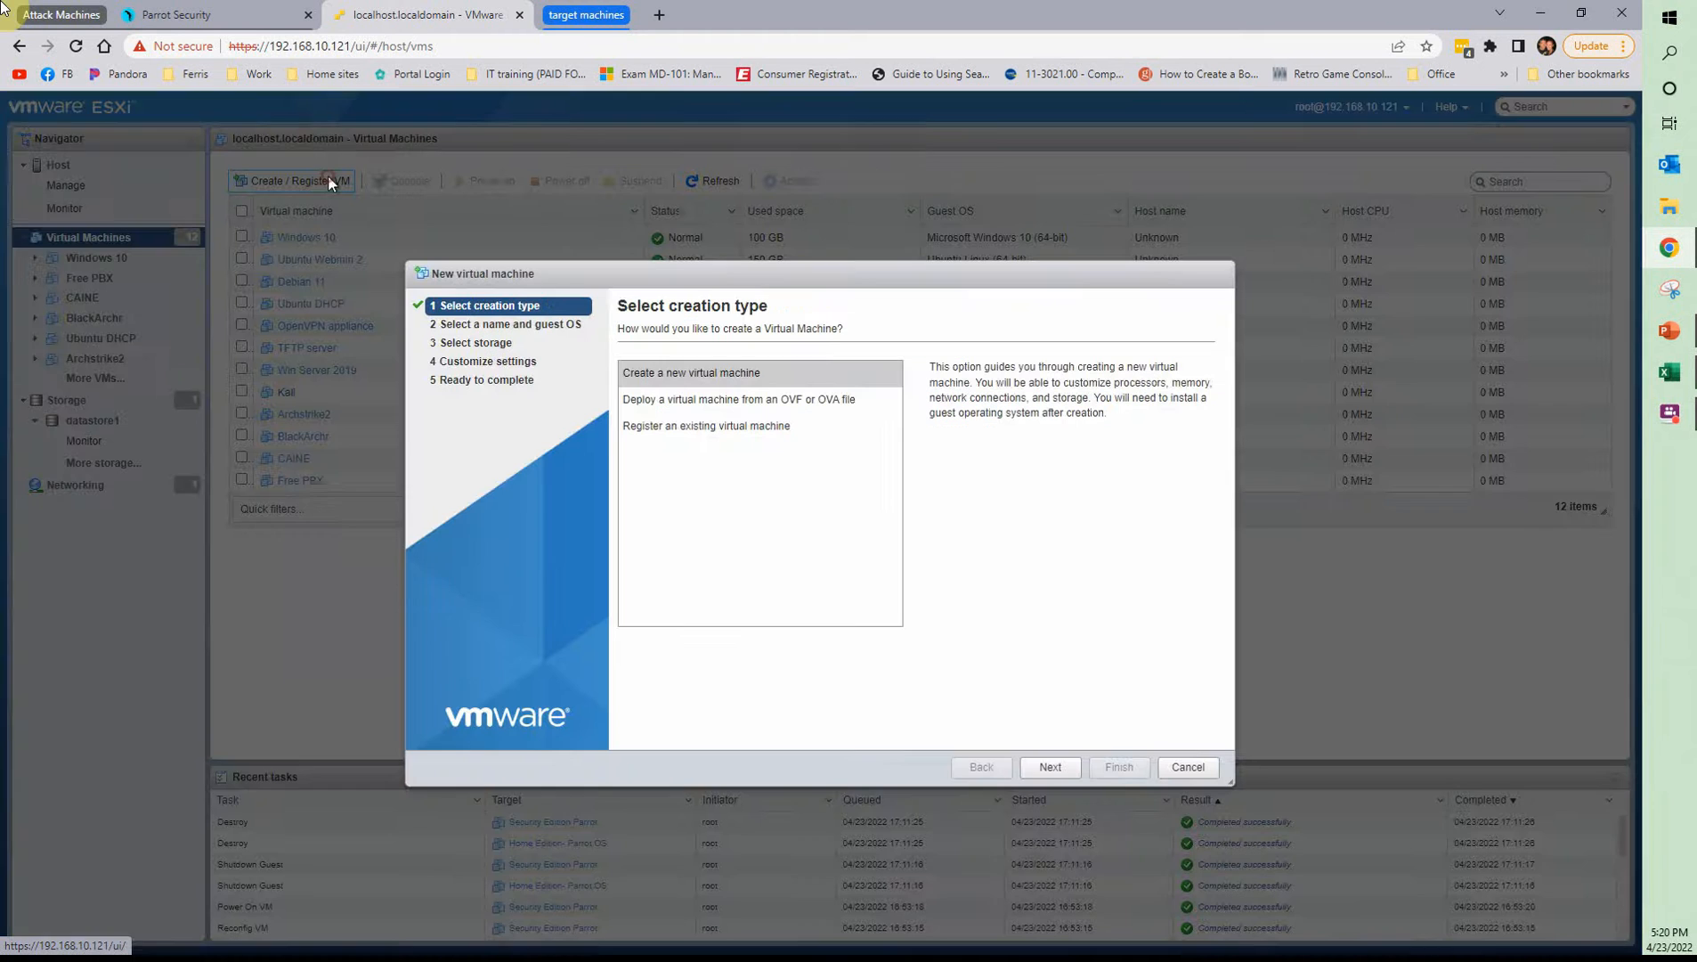
{"action": "left_click", "coordinate": [1050, 768]}
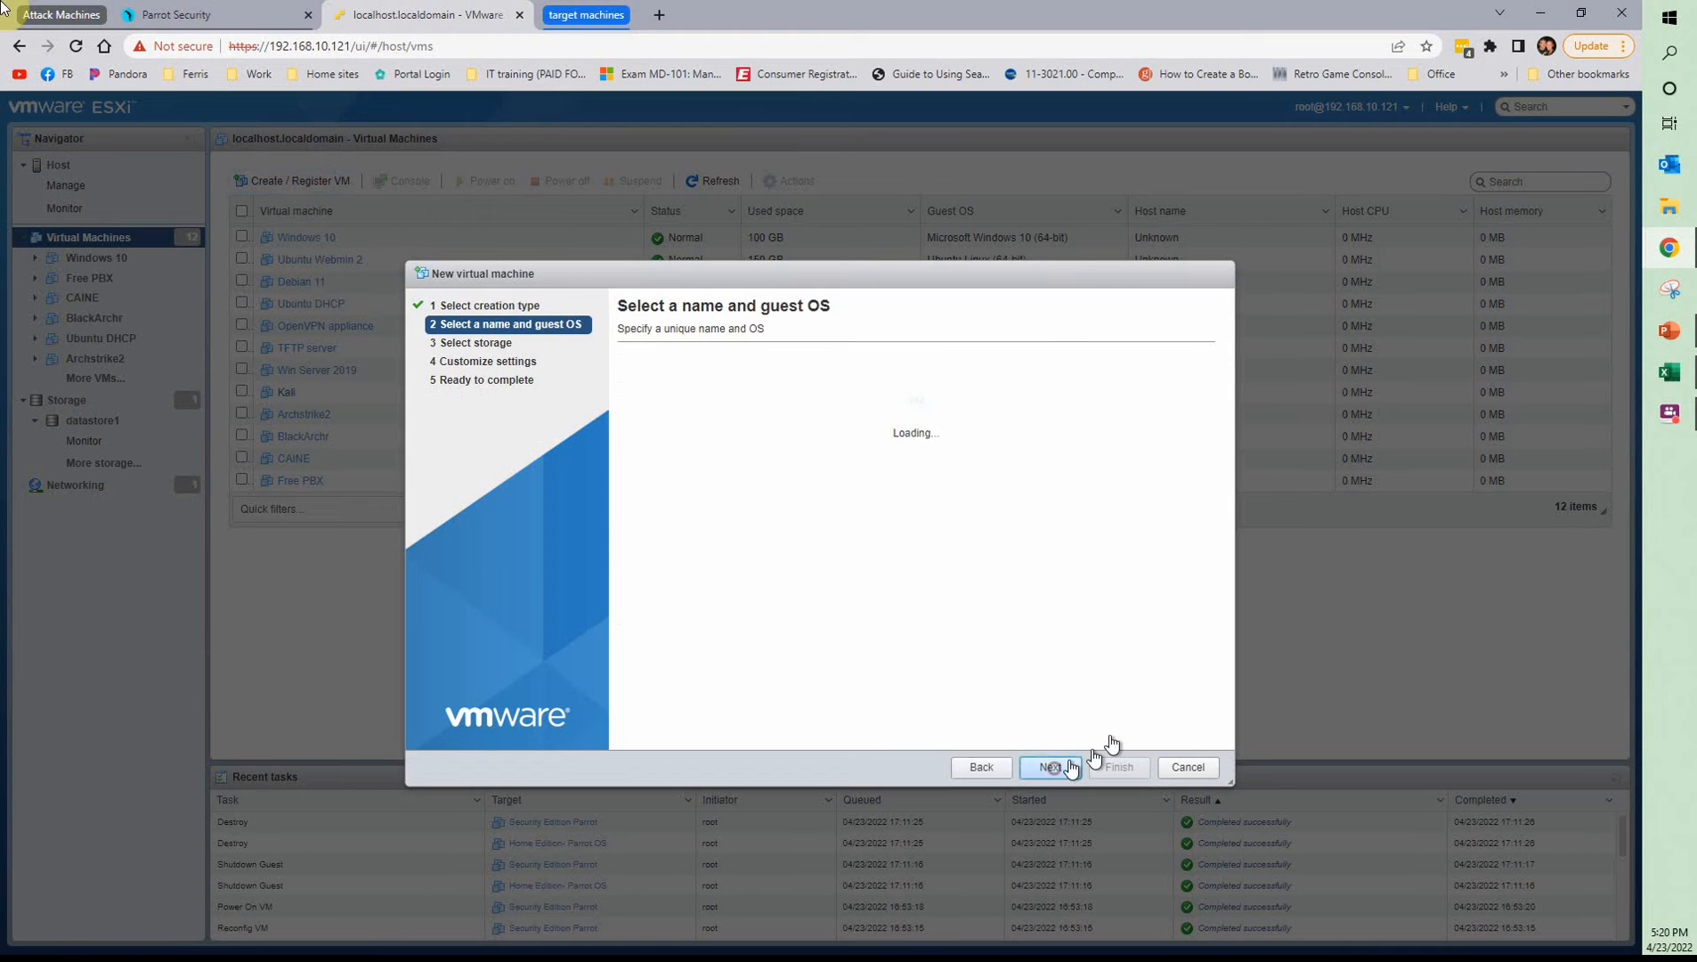
{"action": "left_click", "coordinate": [782, 391]}
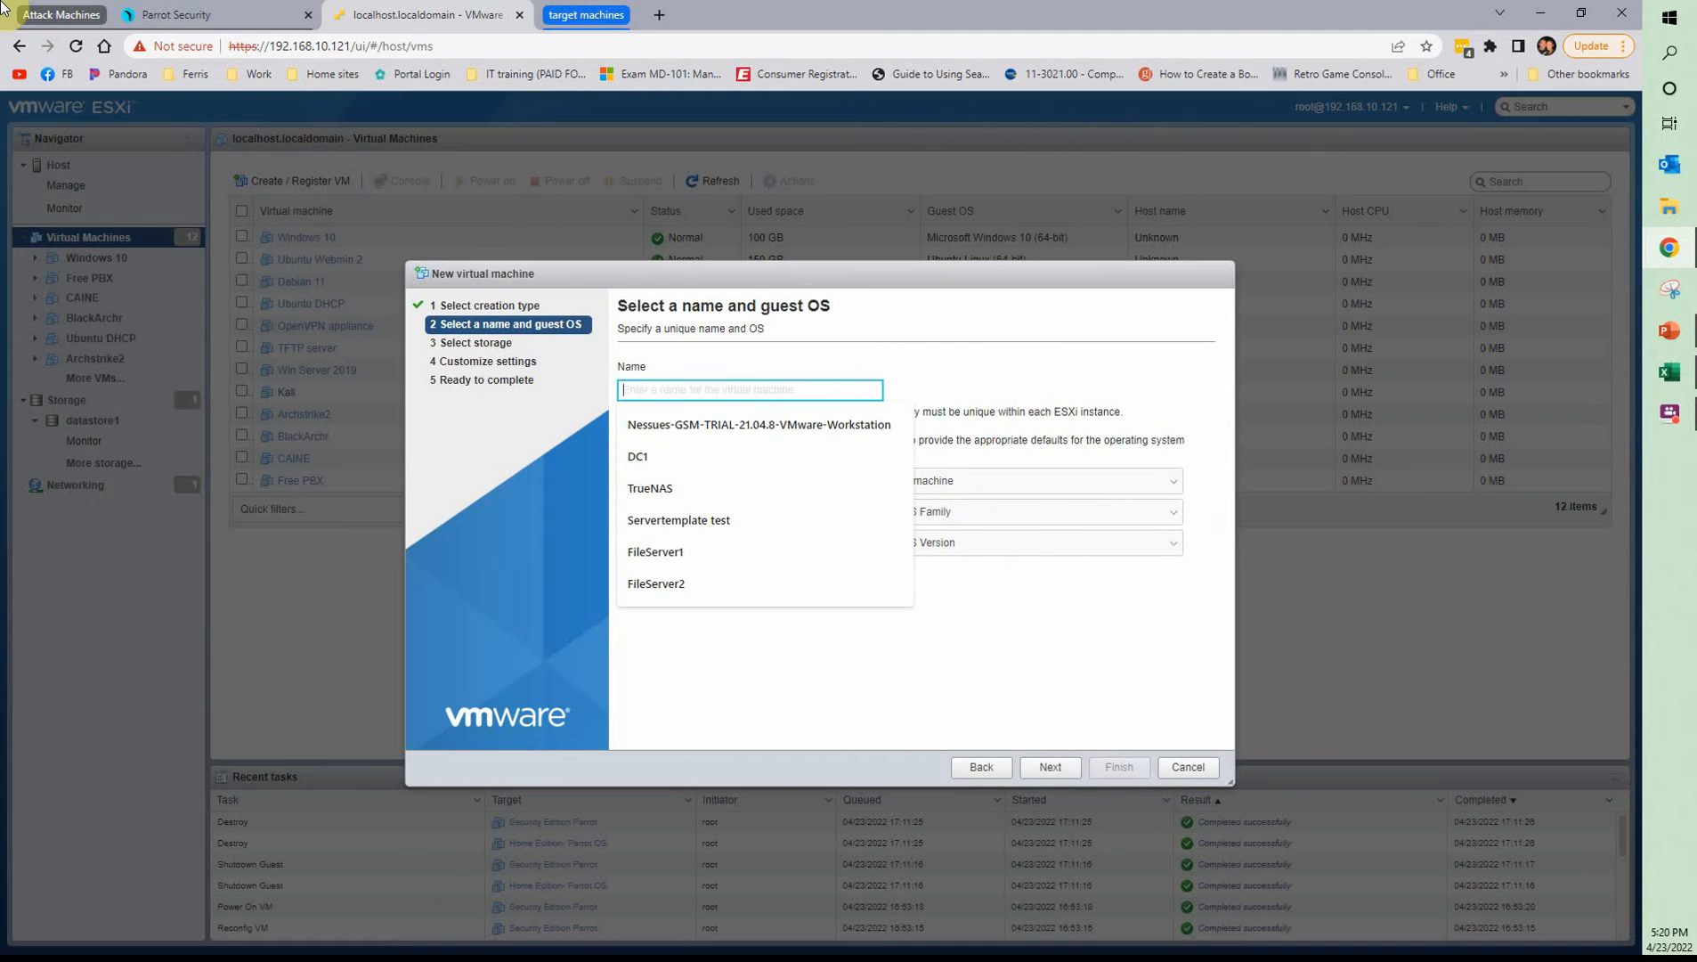
{"action": "type", "text": "HomeParrot"}
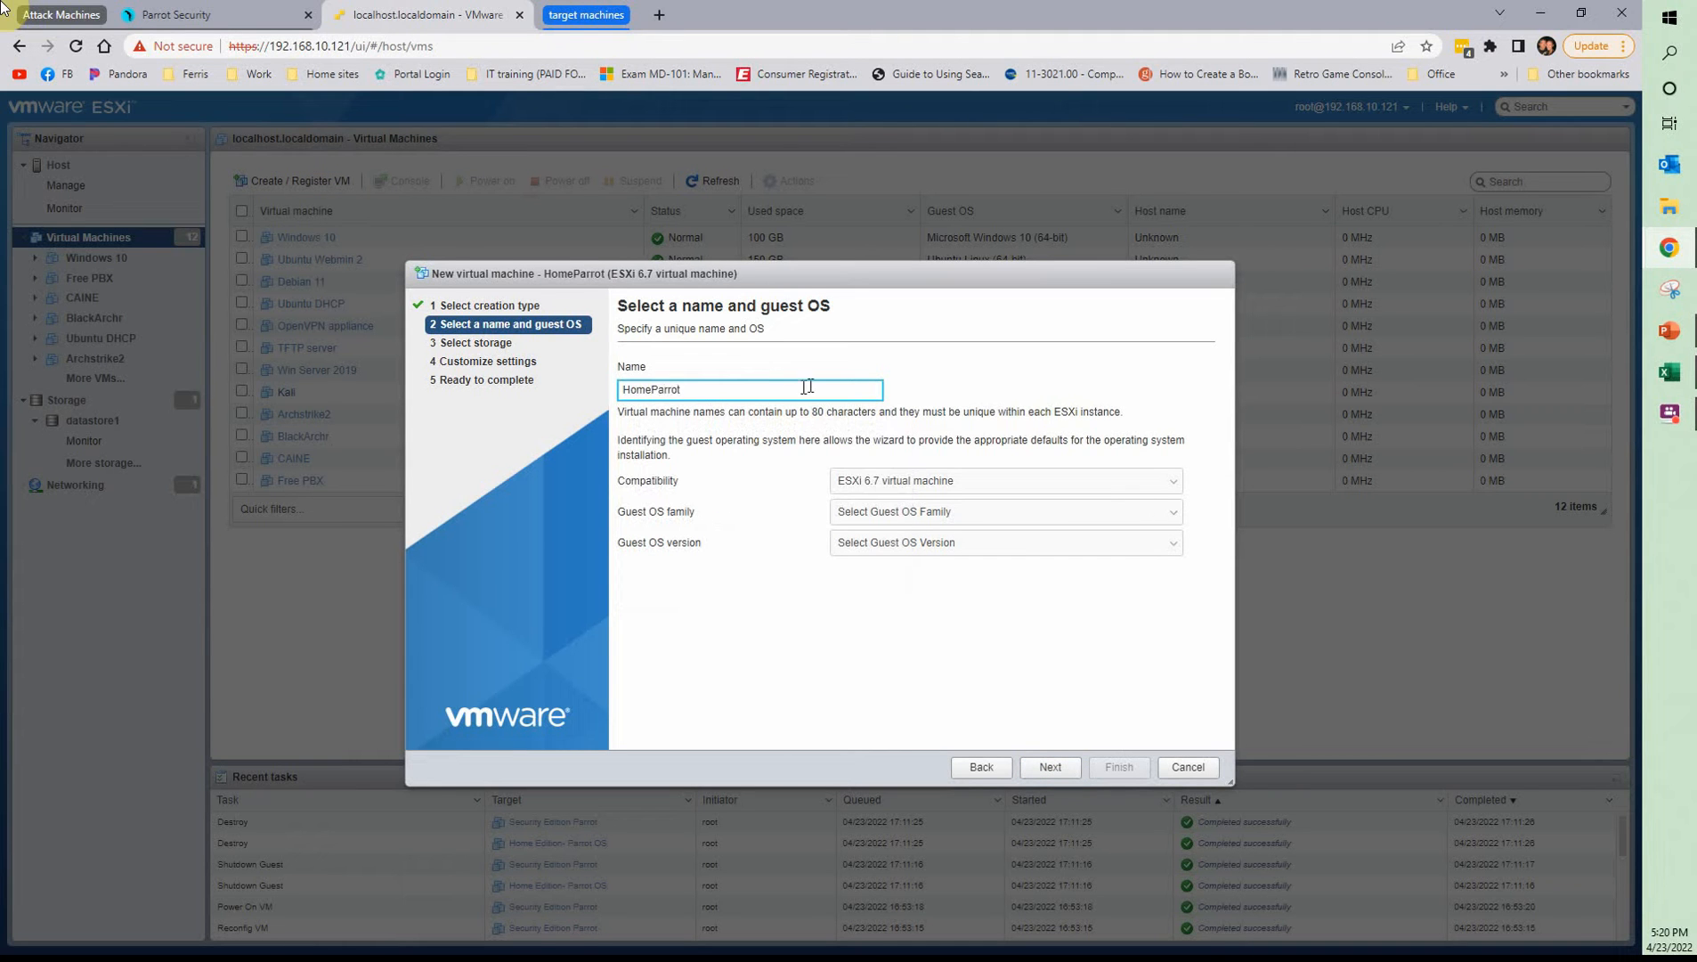
Set HomeParrot's guest OS to Linux, Debian GNU/Linux 9 (64-bit), and accept the default storage
{"action": "left_click", "coordinate": [932, 514]}
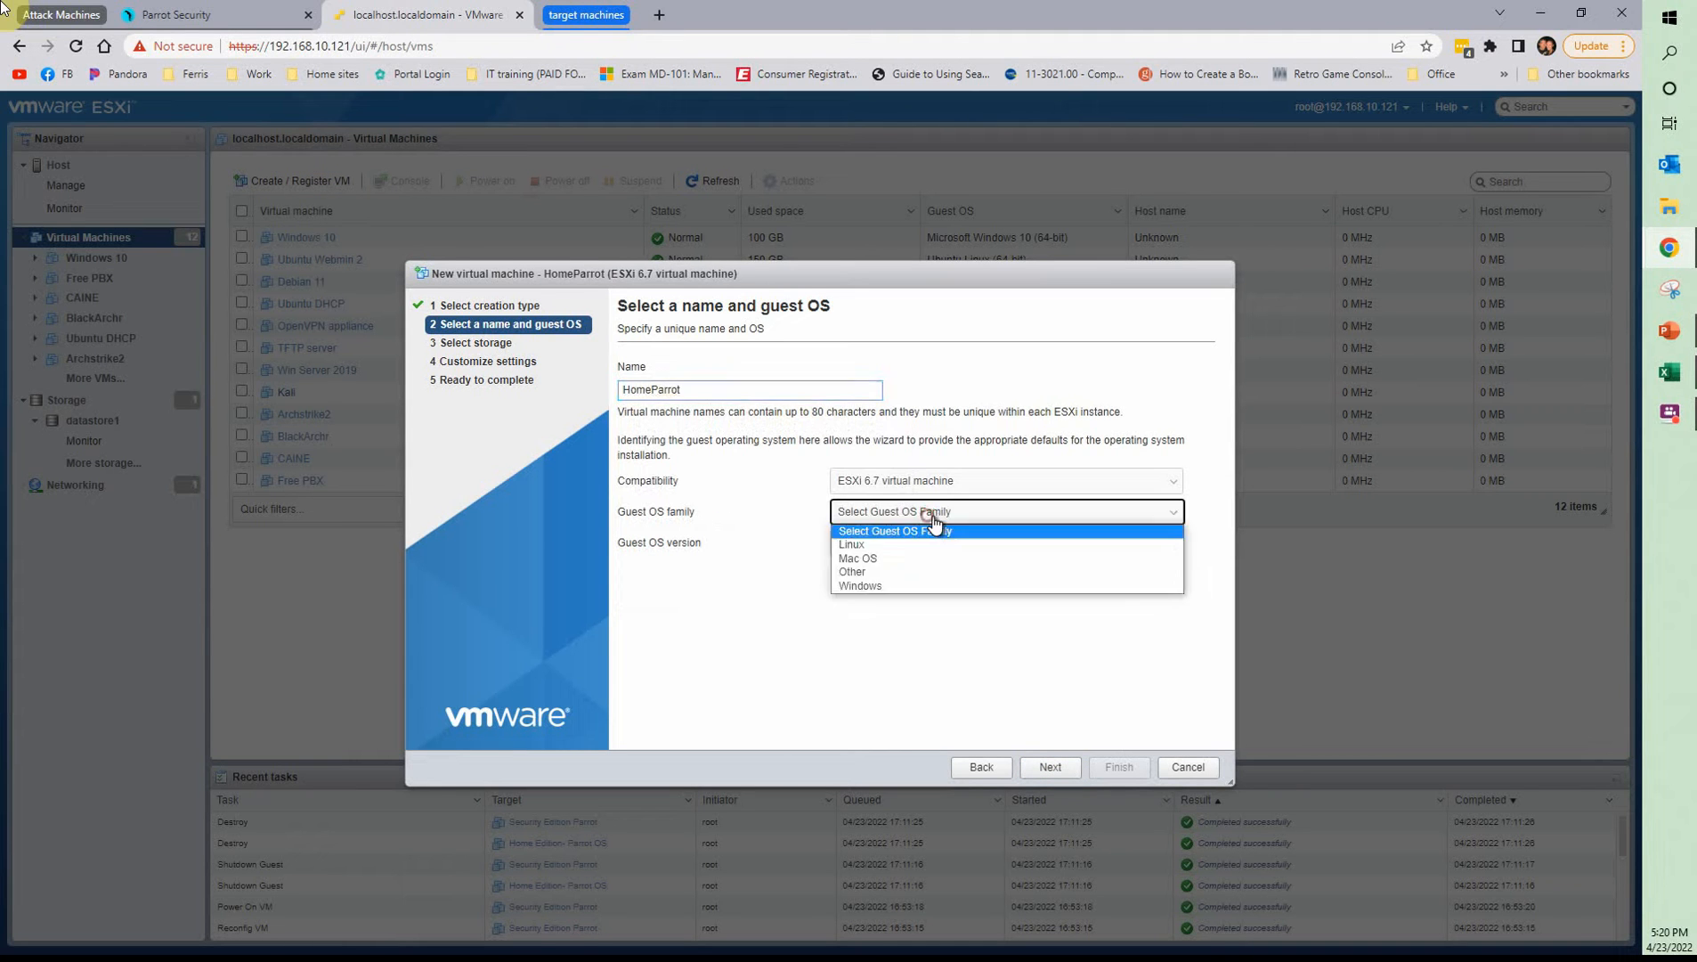
{"action": "left_click", "coordinate": [891, 544]}
{"action": "left_click", "coordinate": [909, 543]}
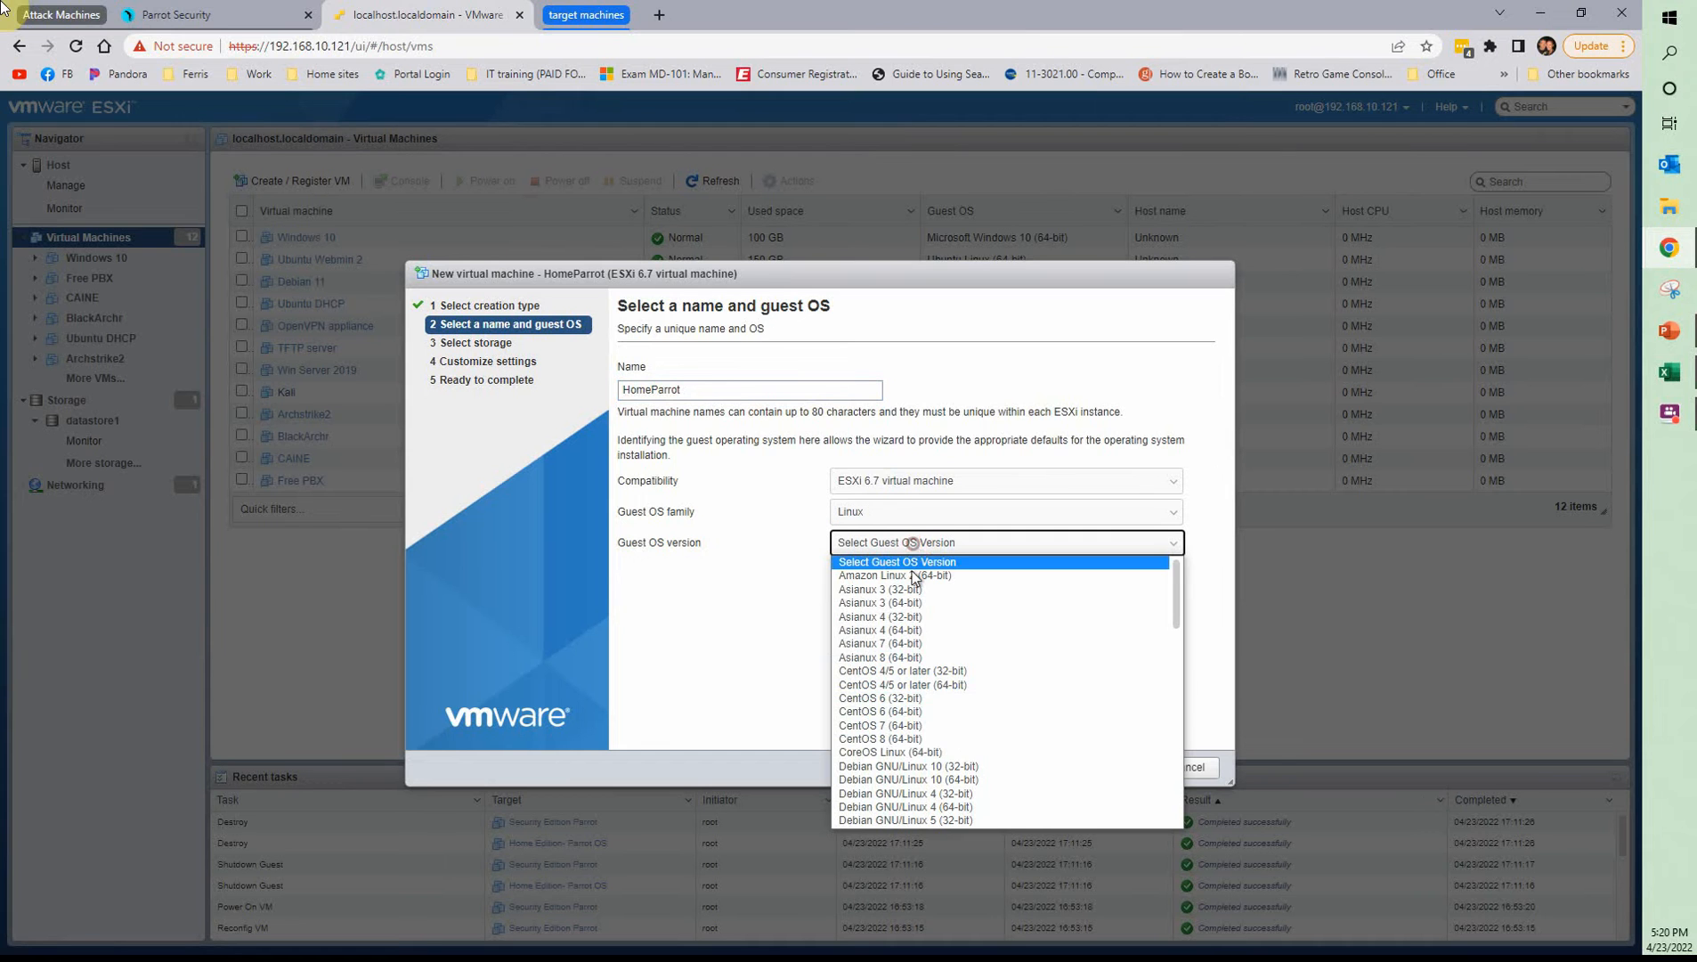
{"action": "scroll", "coordinate": [1010, 754], "scroll_direction": "down", "scroll_amount": 2}
{"action": "left_click", "coordinate": [961, 766]}
{"action": "left_click", "coordinate": [1050, 767]}
{"action": "left_click", "coordinate": [1048, 766]}
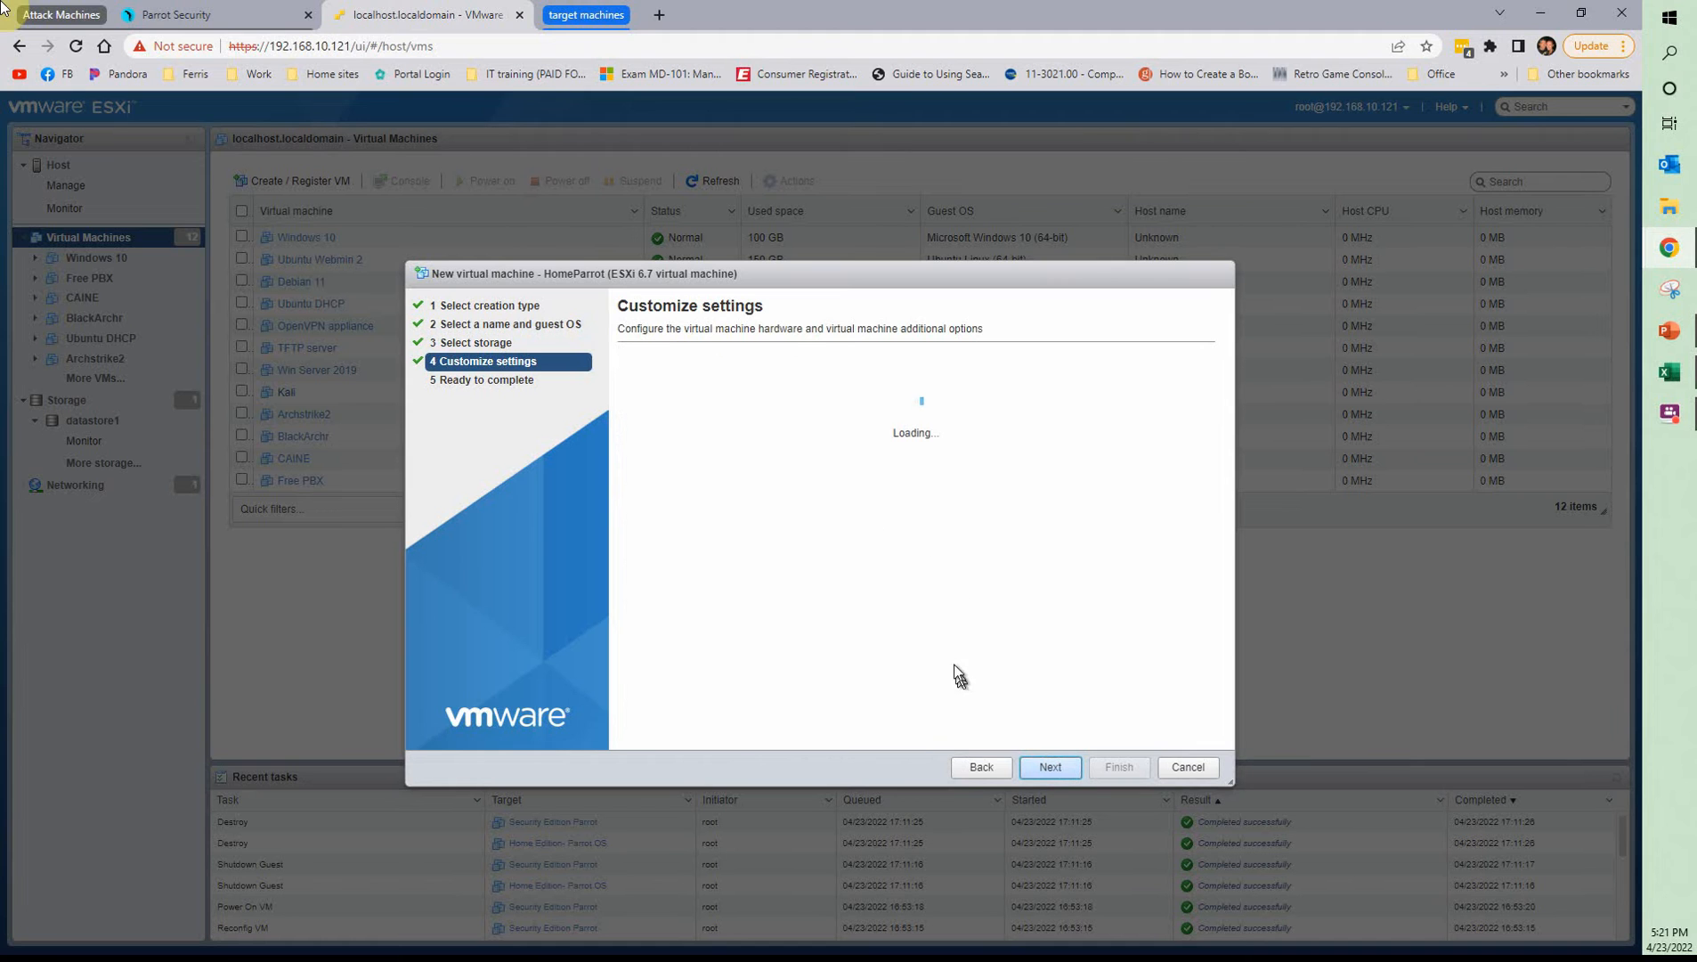
Configure HomeParrot's hardware with 4 CPUs, 10 GB of memory and a 60 GB hard disk
{"action": "left_click", "coordinate": [858, 434]}
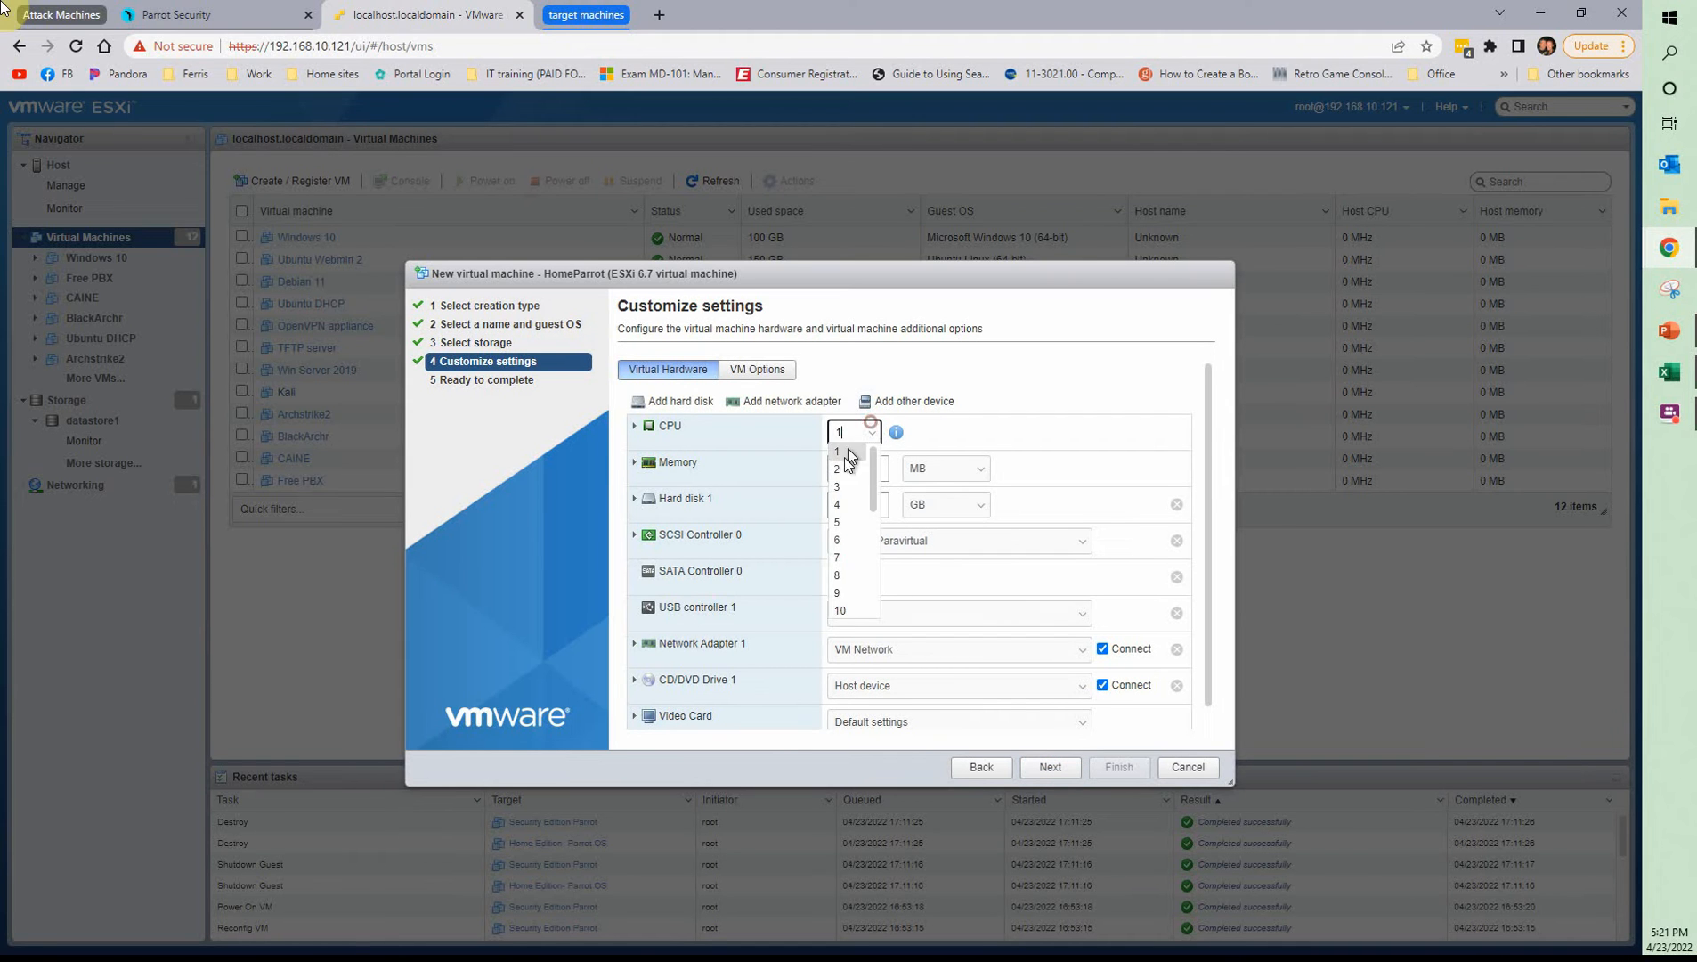
{"action": "left_click", "coordinate": [846, 500]}
{"action": "double_click", "coordinate": [853, 465]}
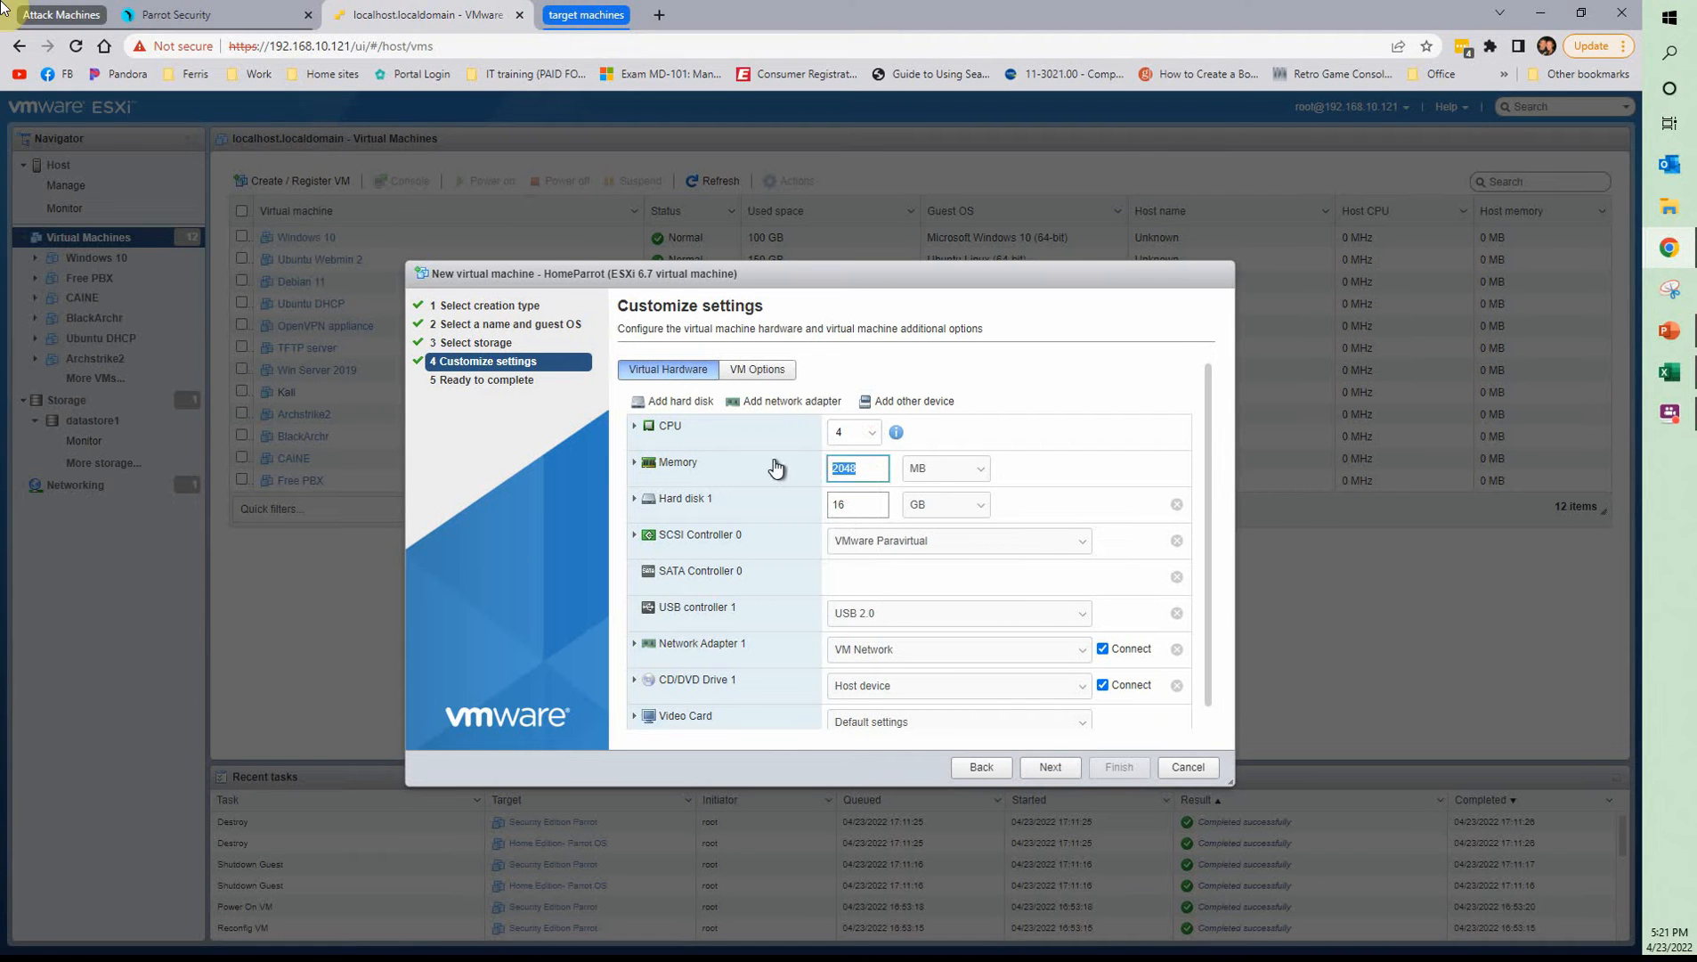
{"action": "left_click", "coordinate": [942, 469]}
{"action": "left_click", "coordinate": [907, 491]}
{"action": "left_click", "coordinate": [946, 532]}
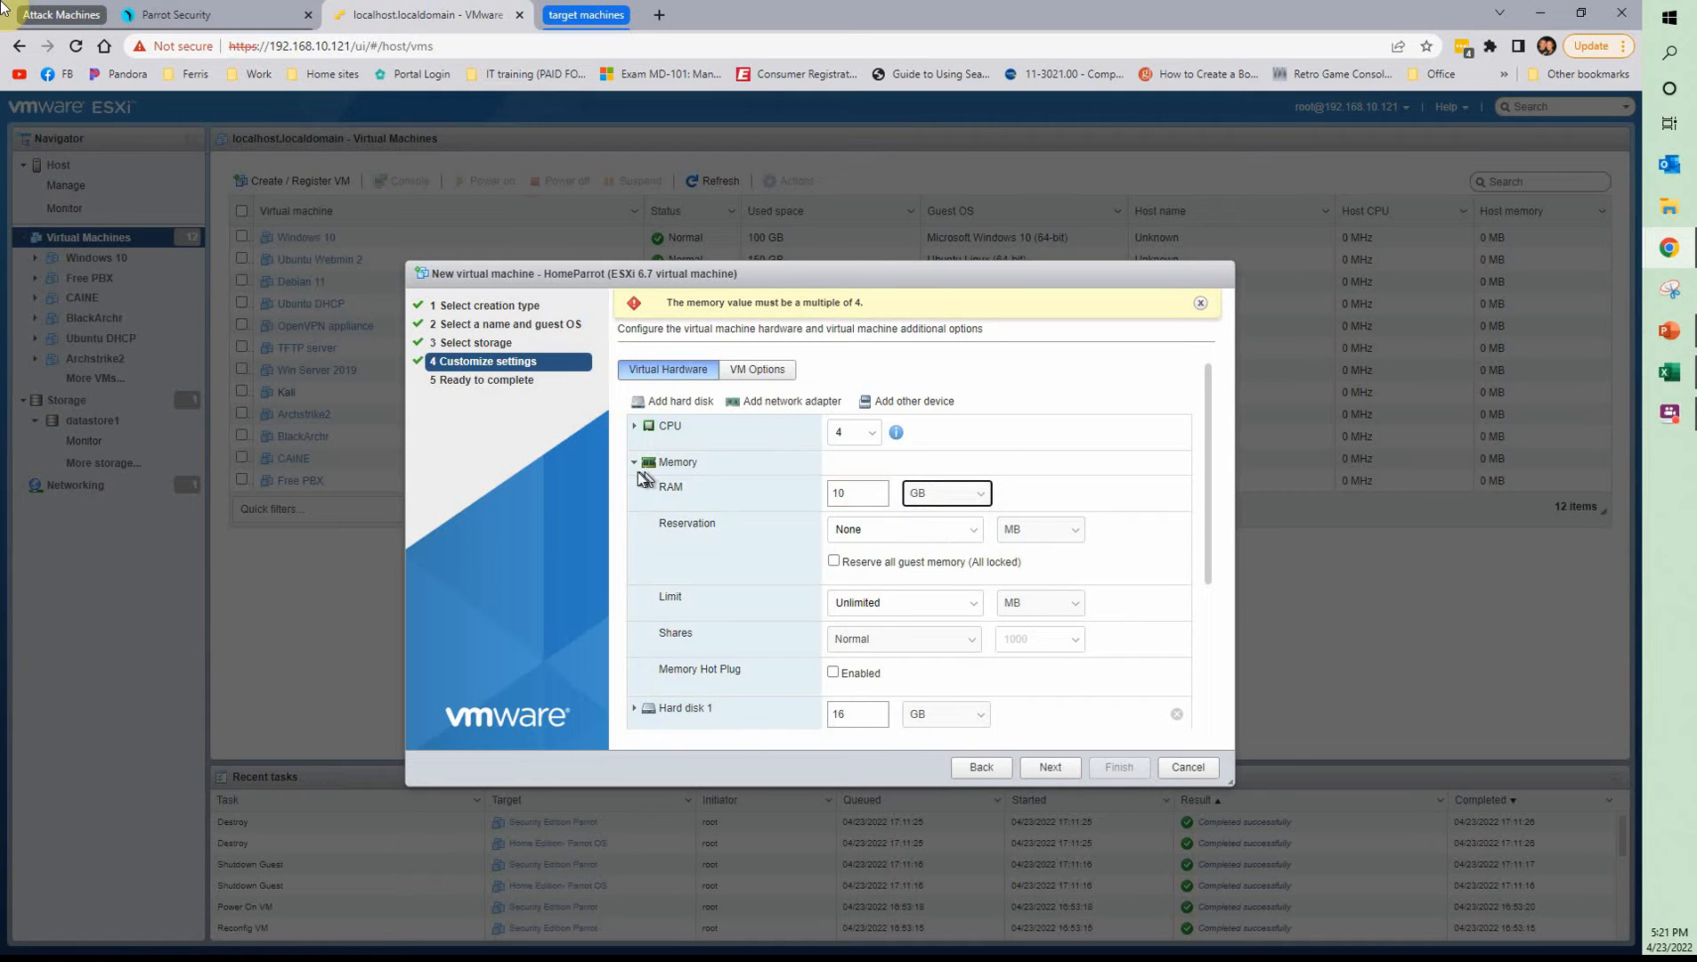
{"action": "left_click", "coordinate": [636, 463]}
{"action": "left_click_drag", "start_coordinate": [869, 515], "coordinate": [821, 509]}
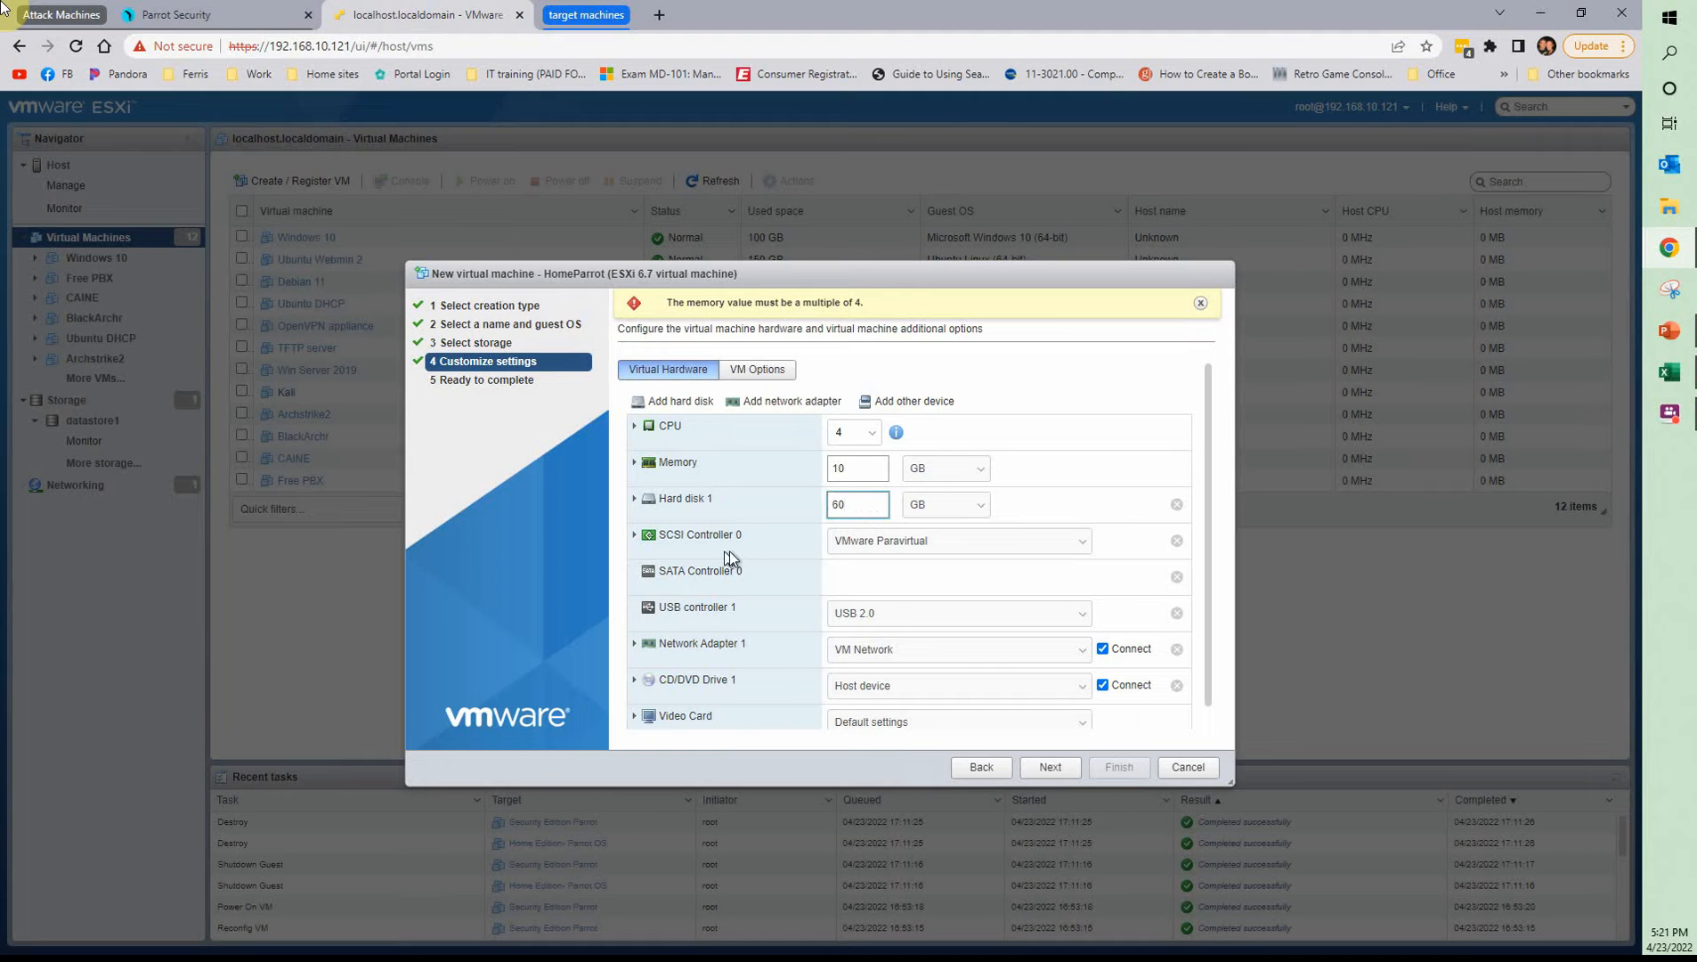
Attach the Home-Edition Parrot ISO from datastore1's ISOs/Linux folder to the CD/DVD drive and finish creating HomeParrot
{"action": "left_click", "coordinate": [951, 692]}
{"action": "left_click", "coordinate": [912, 712]}
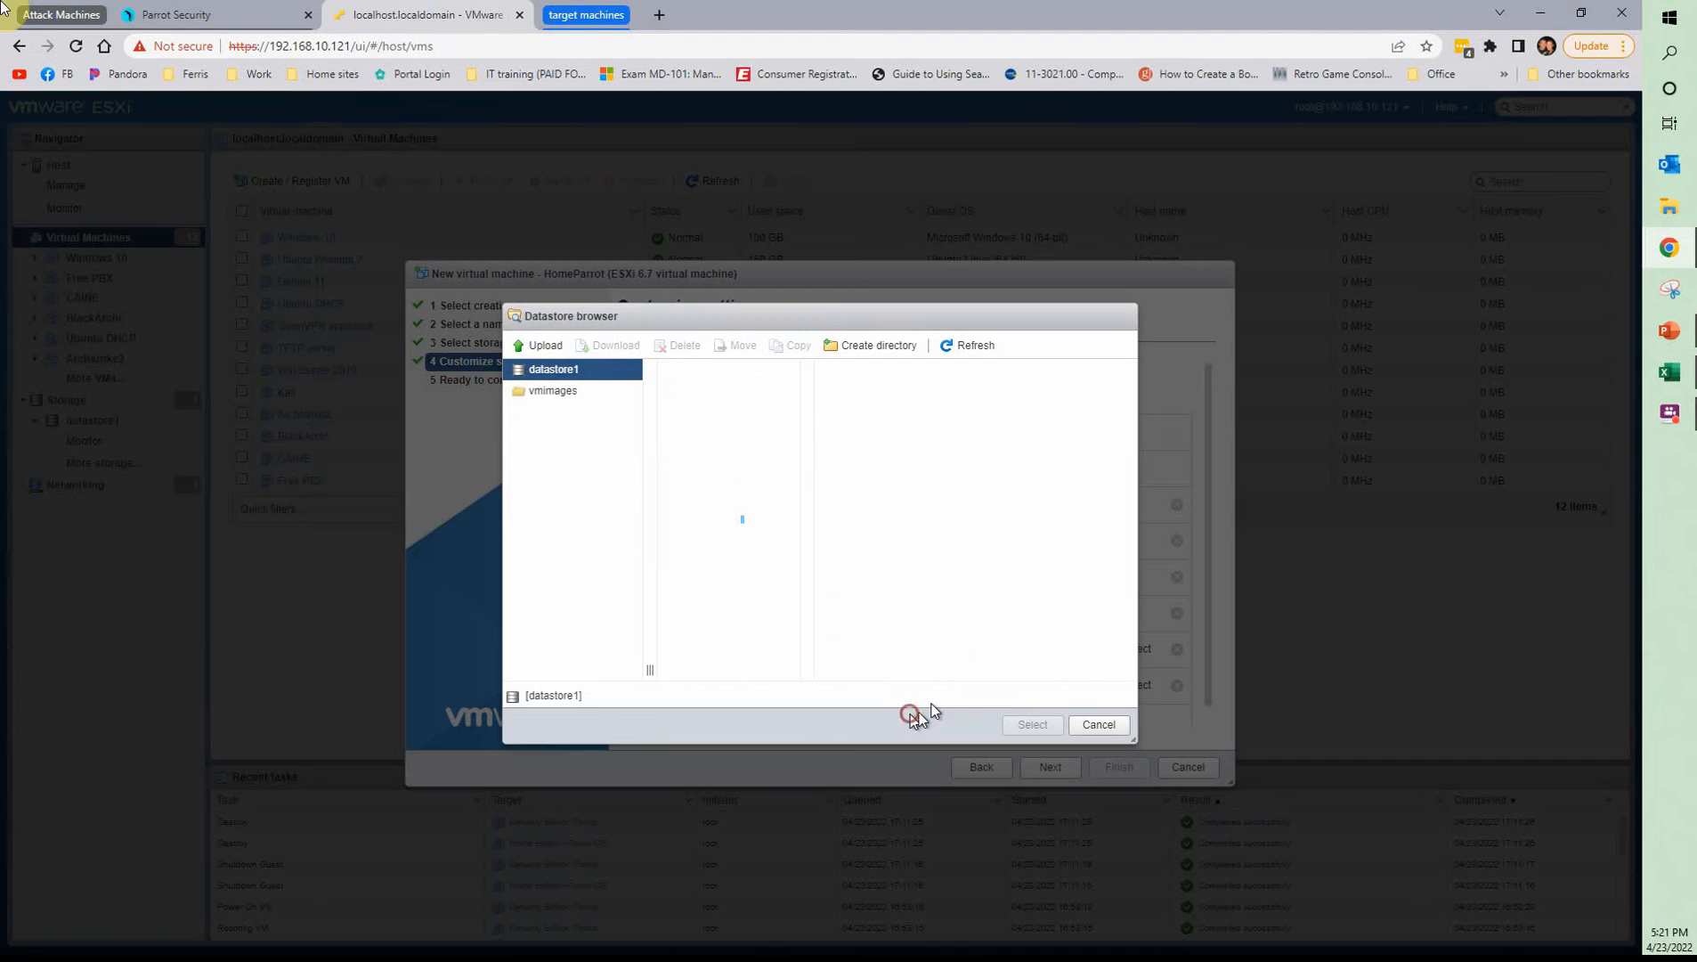
{"action": "left_click", "coordinate": [689, 497]}
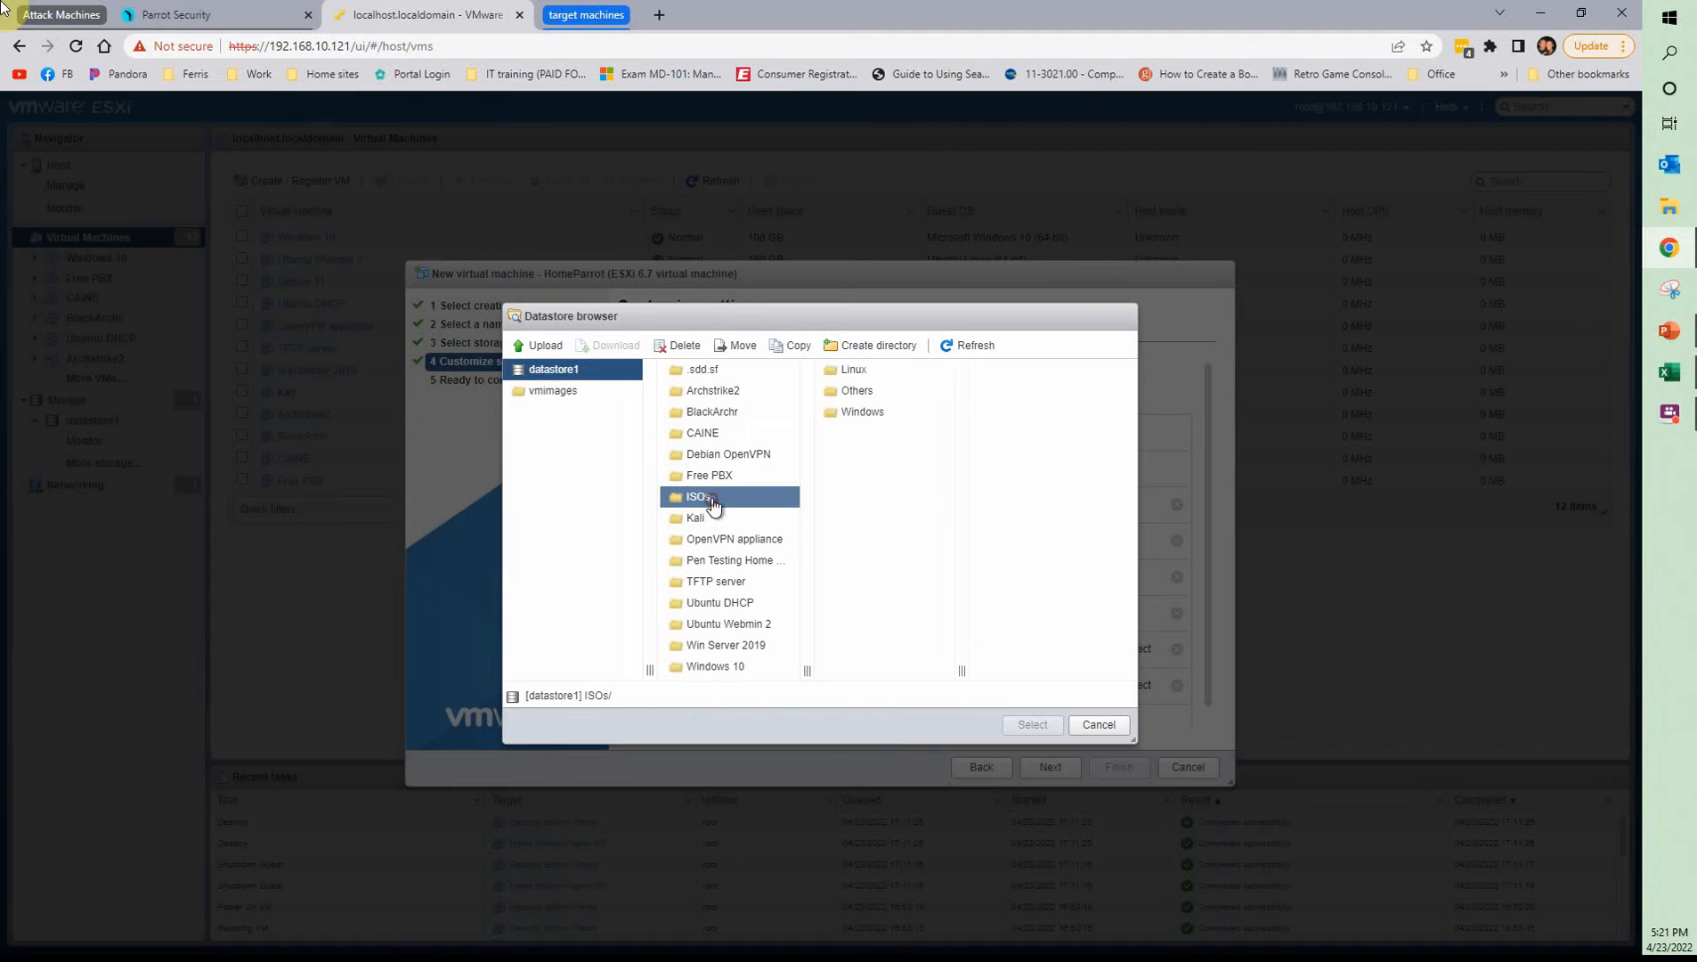
{"action": "left_click", "coordinate": [881, 381]}
{"action": "left_click", "coordinate": [1015, 411]}
{"action": "left_click", "coordinate": [1018, 725]}
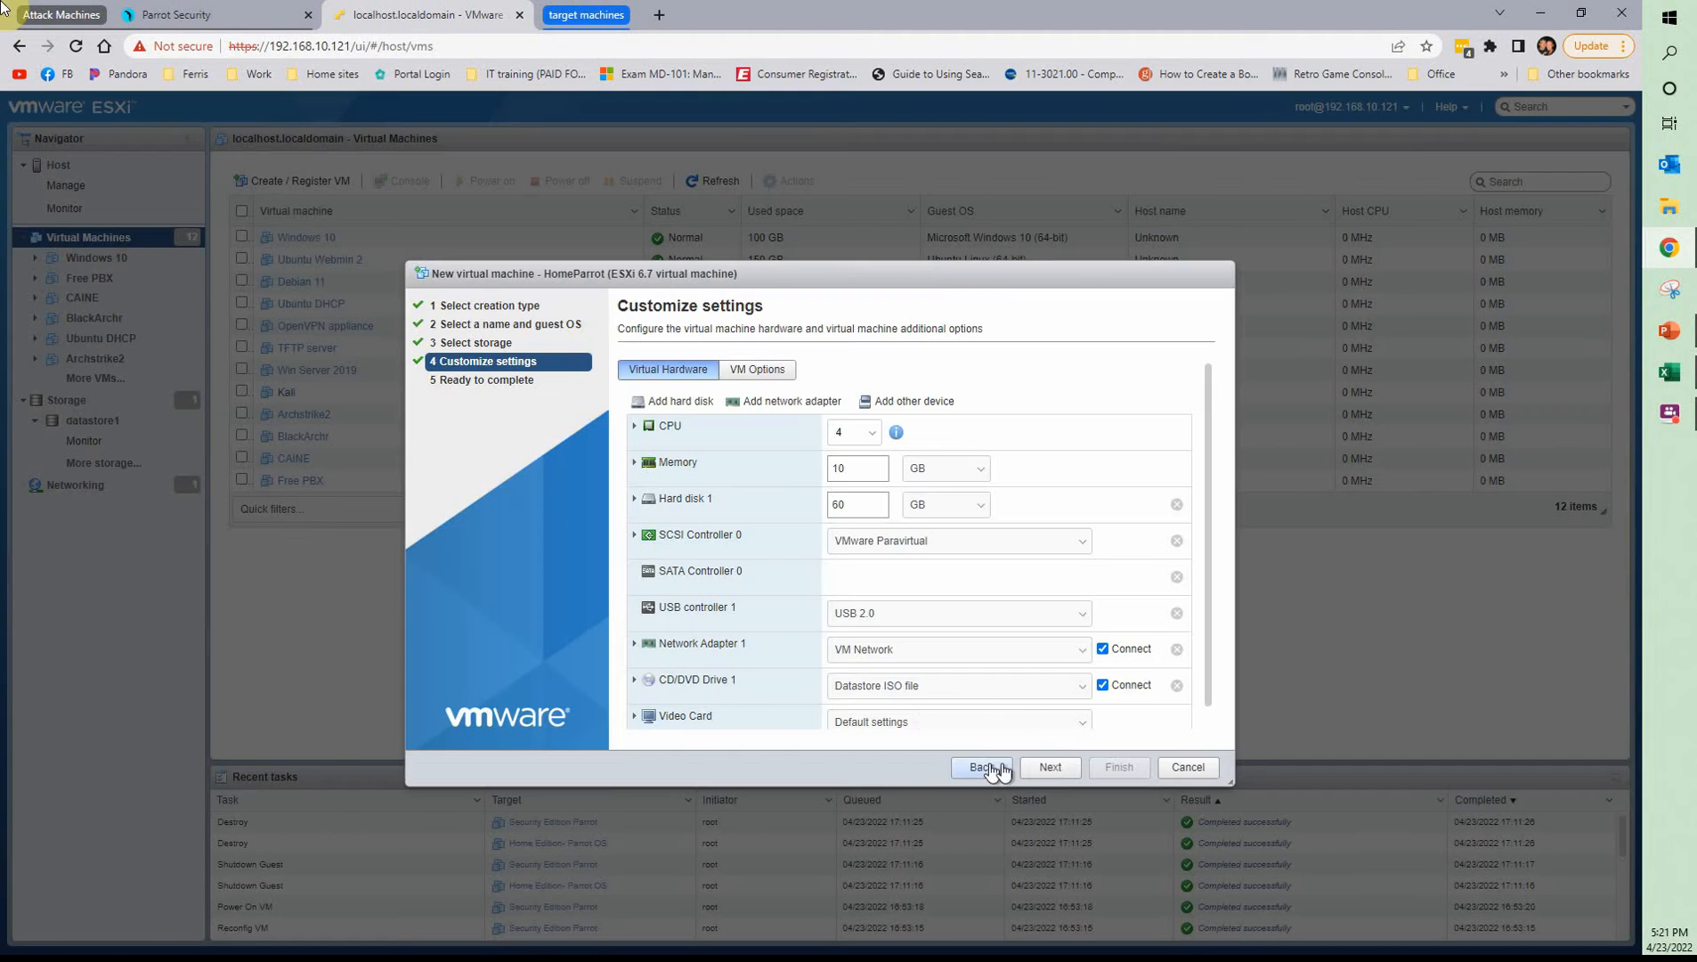
{"action": "left_click", "coordinate": [1050, 767]}
{"action": "left_click", "coordinate": [1115, 767]}
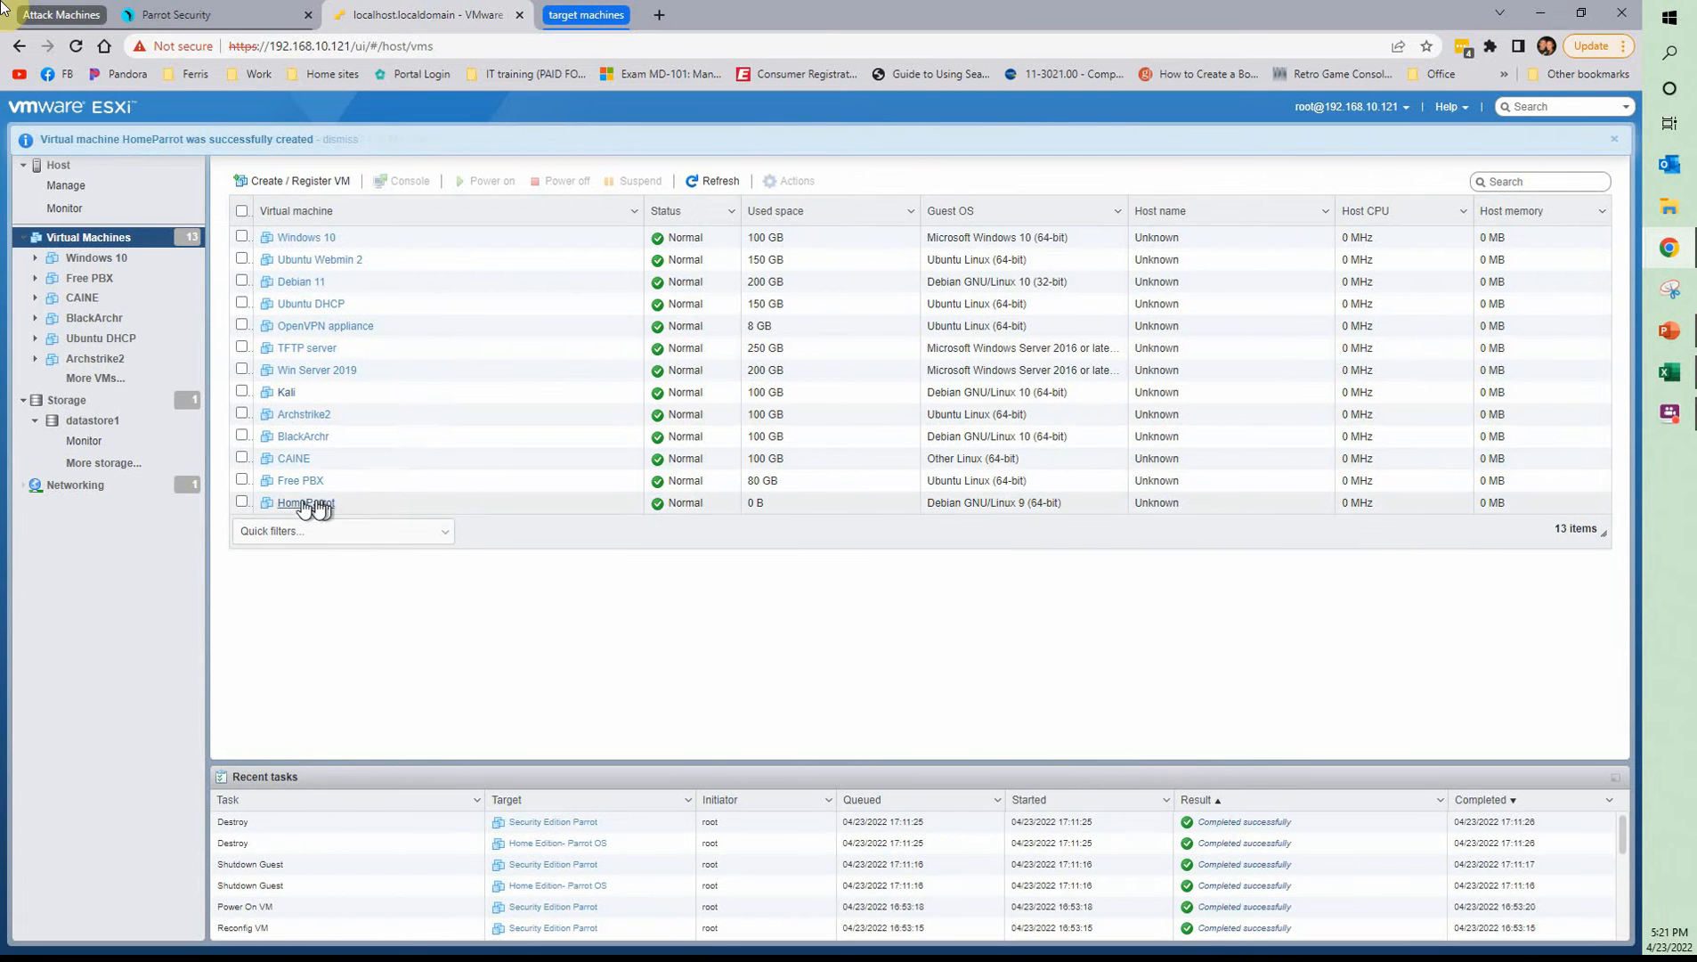
Start creating a second new virtual machine and name it SecurityParrot
{"action": "left_click", "coordinate": [327, 184]}
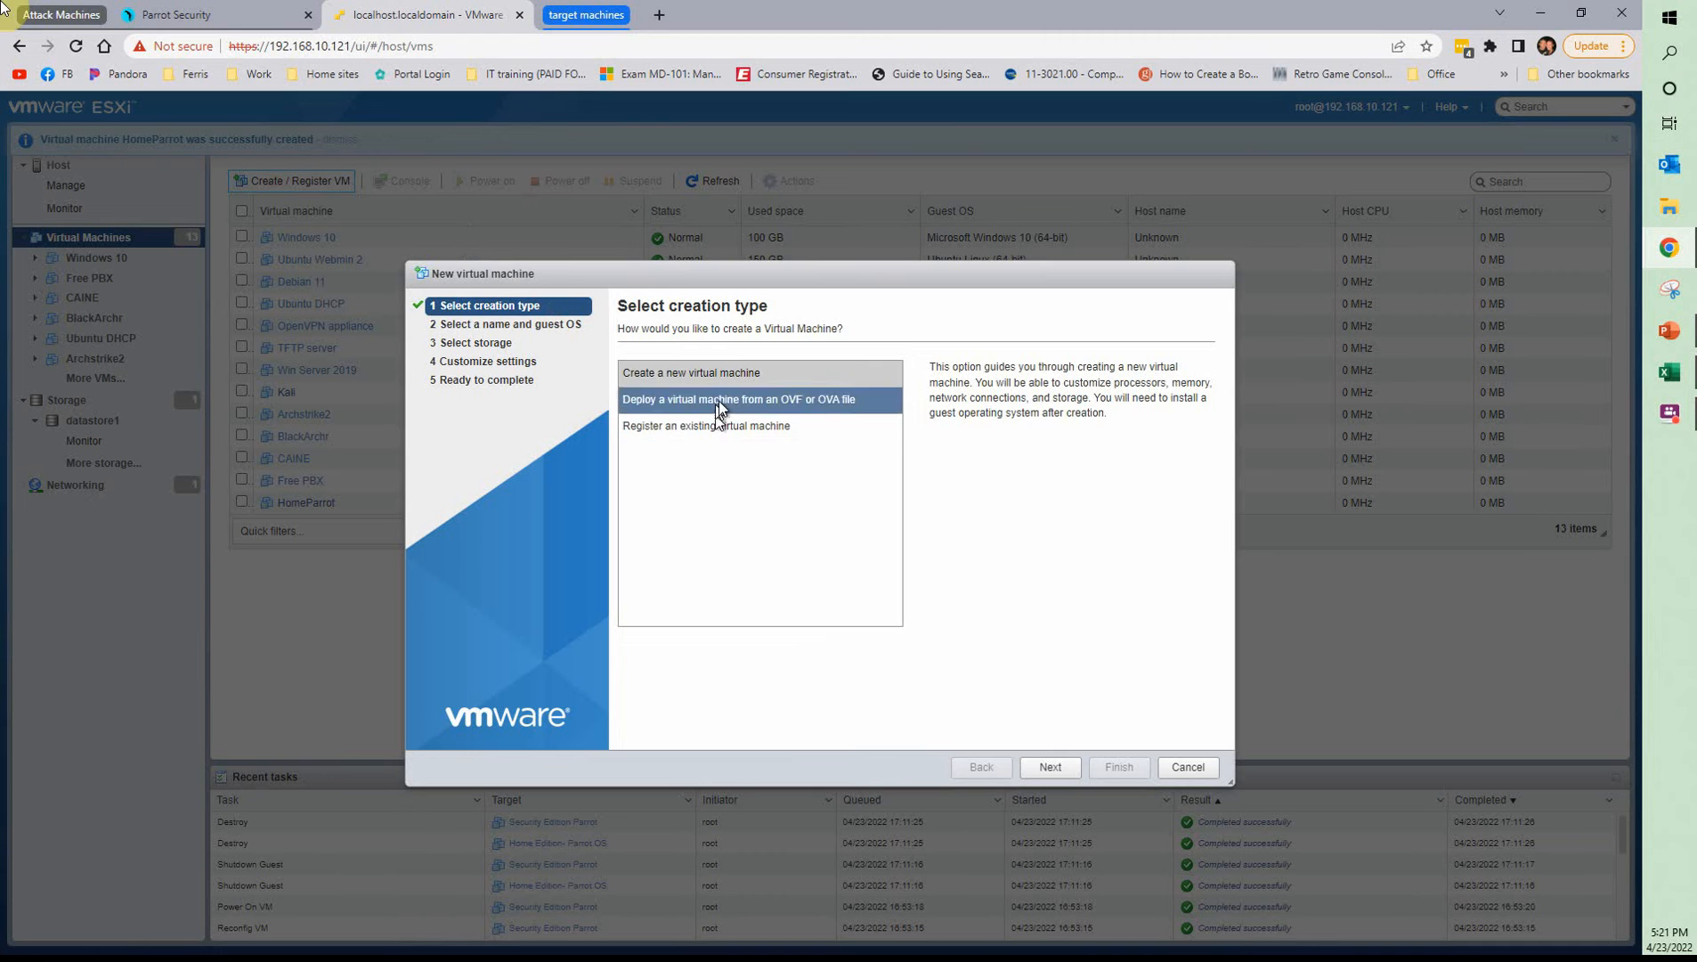
{"action": "left_click", "coordinate": [1050, 767]}
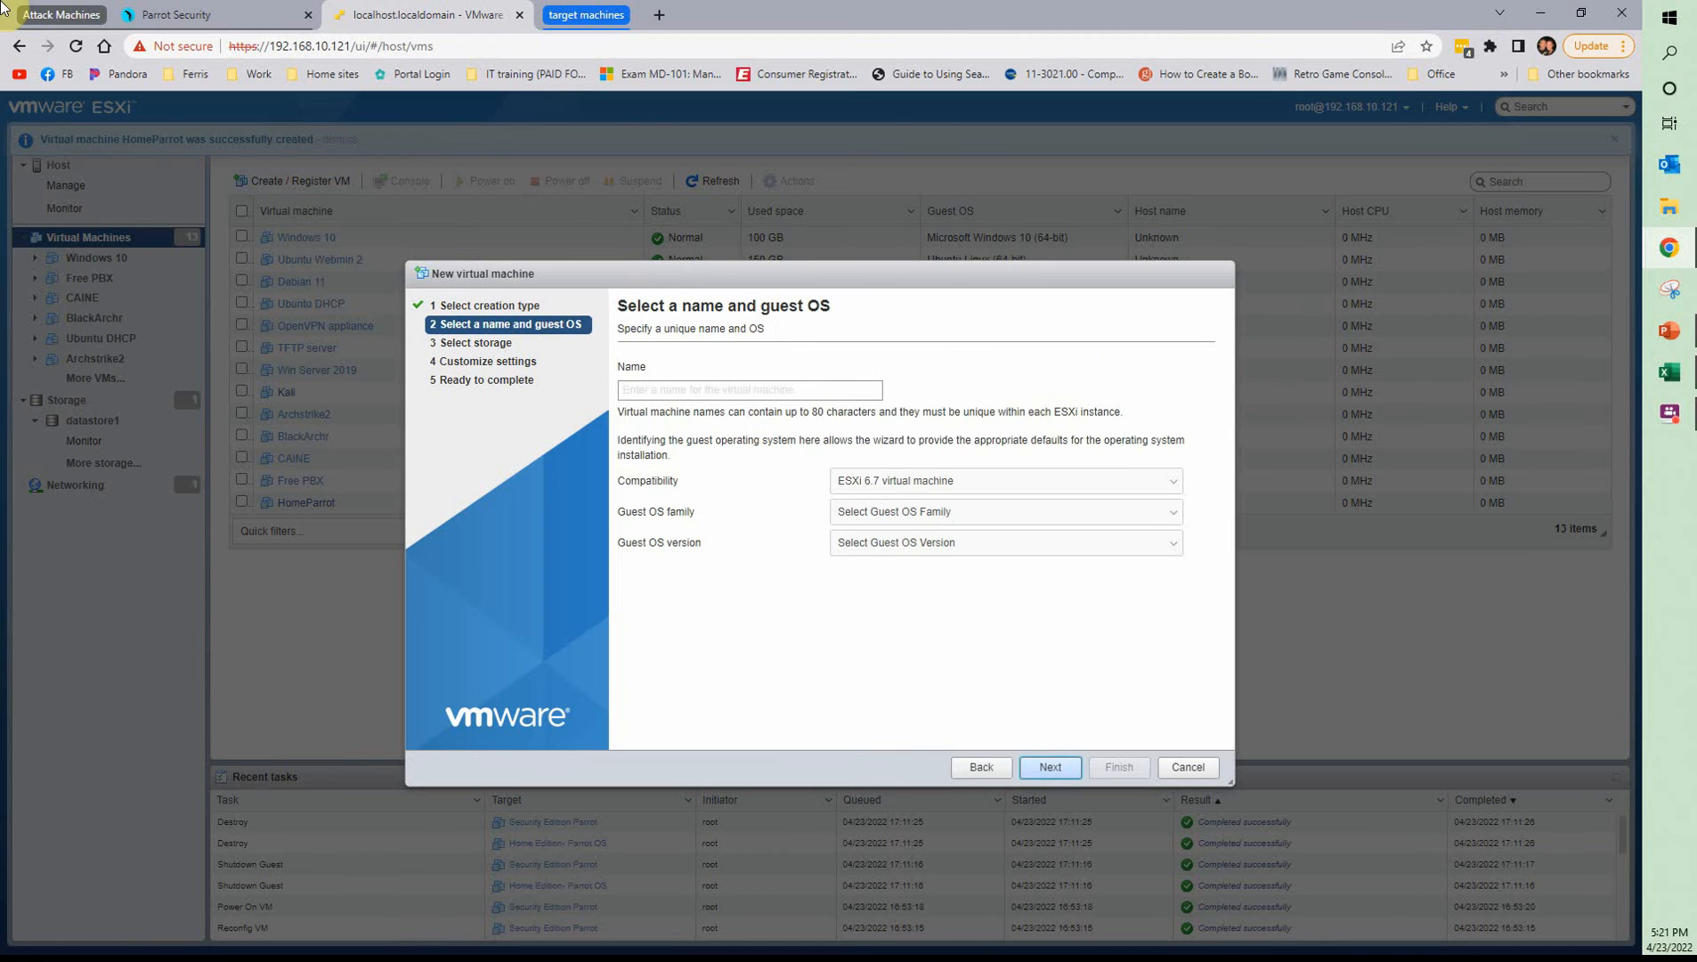
{"action": "type", "text": "SecurityParrott"}
{"action": "key", "text": "BackSpace"}
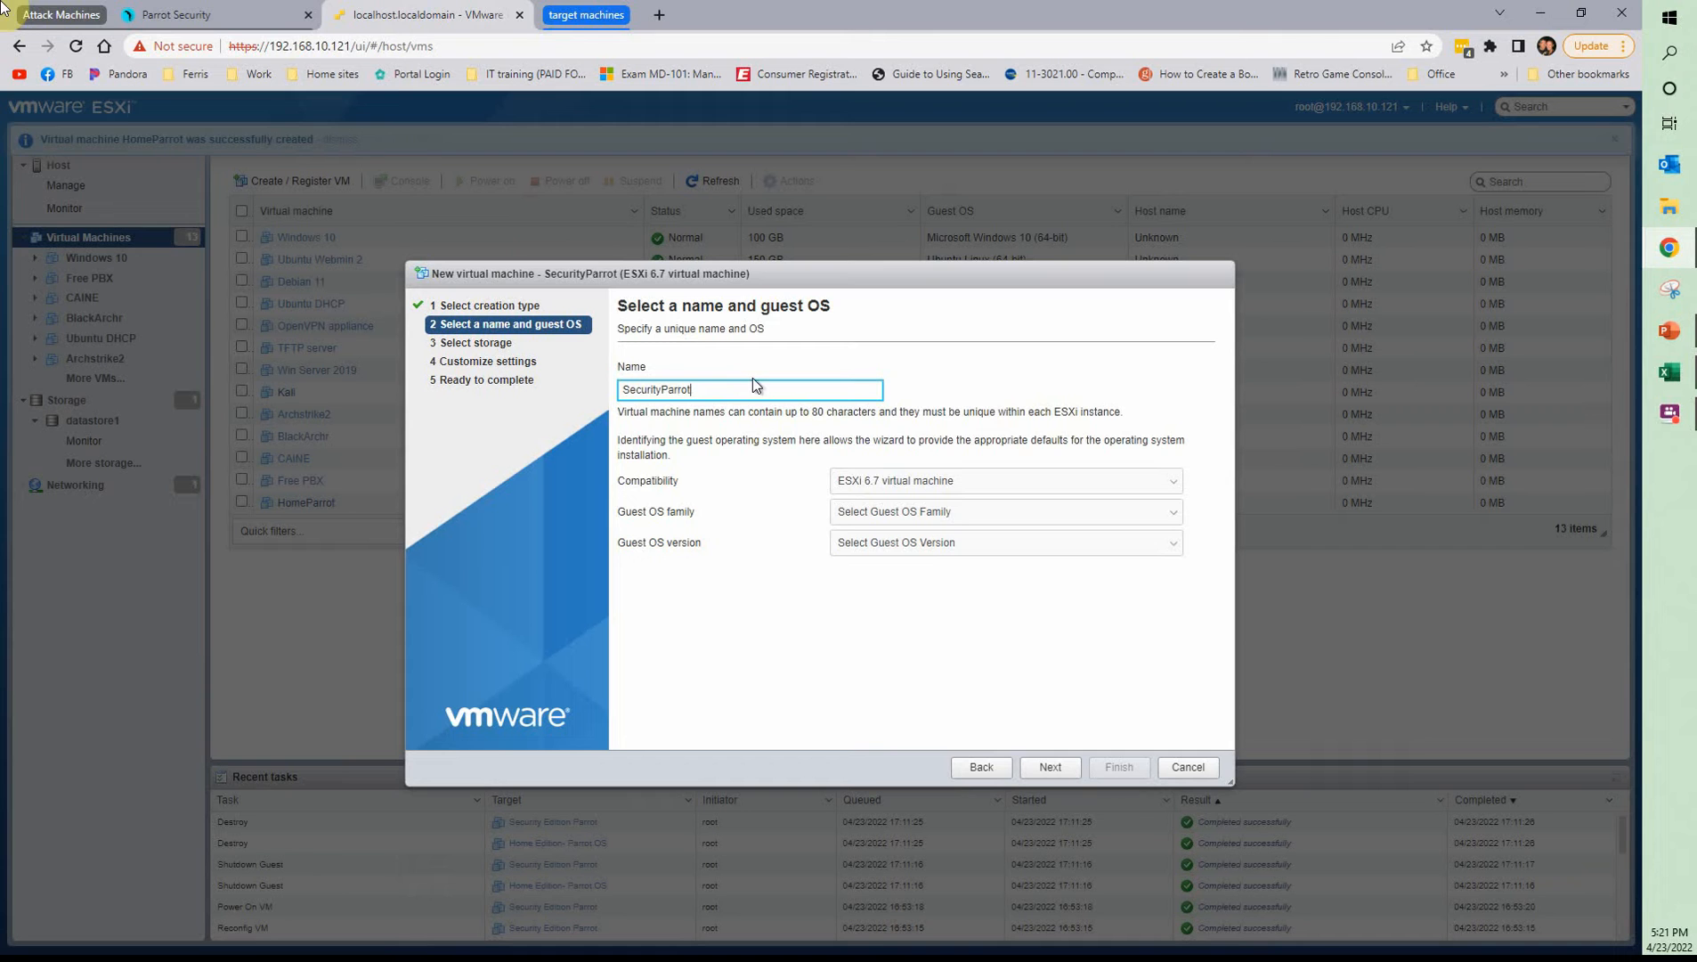
Set SecurityParrot's guest OS to Linux, Debian GNU/Linux 9 (64-bit), and accept the default storage
{"action": "left_click", "coordinate": [926, 511]}
{"action": "left_click", "coordinate": [853, 544]}
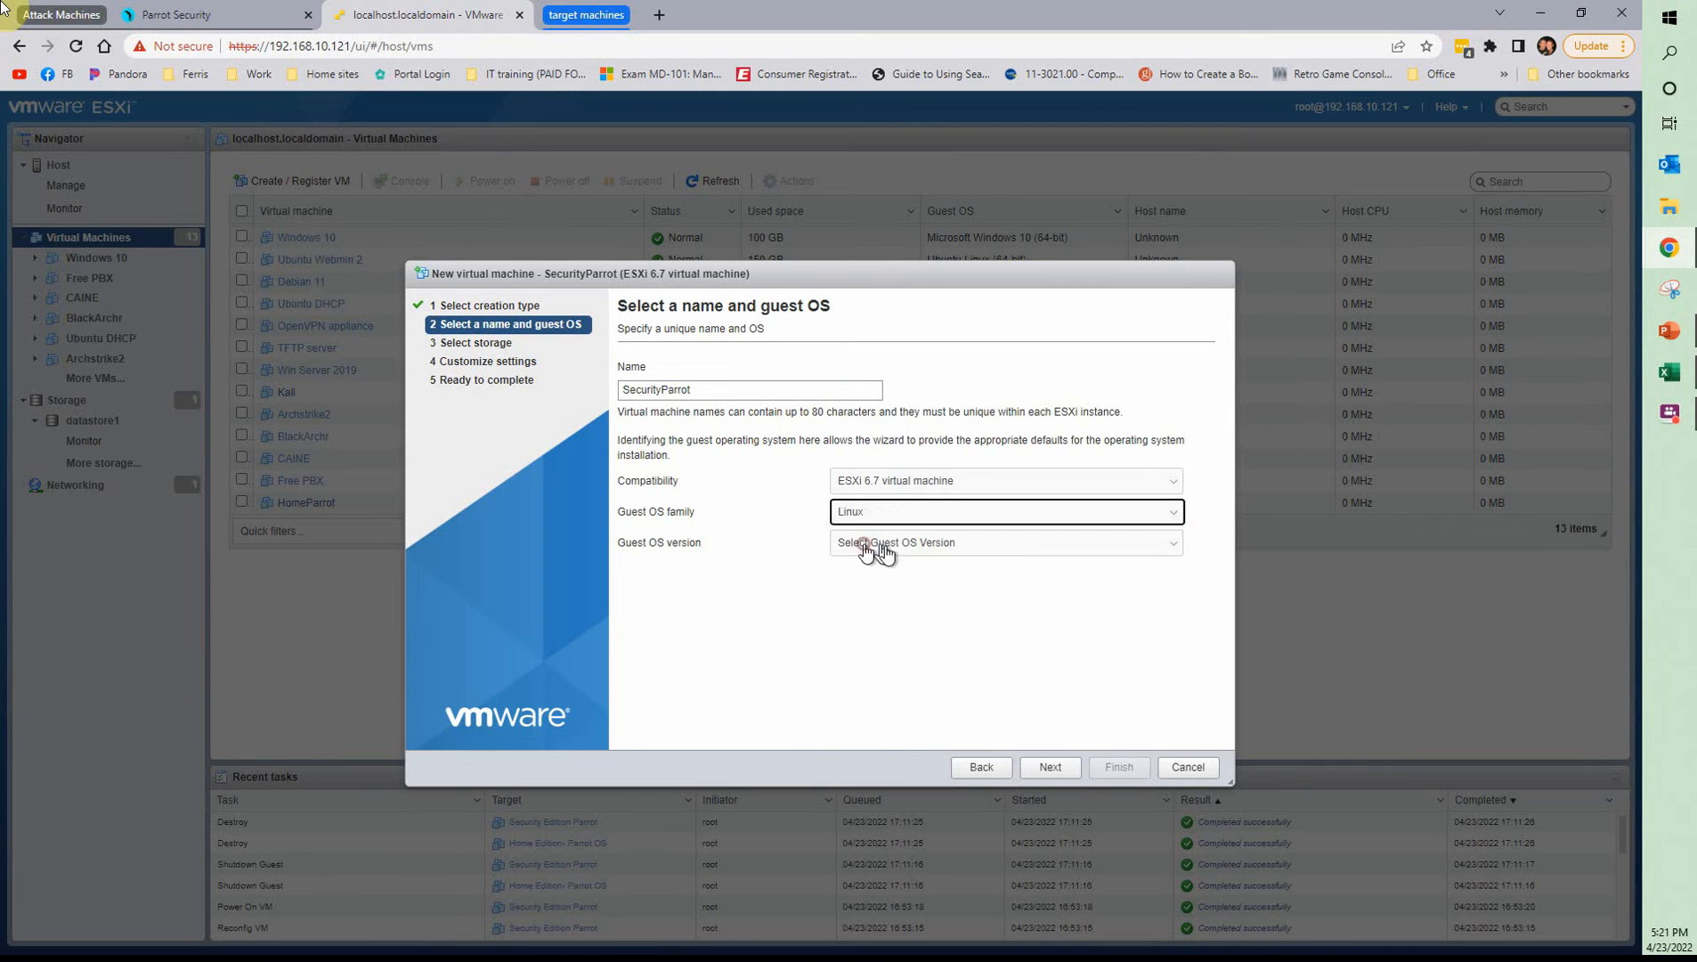
{"action": "left_click", "coordinate": [873, 544]}
{"action": "scroll", "coordinate": [868, 679], "scroll_direction": "down", "scroll_amount": 5}
{"action": "left_click", "coordinate": [882, 589]}
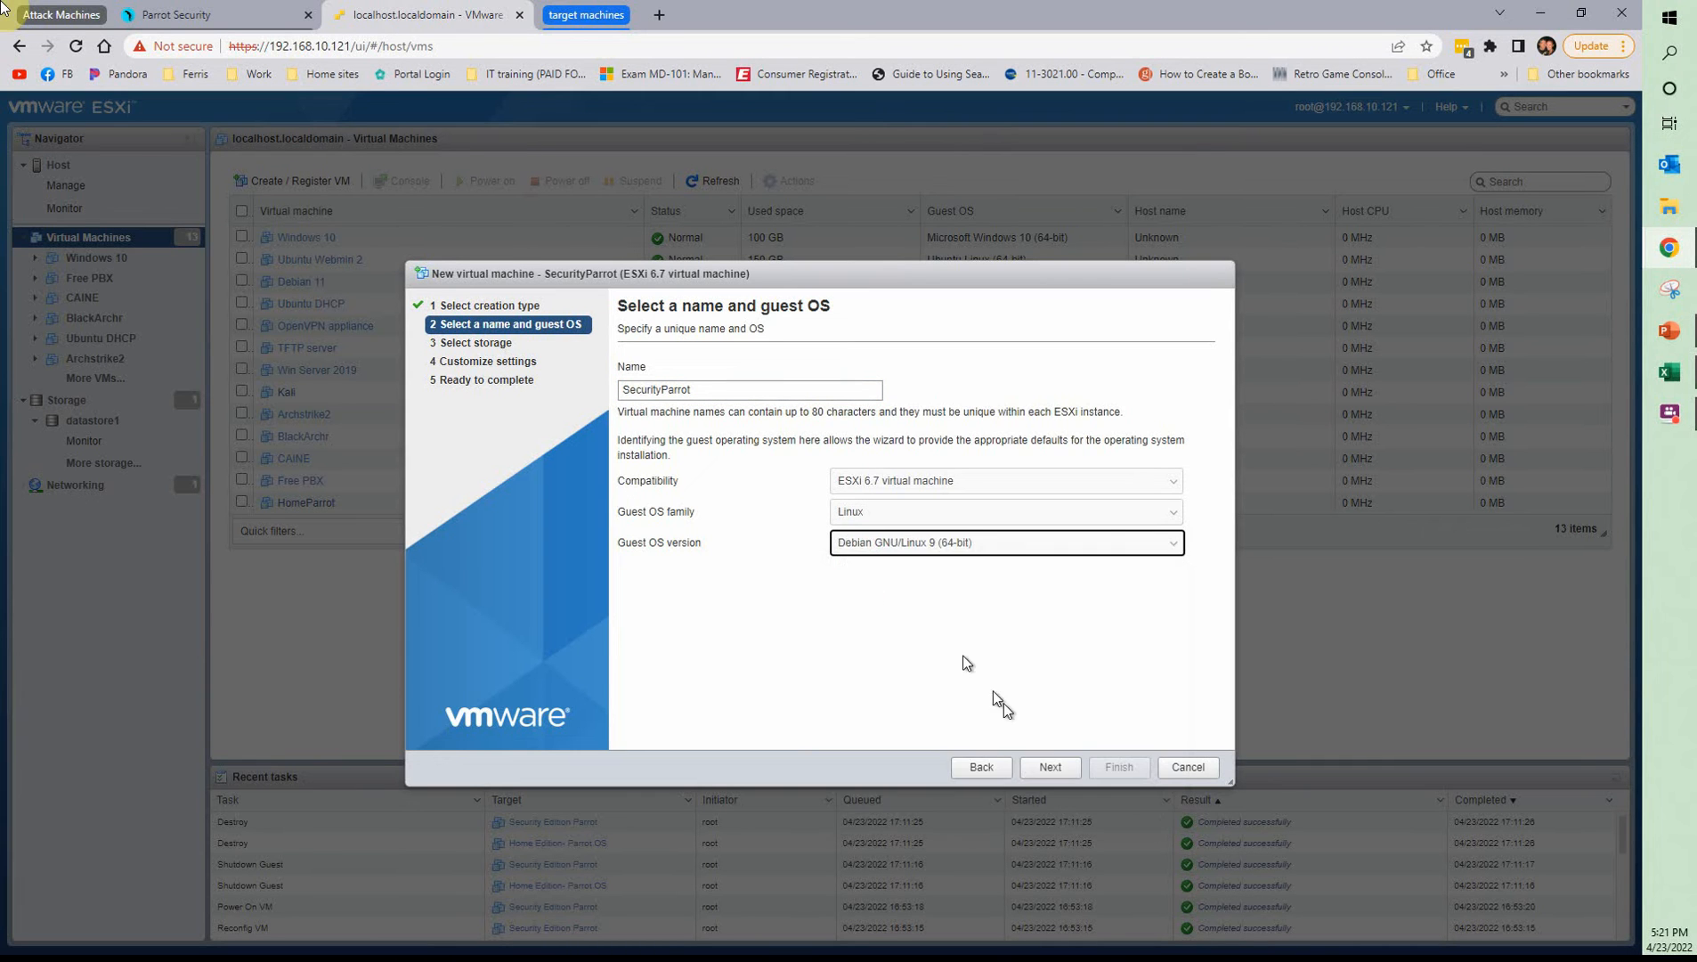
{"action": "left_click", "coordinate": [1050, 767]}
{"action": "left_click", "coordinate": [1051, 768]}
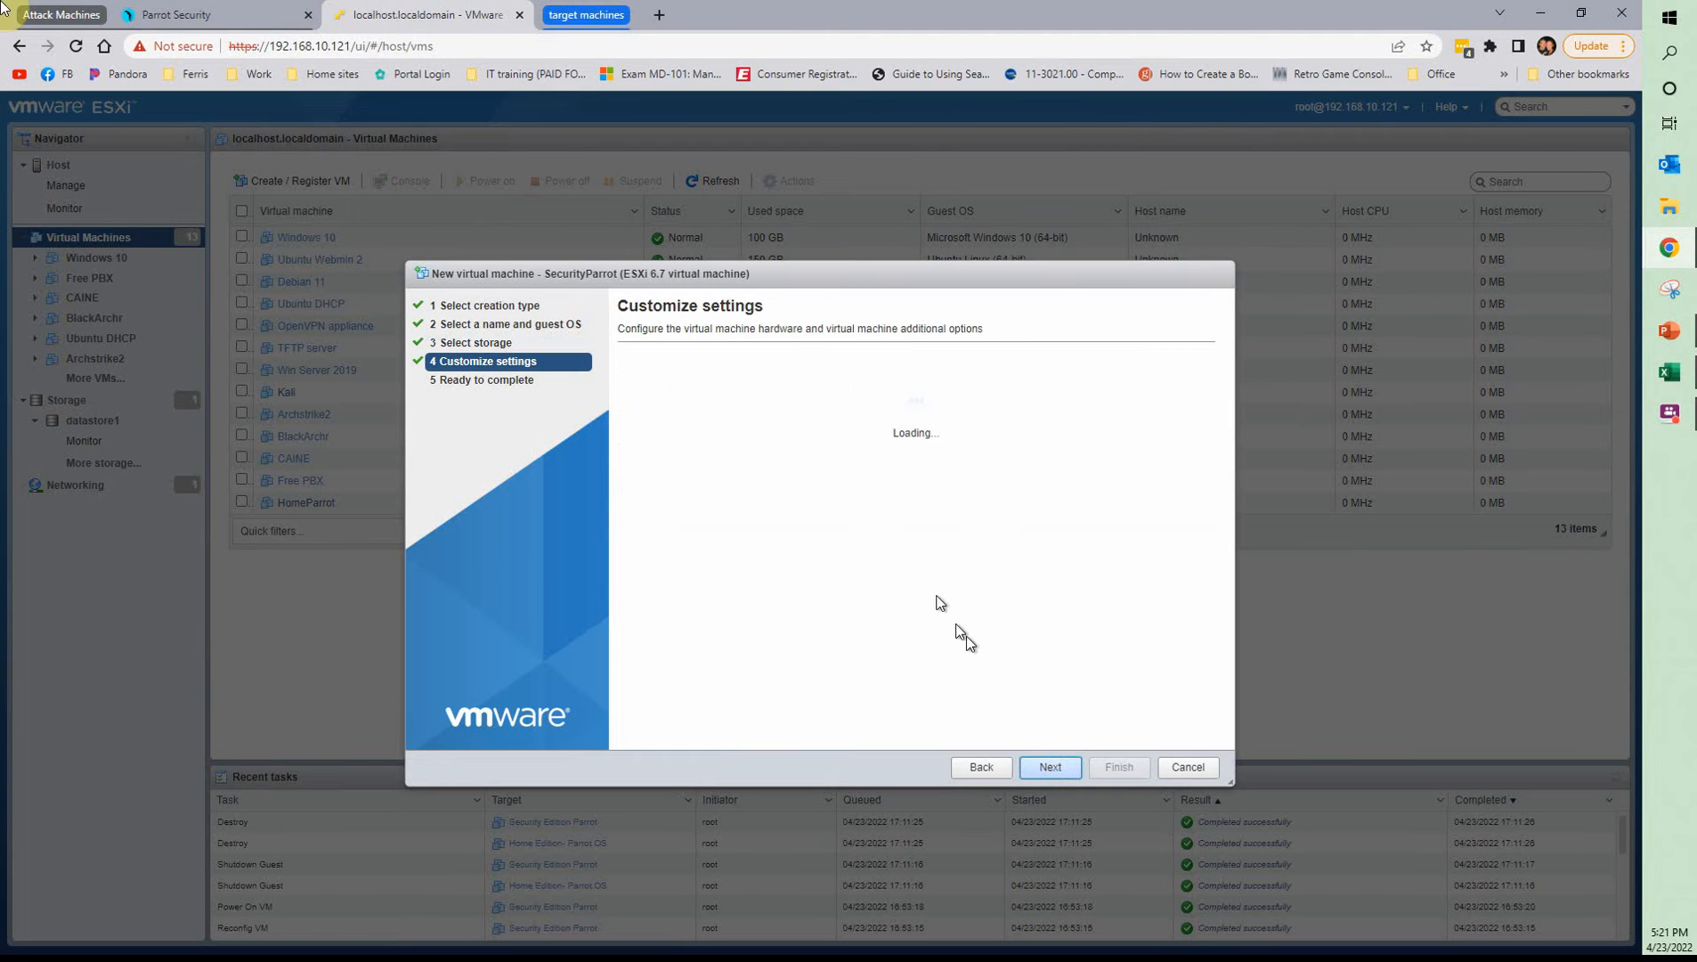
Set SecurityParrot's CPU count to 4
{"action": "left_click", "coordinate": [865, 436]}
{"action": "left_click", "coordinate": [838, 486]}
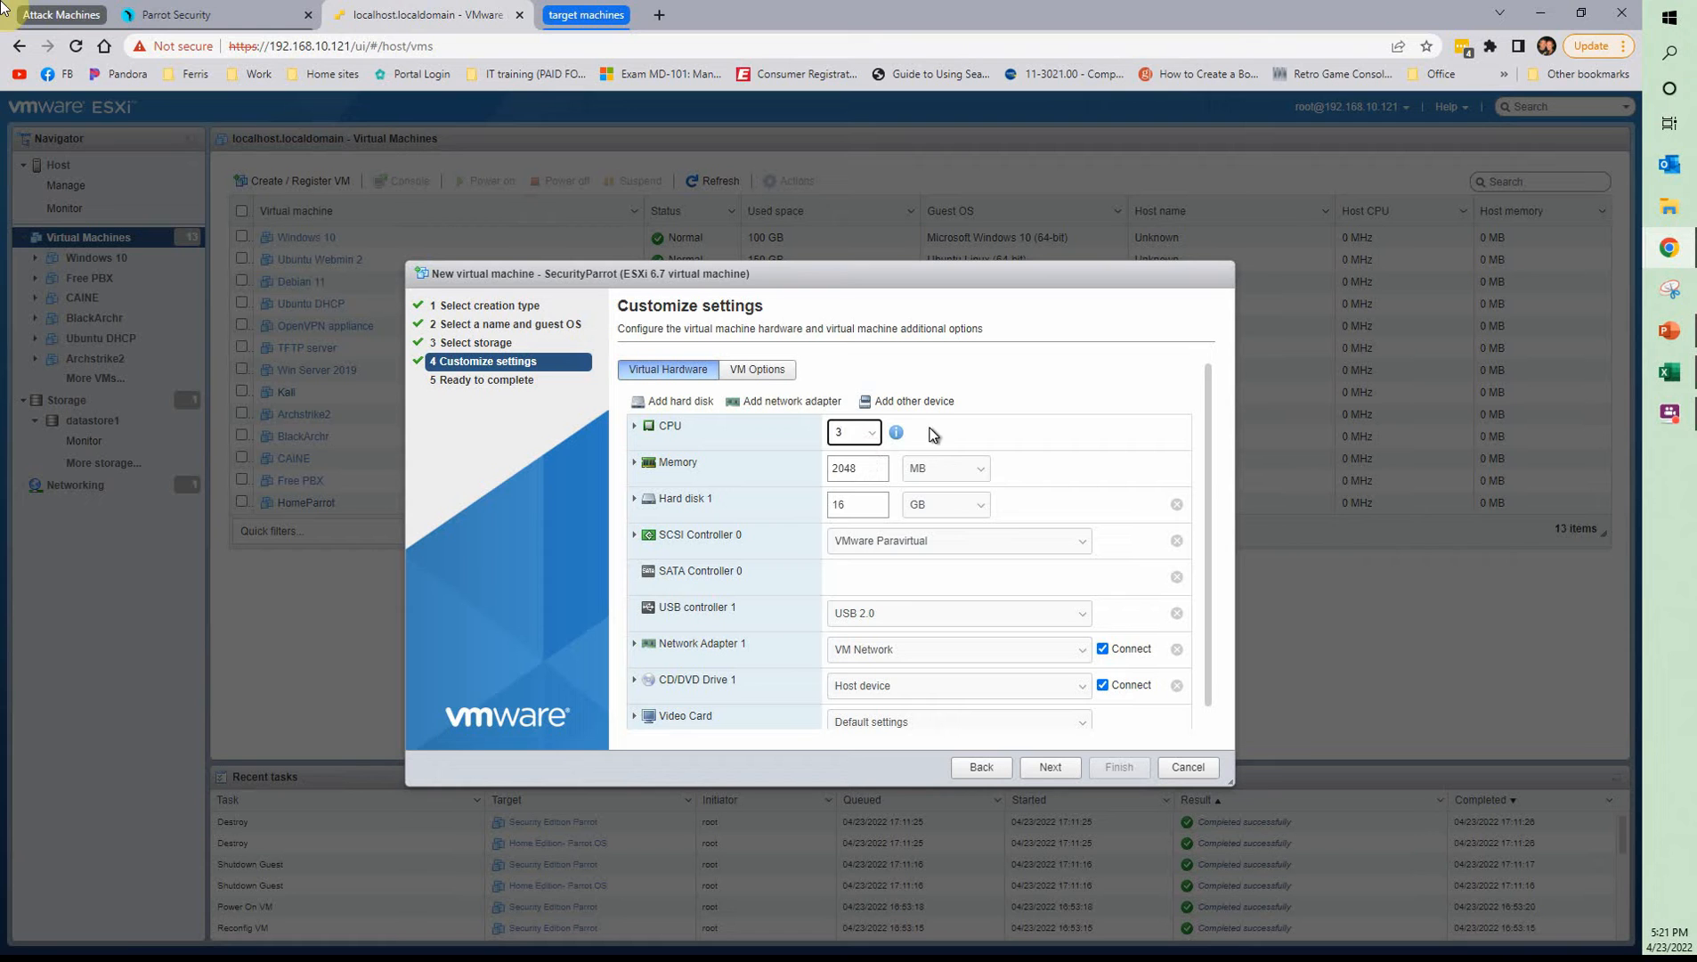
{"action": "key", "text": "BackSpace"}
{"action": "type", "text": "4"}
Set SecurityParrot's memory to 10 GB and its hard disk to 80 GB
{"action": "key", "text": "Tab"}
{"action": "type", "text": "110"}
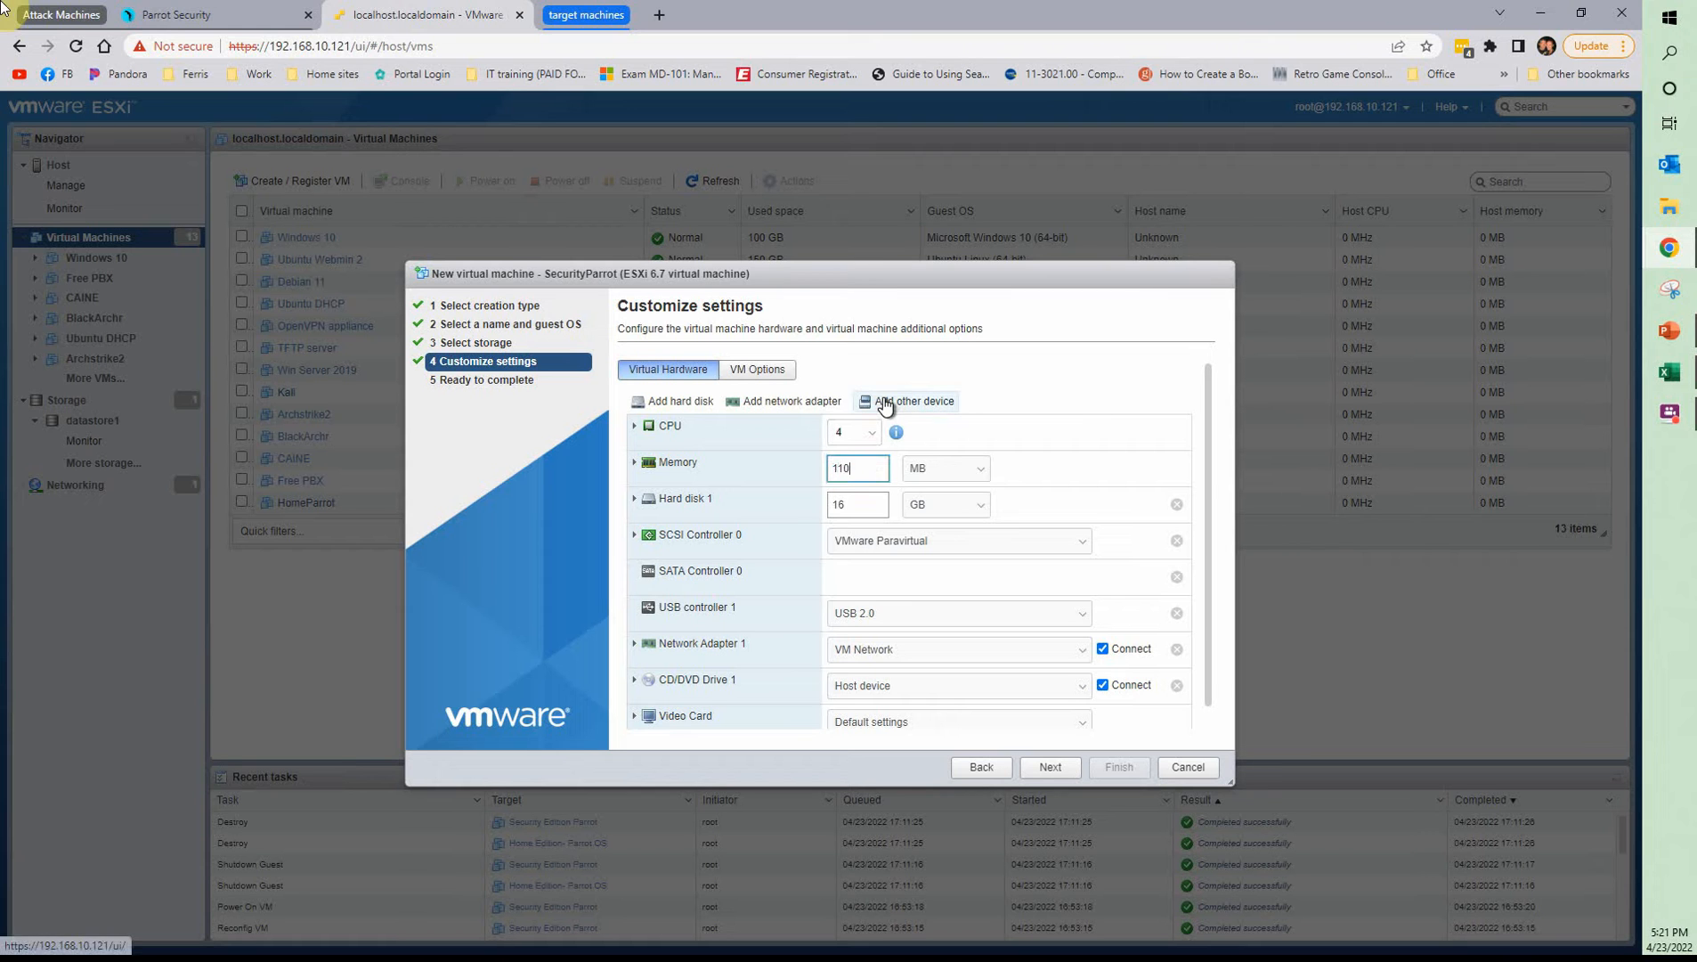
{"action": "key", "text": "BackSpace"}
{"action": "key", "text": "BackSpace"}
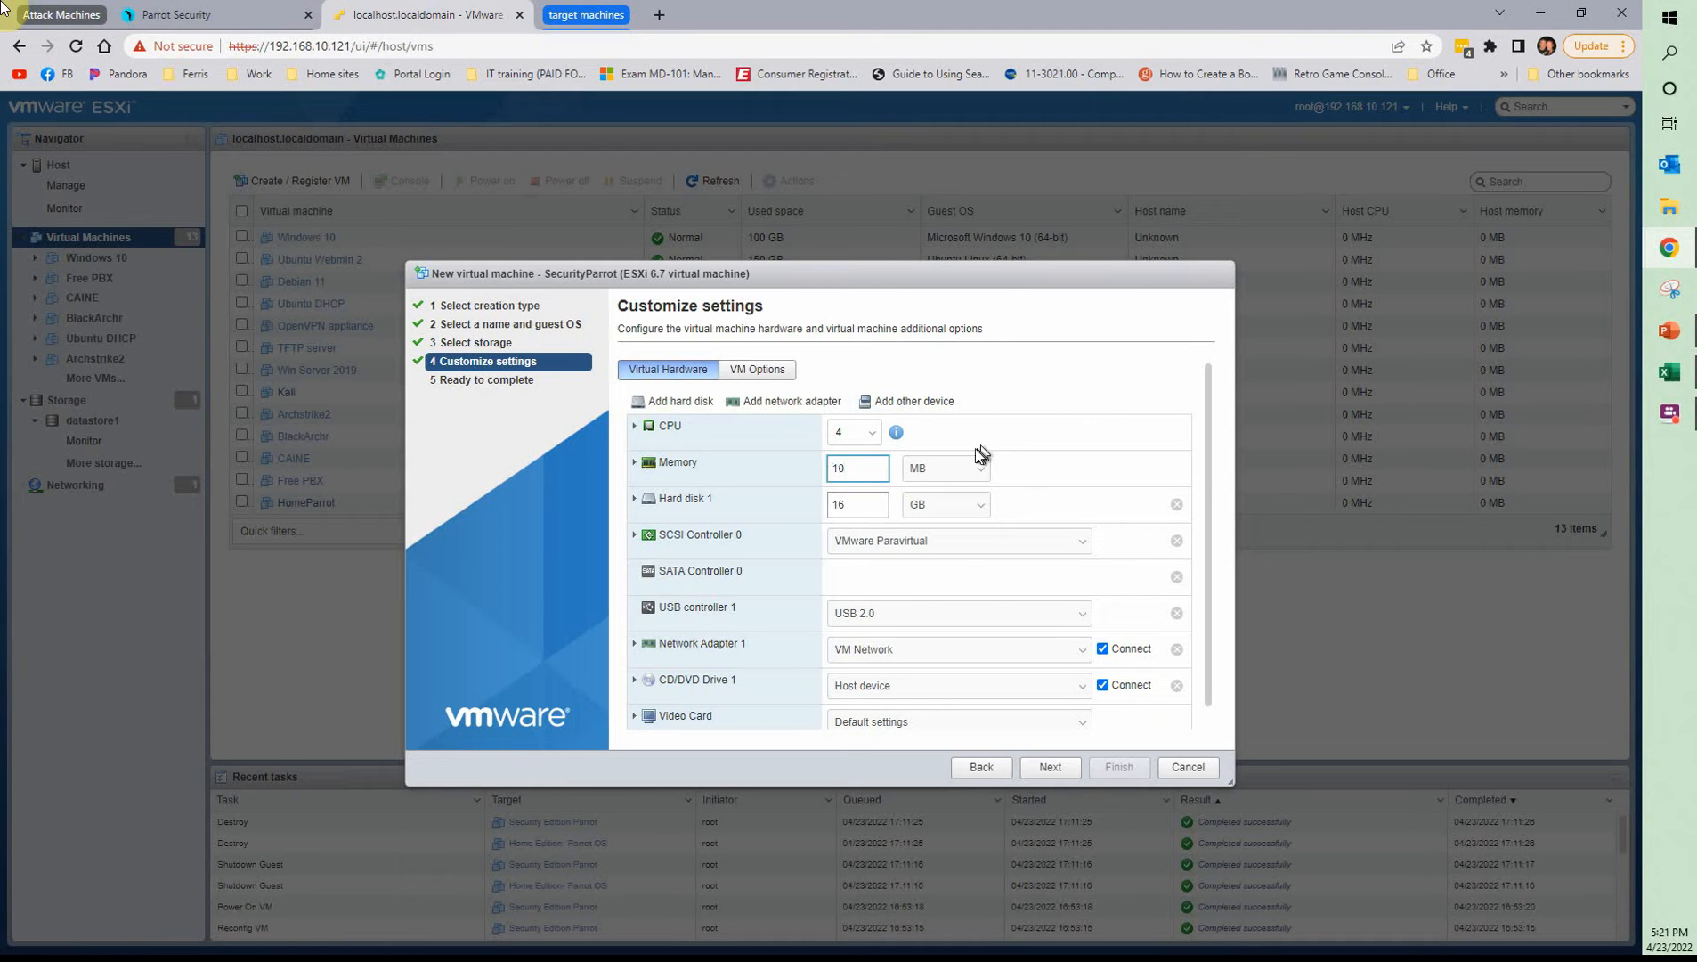
{"action": "type", "text": "0"}
{"action": "left_click", "coordinate": [926, 492]}
{"action": "left_click", "coordinate": [909, 512]}
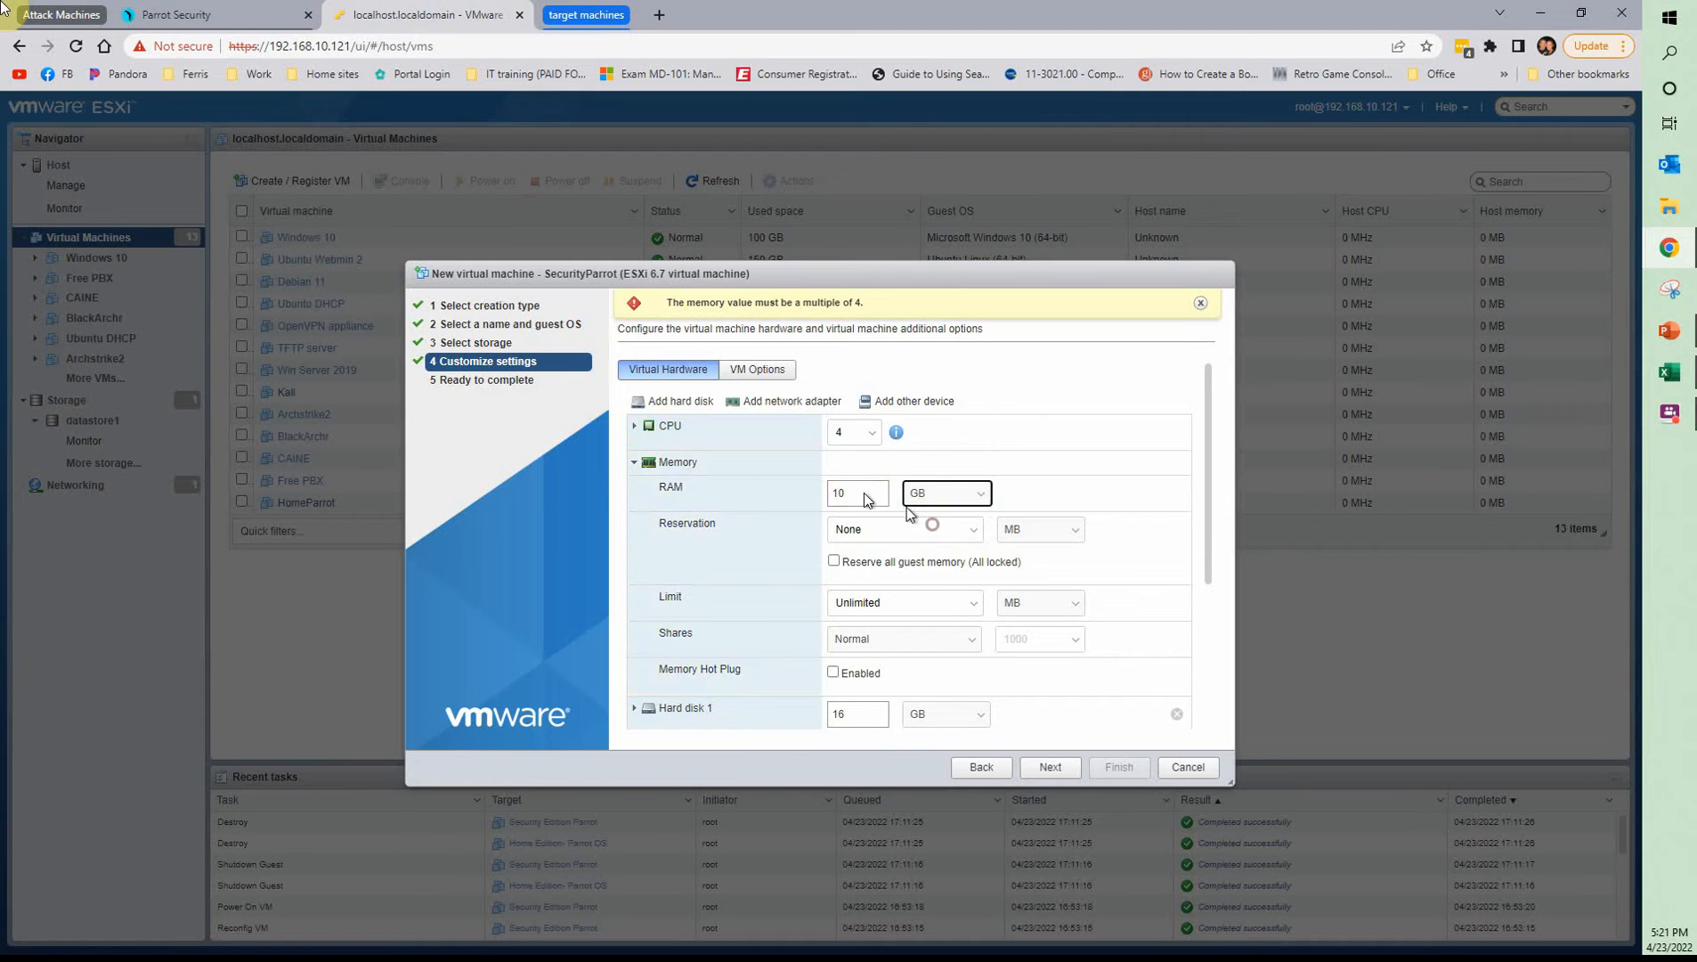
{"action": "left_click", "coordinate": [626, 463]}
{"action": "double_click", "coordinate": [863, 505]}
{"action": "type", "text": "80"}
Attach Security EditionParrot-security-5.0_amd64.iso from datastore1's ISOs/Linux folder to the CD/DVD drive and finish creating SecurityParrot
{"action": "left_click", "coordinate": [933, 702]}
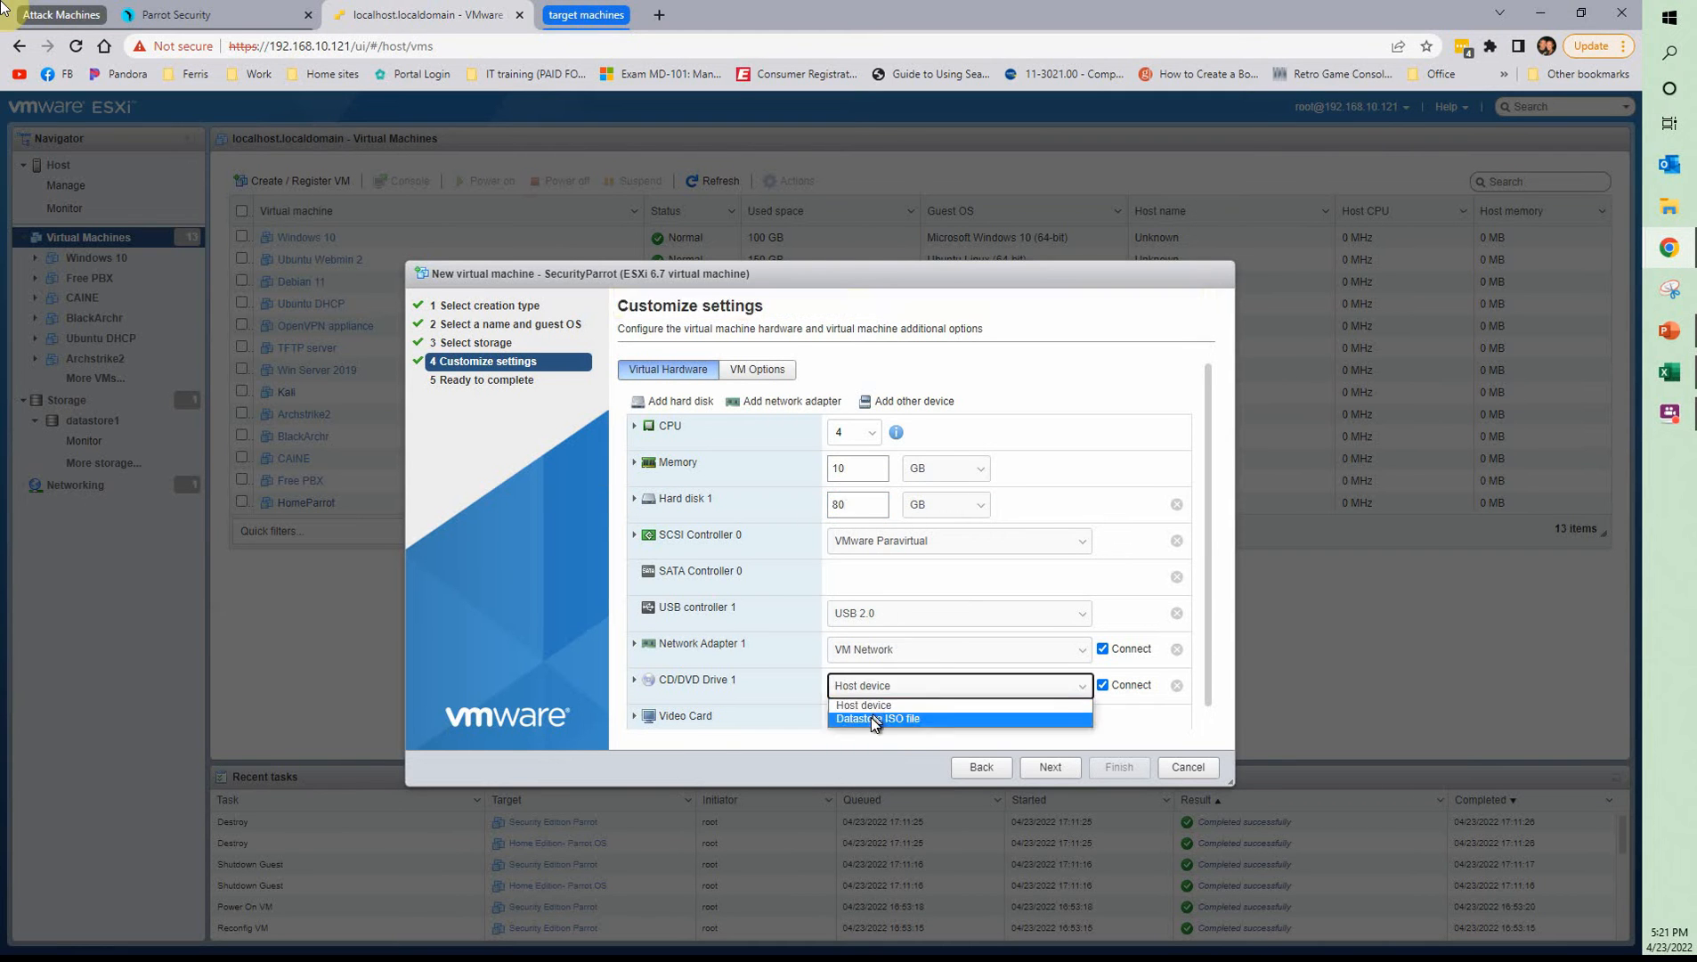
{"action": "left_click", "coordinate": [871, 716]}
{"action": "left_click", "coordinate": [727, 525]}
{"action": "left_click", "coordinate": [869, 369]}
{"action": "left_click", "coordinate": [1044, 437]}
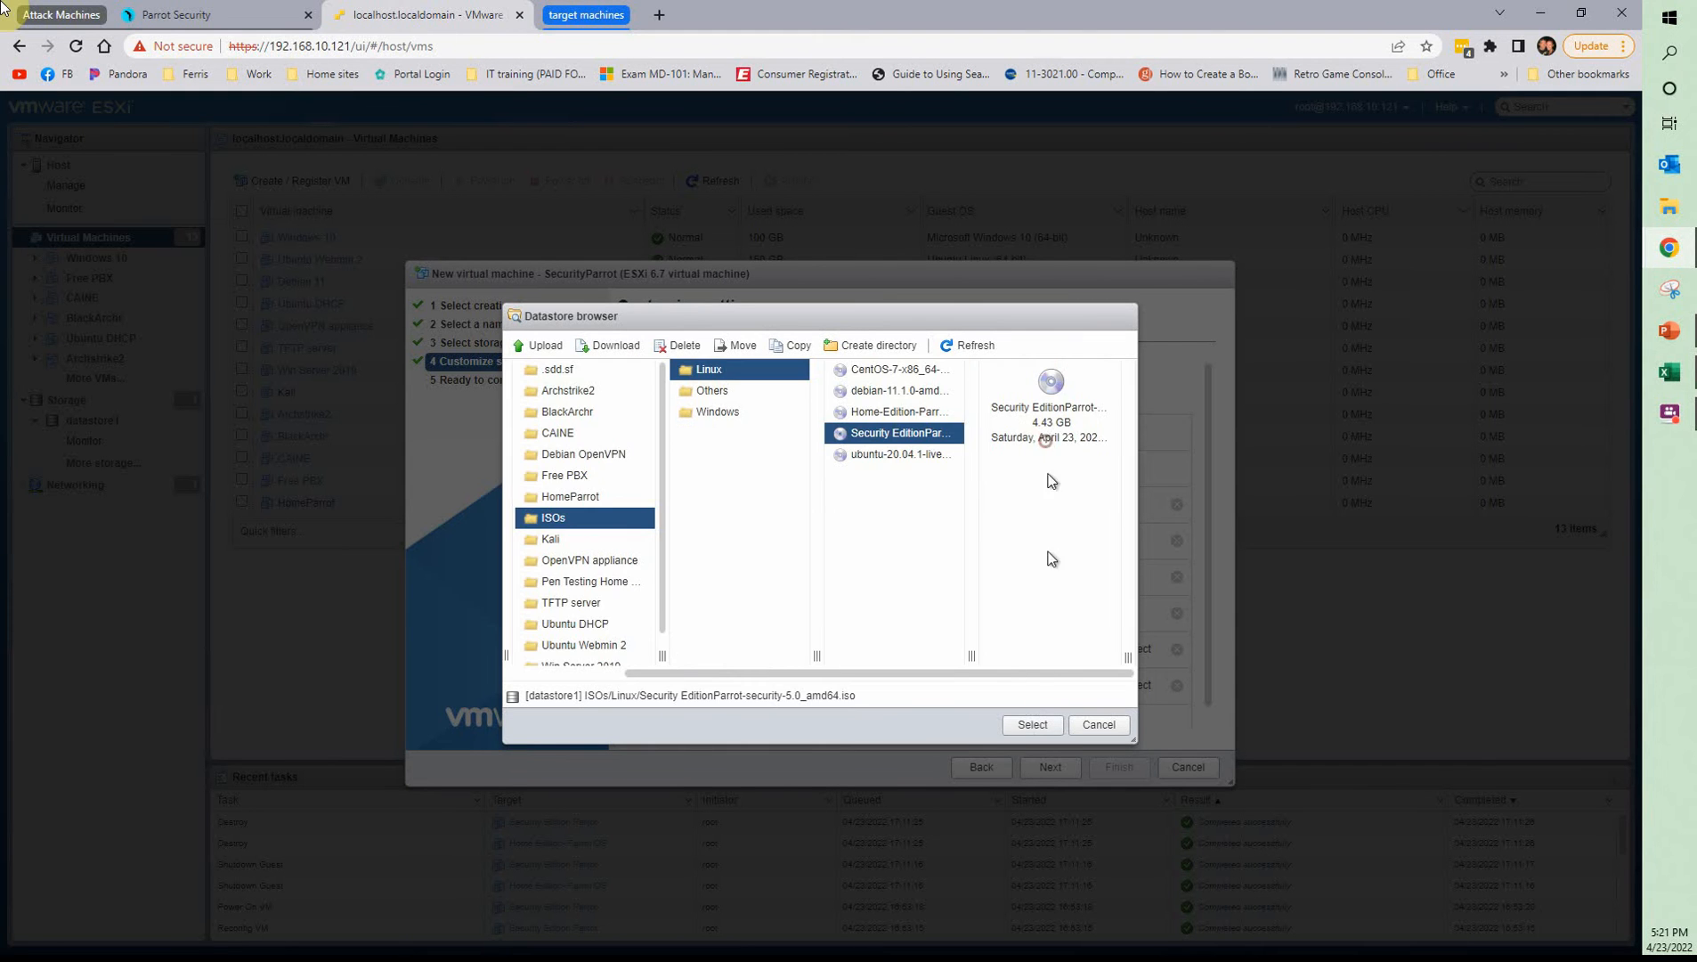
{"action": "left_click", "coordinate": [1033, 724]}
{"action": "left_click", "coordinate": [1051, 767]}
{"action": "left_click", "coordinate": [1104, 767]}
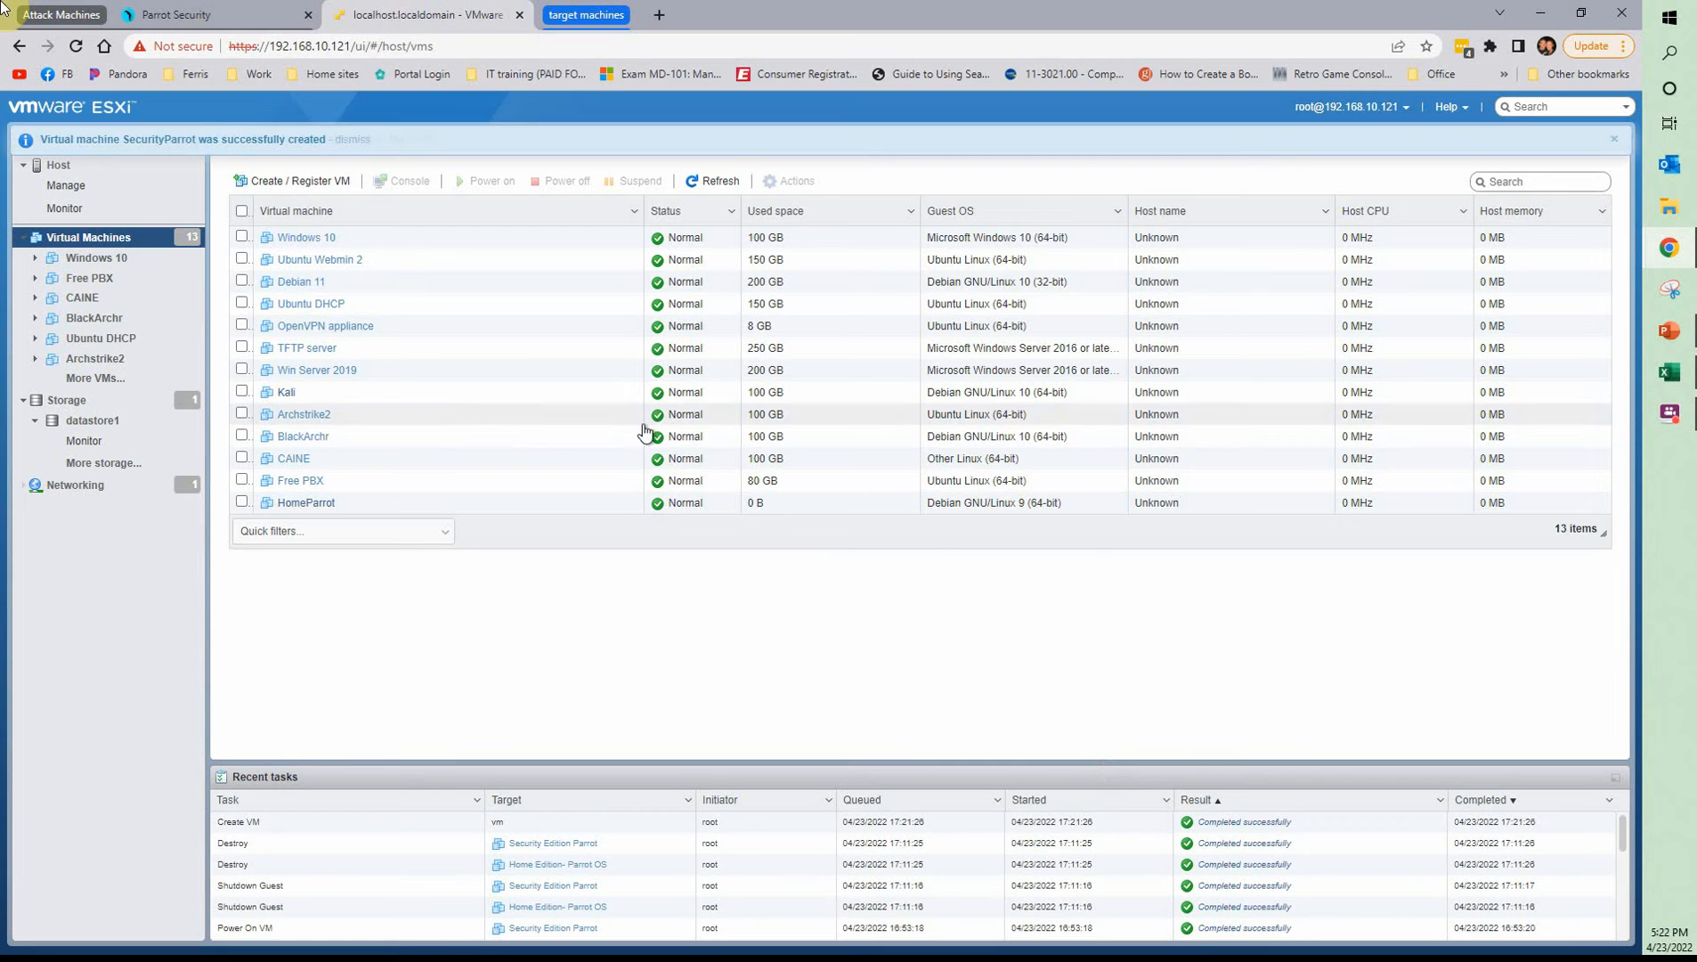
Power on HomeParrot and SecurityParrot together and launch the remote console for the selected machines
{"action": "left_click", "coordinate": [241, 524]}
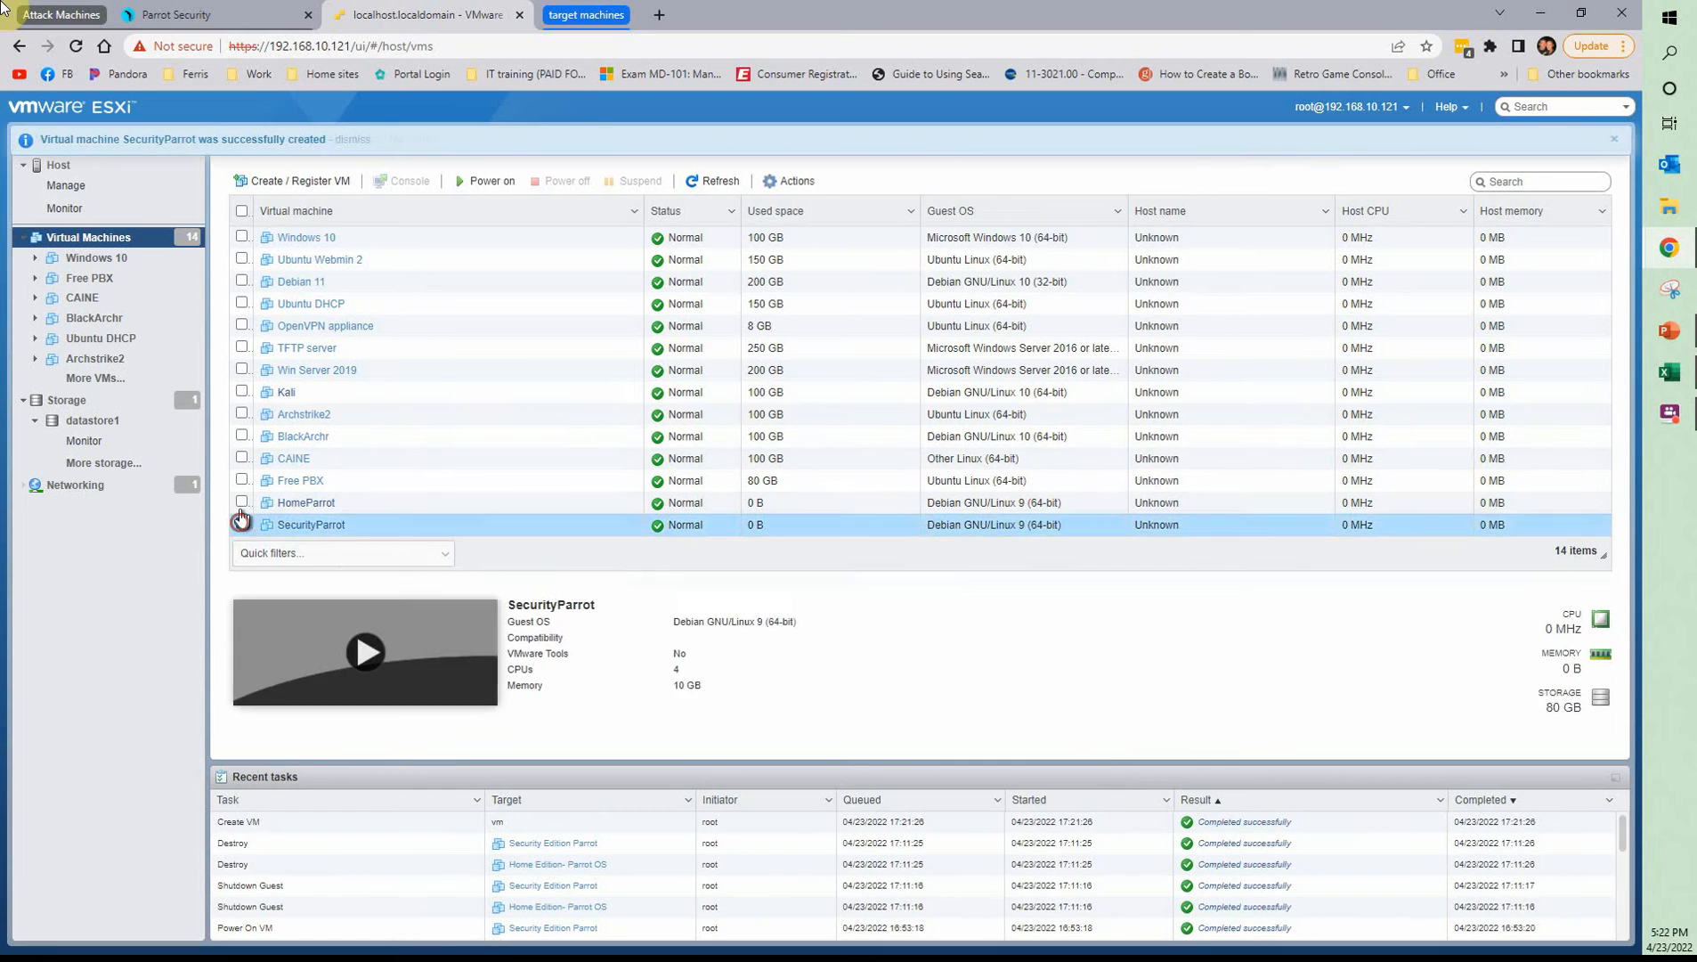
{"action": "left_click", "coordinate": [242, 501]}
{"action": "left_click", "coordinate": [485, 181]}
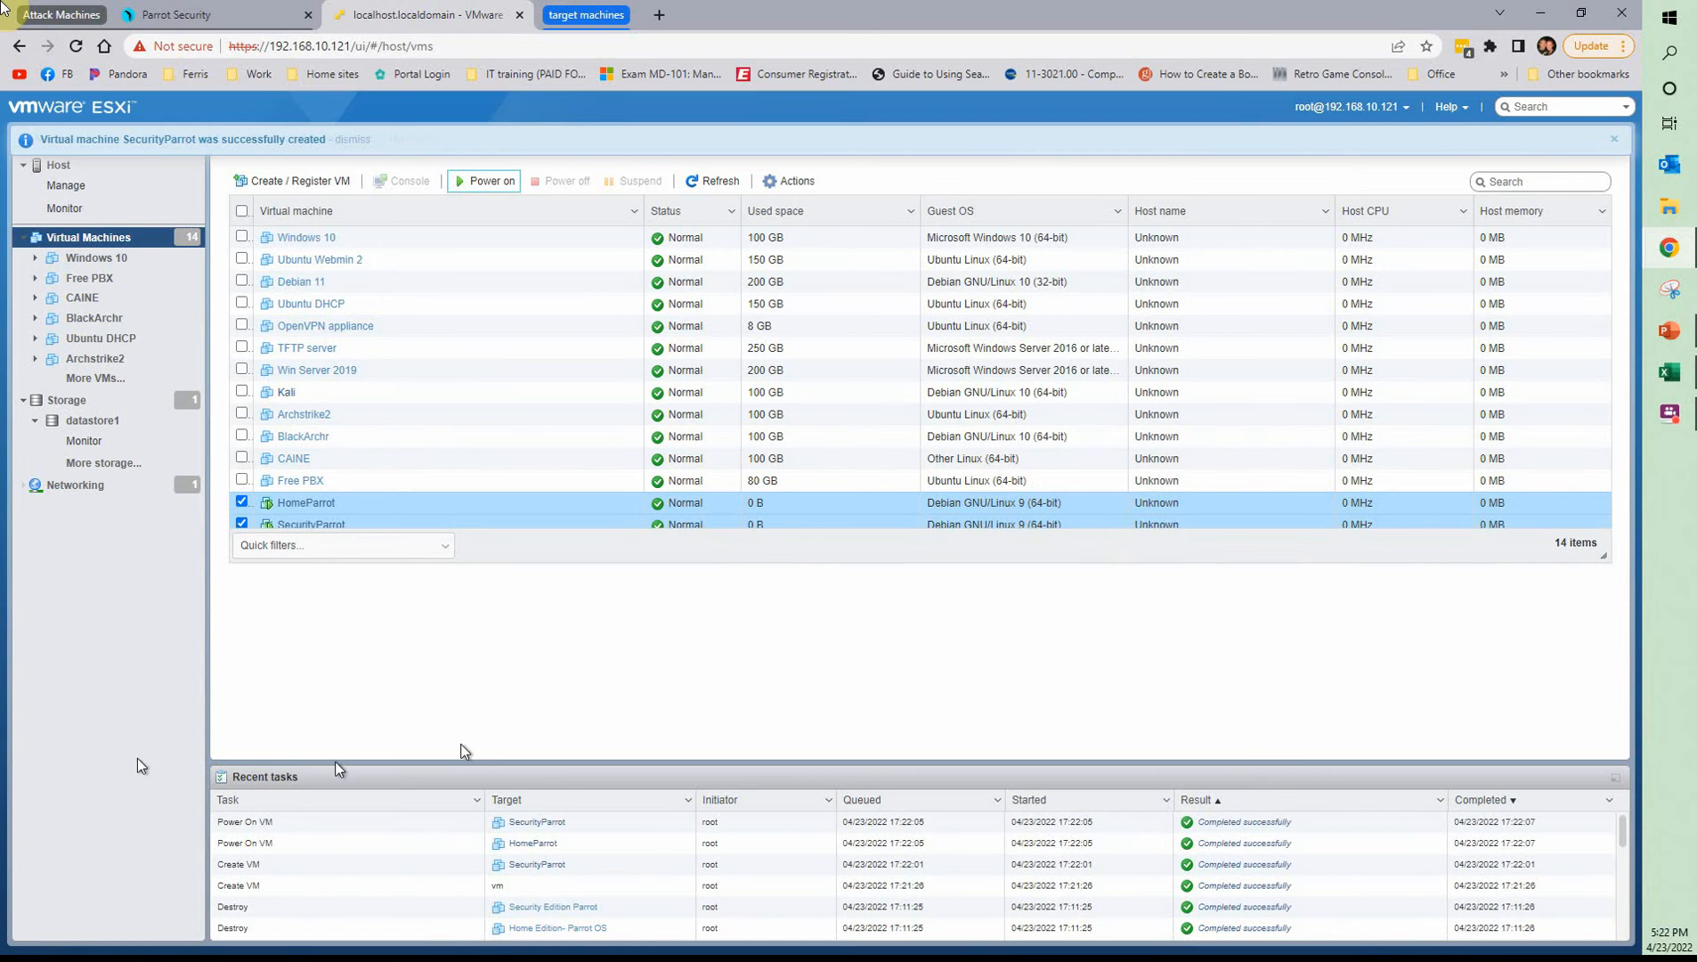
{"action": "right_click", "coordinate": [304, 505]}
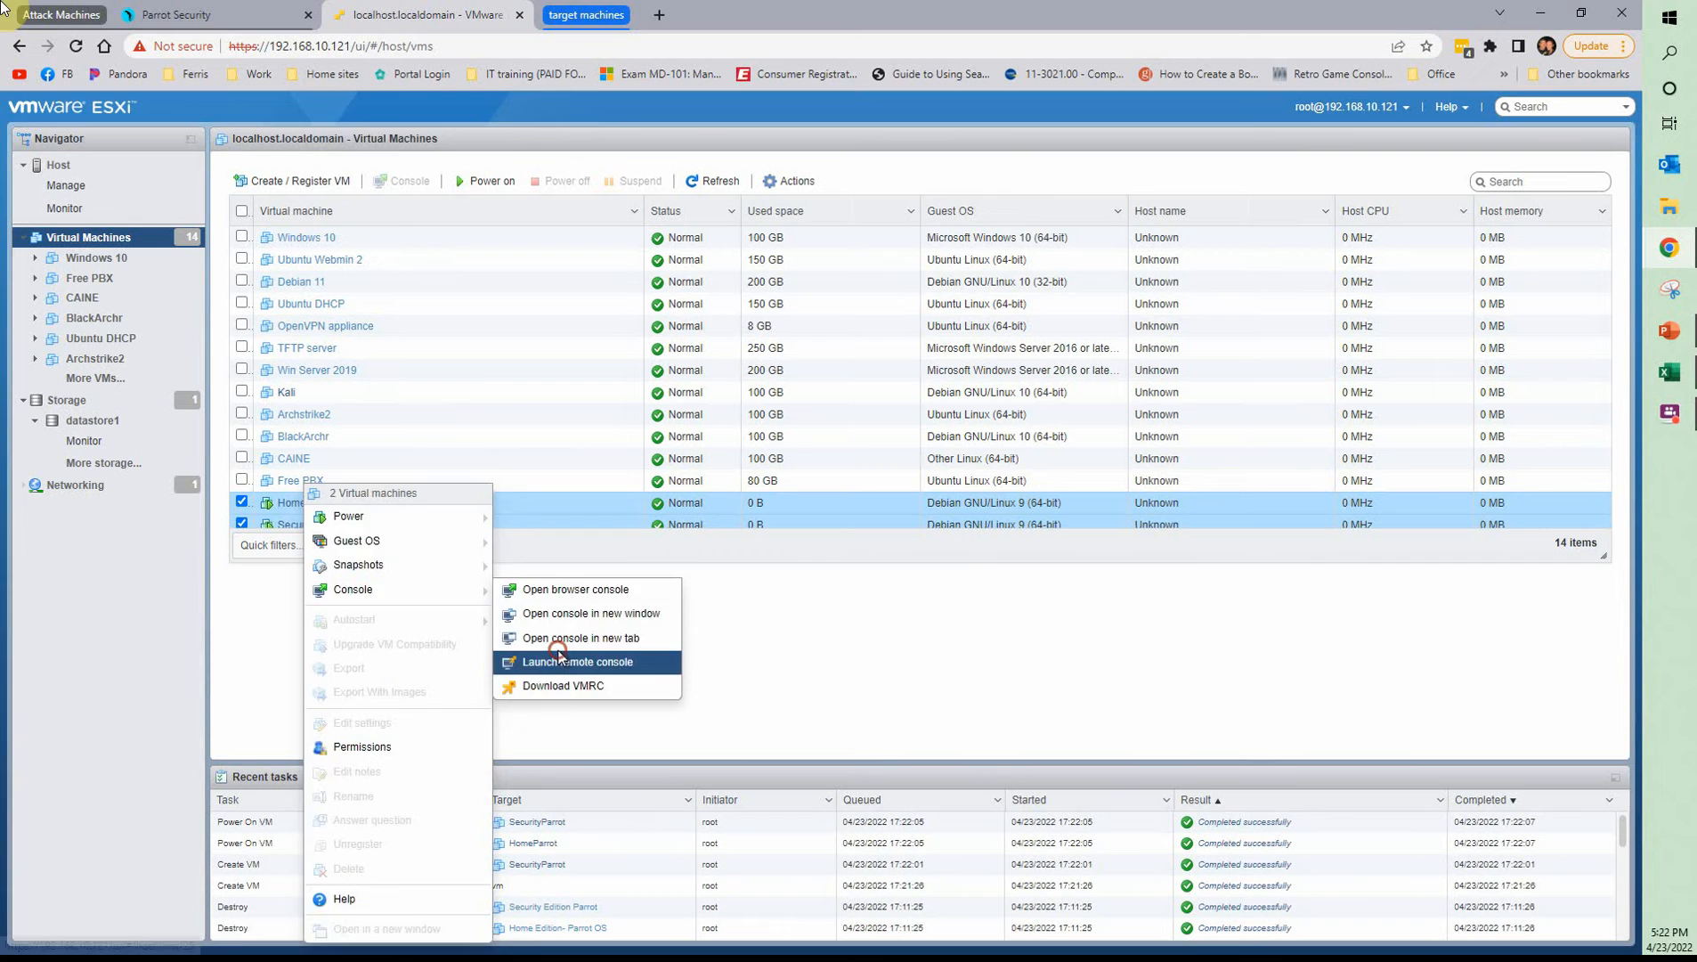
{"action": "left_click", "coordinate": [563, 661]}
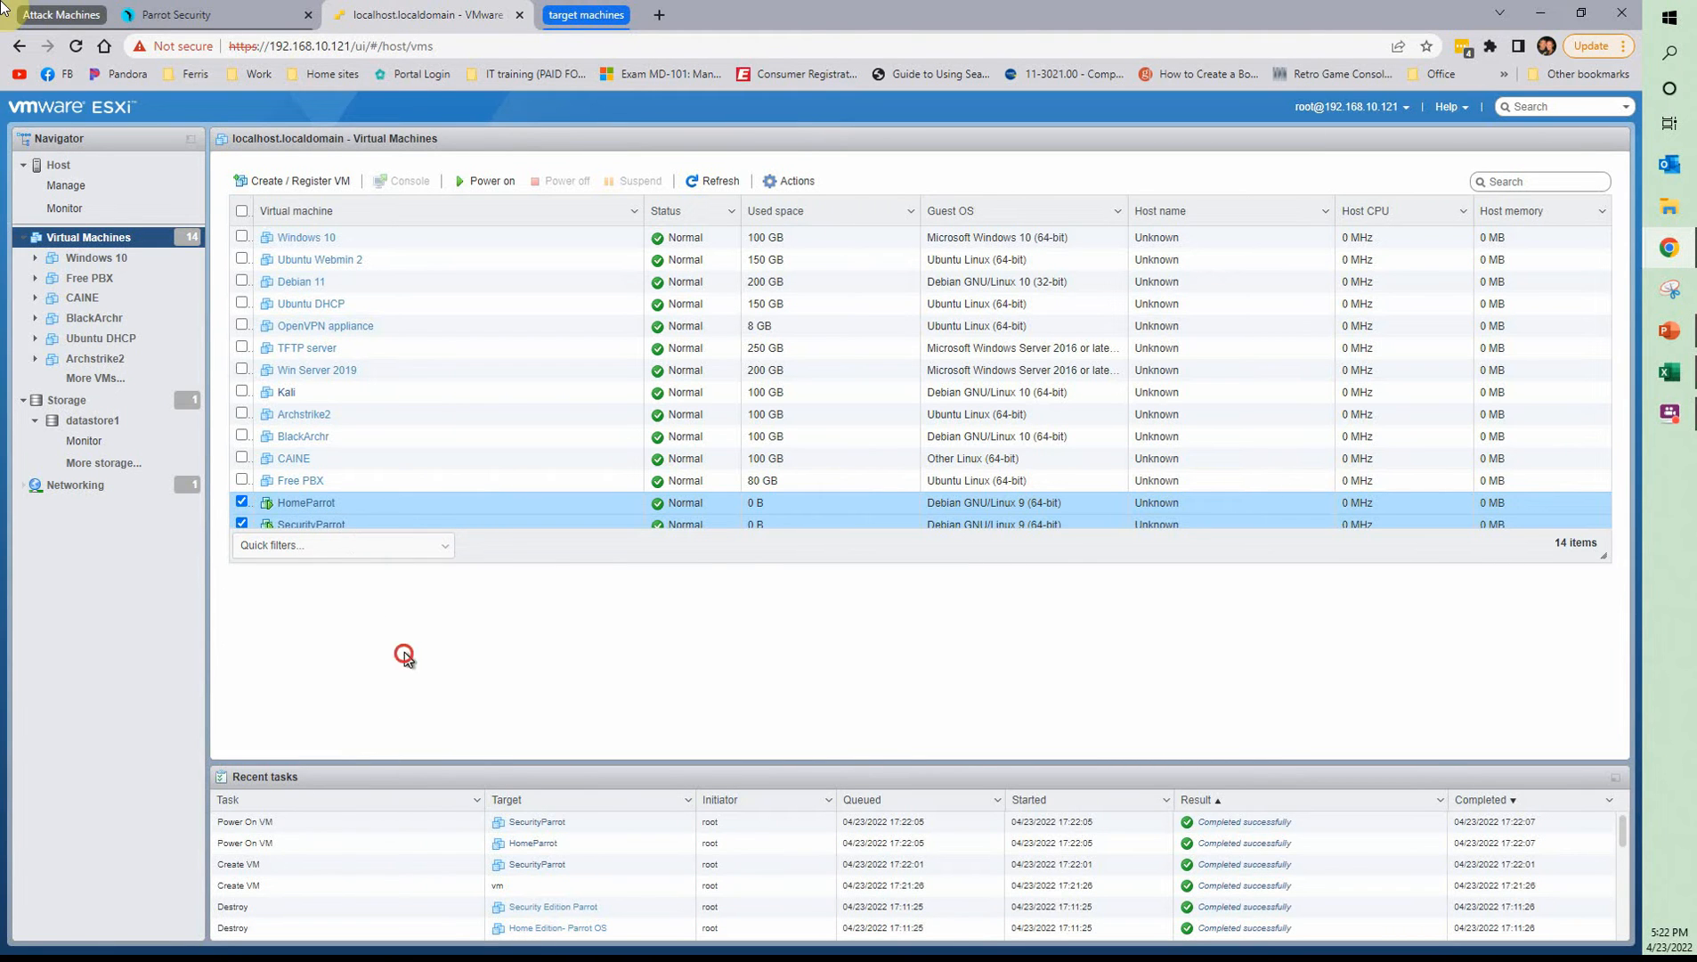
Open SecurityParrot's details page, view its browser console and close the console
{"action": "scroll", "coordinate": [272, 521], "scroll_direction": "down", "scroll_amount": 1}
{"action": "left_click", "coordinate": [314, 516]}
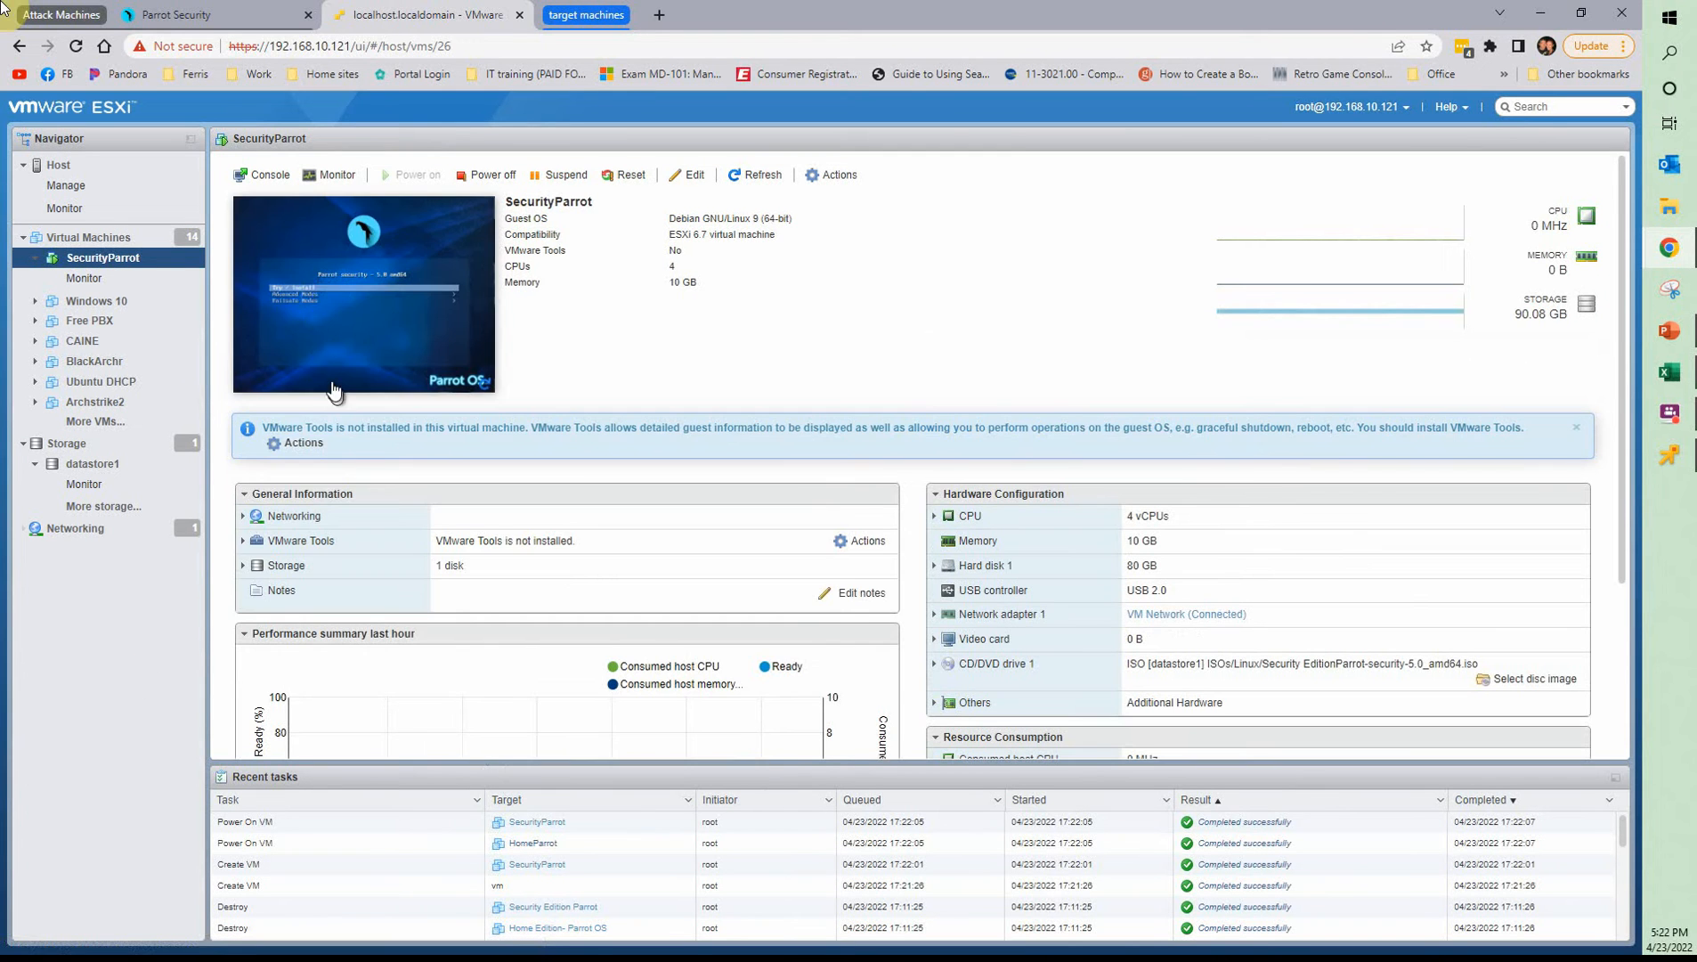
{"action": "left_click", "coordinate": [394, 298]}
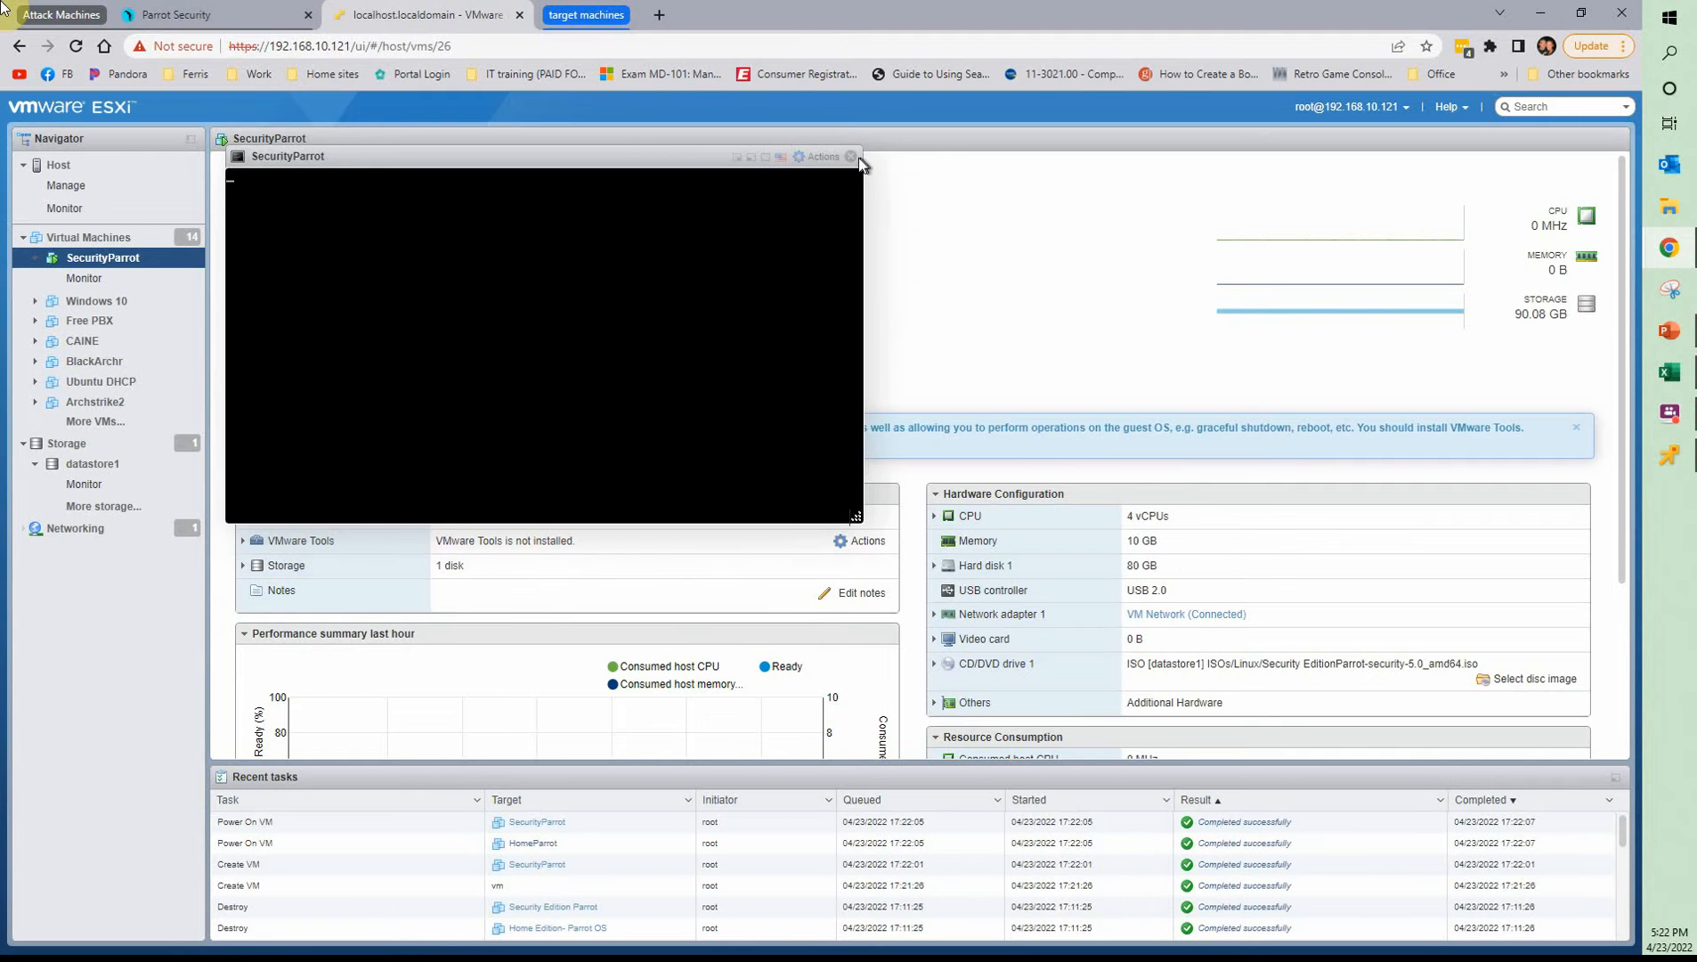
{"action": "left_click", "coordinate": [852, 157]}
Launch the VMware Remote Console for SecurityParrot
{"action": "right_click", "coordinate": [367, 261]}
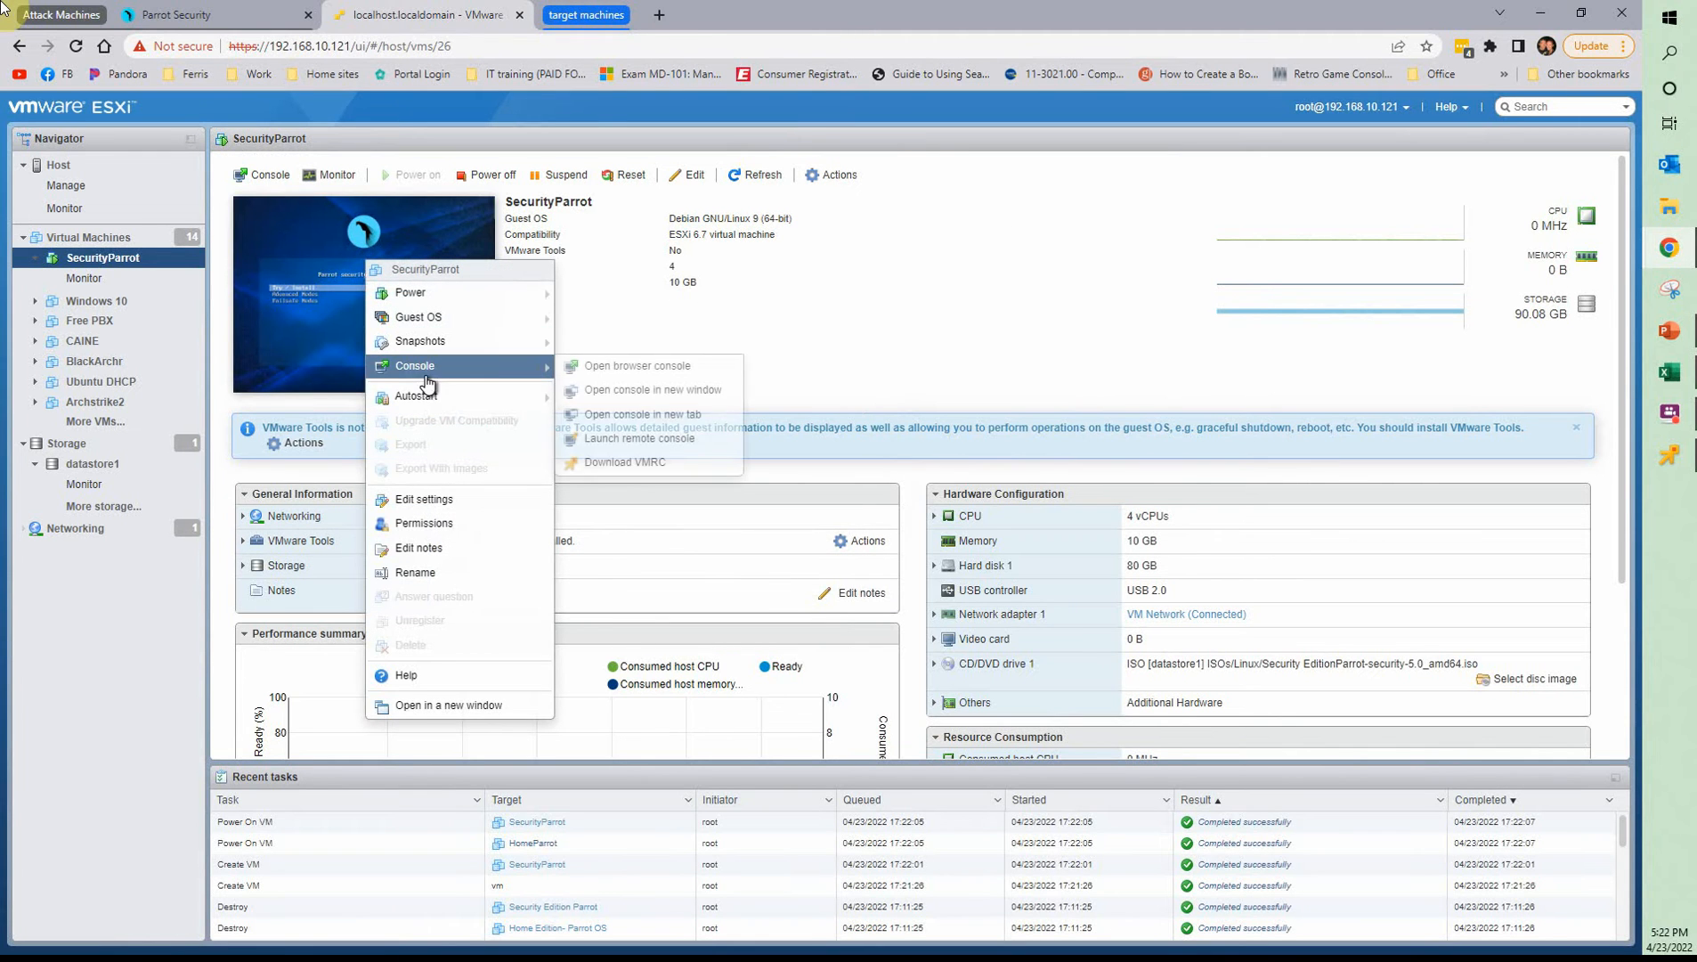
{"action": "mouse_move", "coordinate": [463, 380]}
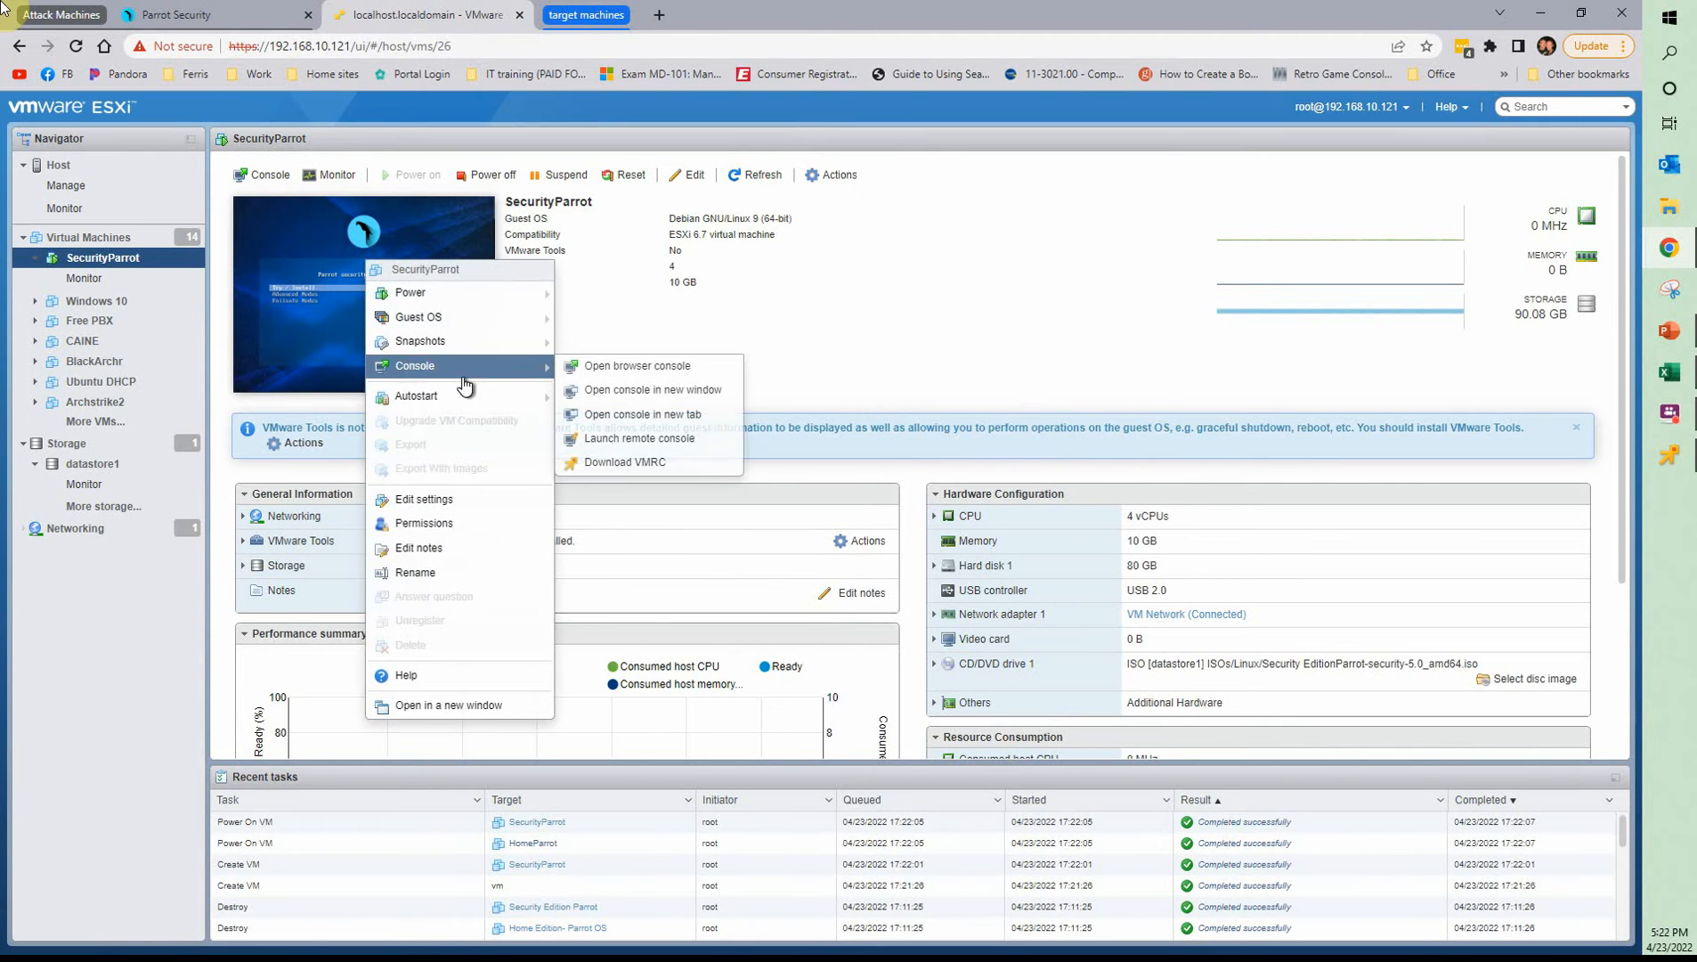
{"action": "left_click", "coordinate": [623, 438]}
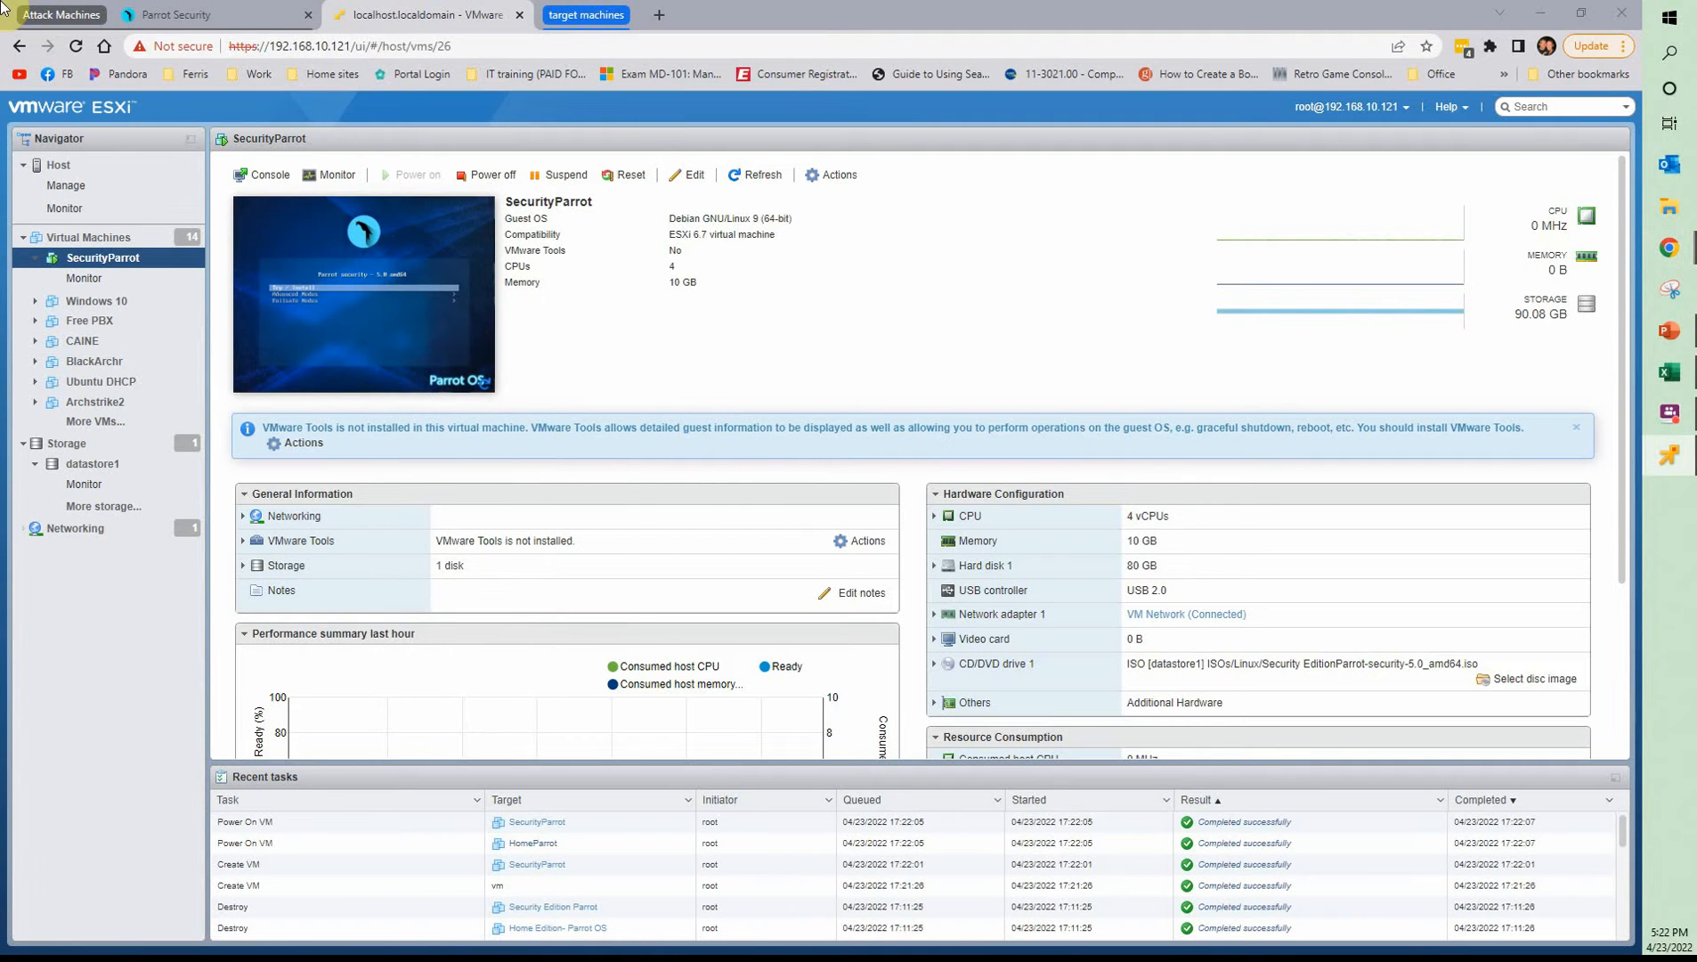
Arrange the SecurityParrot and HomeParrot remote console windows side by side
{"action": "left_click_drag", "start_coordinate": [3, 200], "coordinate": [1238, 169]}
{"action": "left_click_drag", "start_coordinate": [3, 176], "coordinate": [272, 148]}
{"action": "left_click", "coordinate": [1172, 464]}
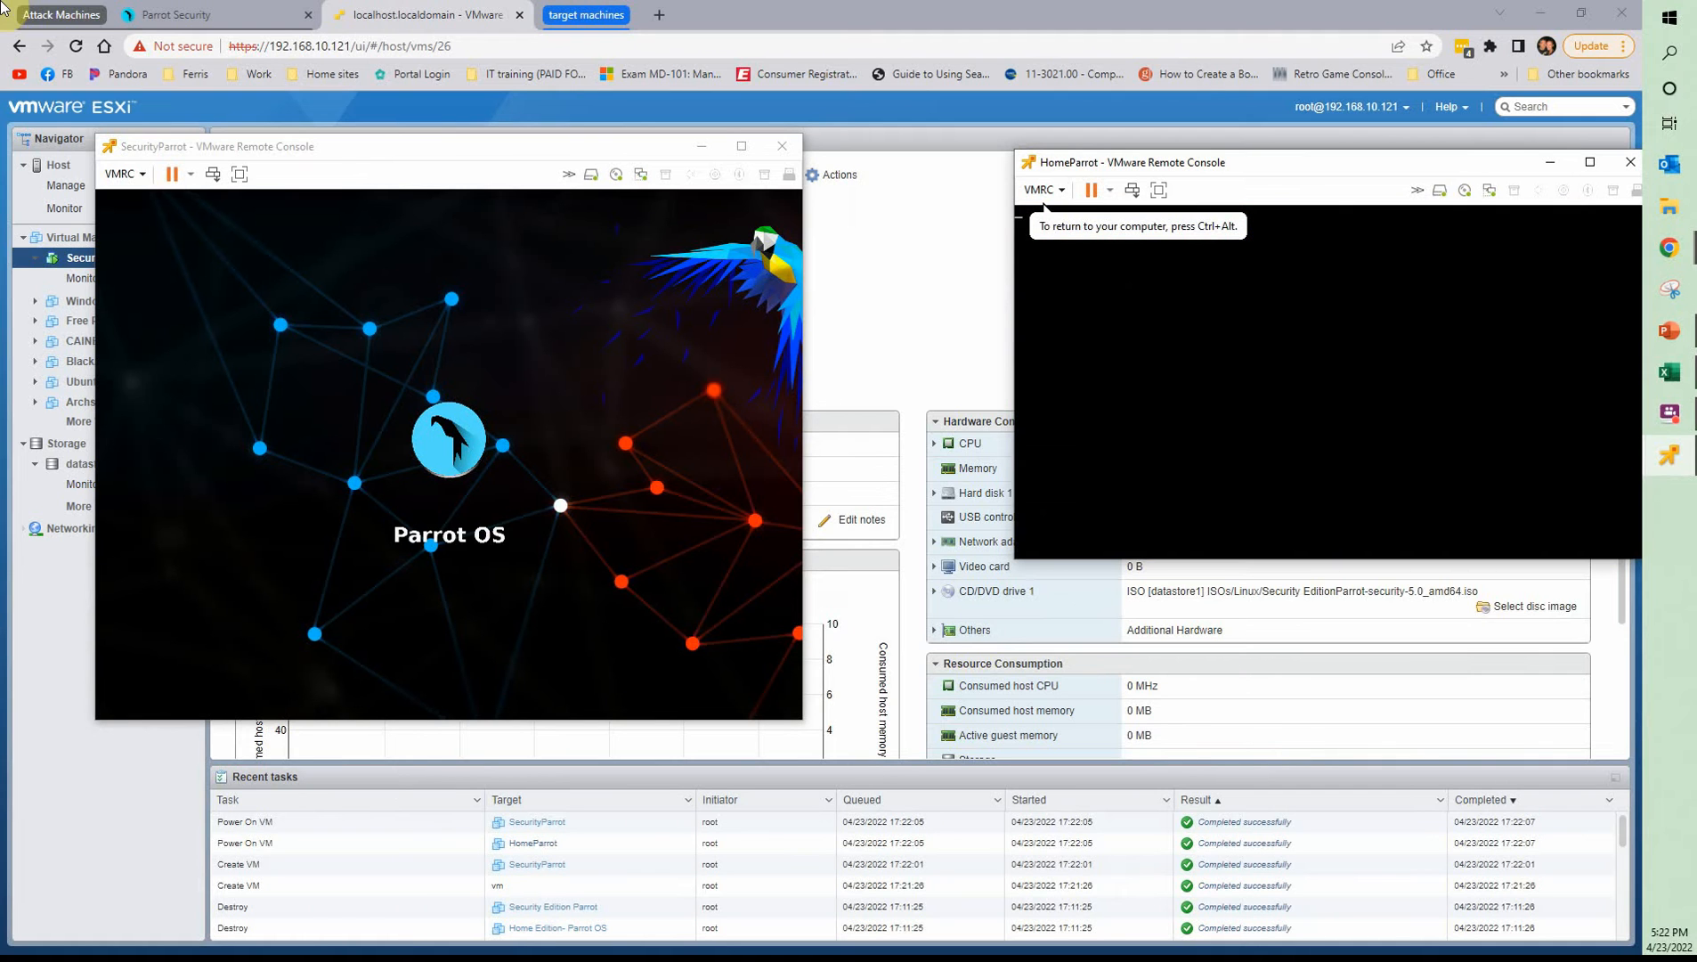
{"action": "key", "text": "ctrl+alt"}
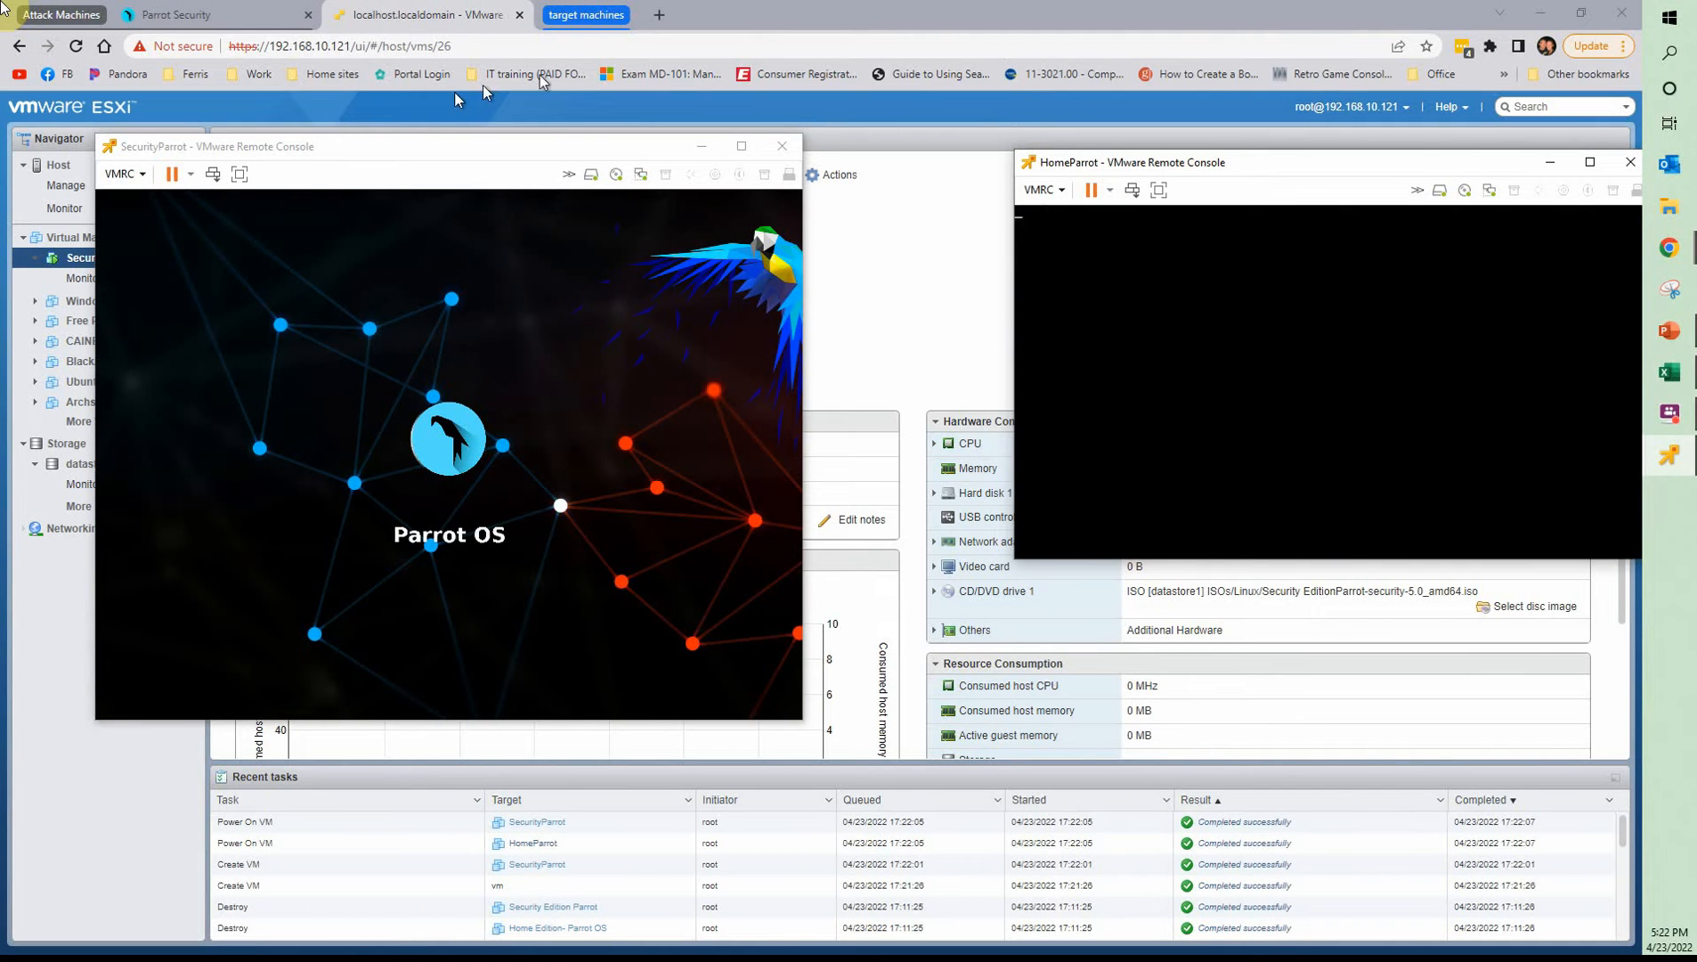
{"action": "left_click_drag", "start_coordinate": [406, 157], "coordinate": [327, 109]}
{"action": "left_click_drag", "start_coordinate": [1403, 169], "coordinate": [1289, 124]}
{"action": "left_click", "coordinate": [1288, 116]}
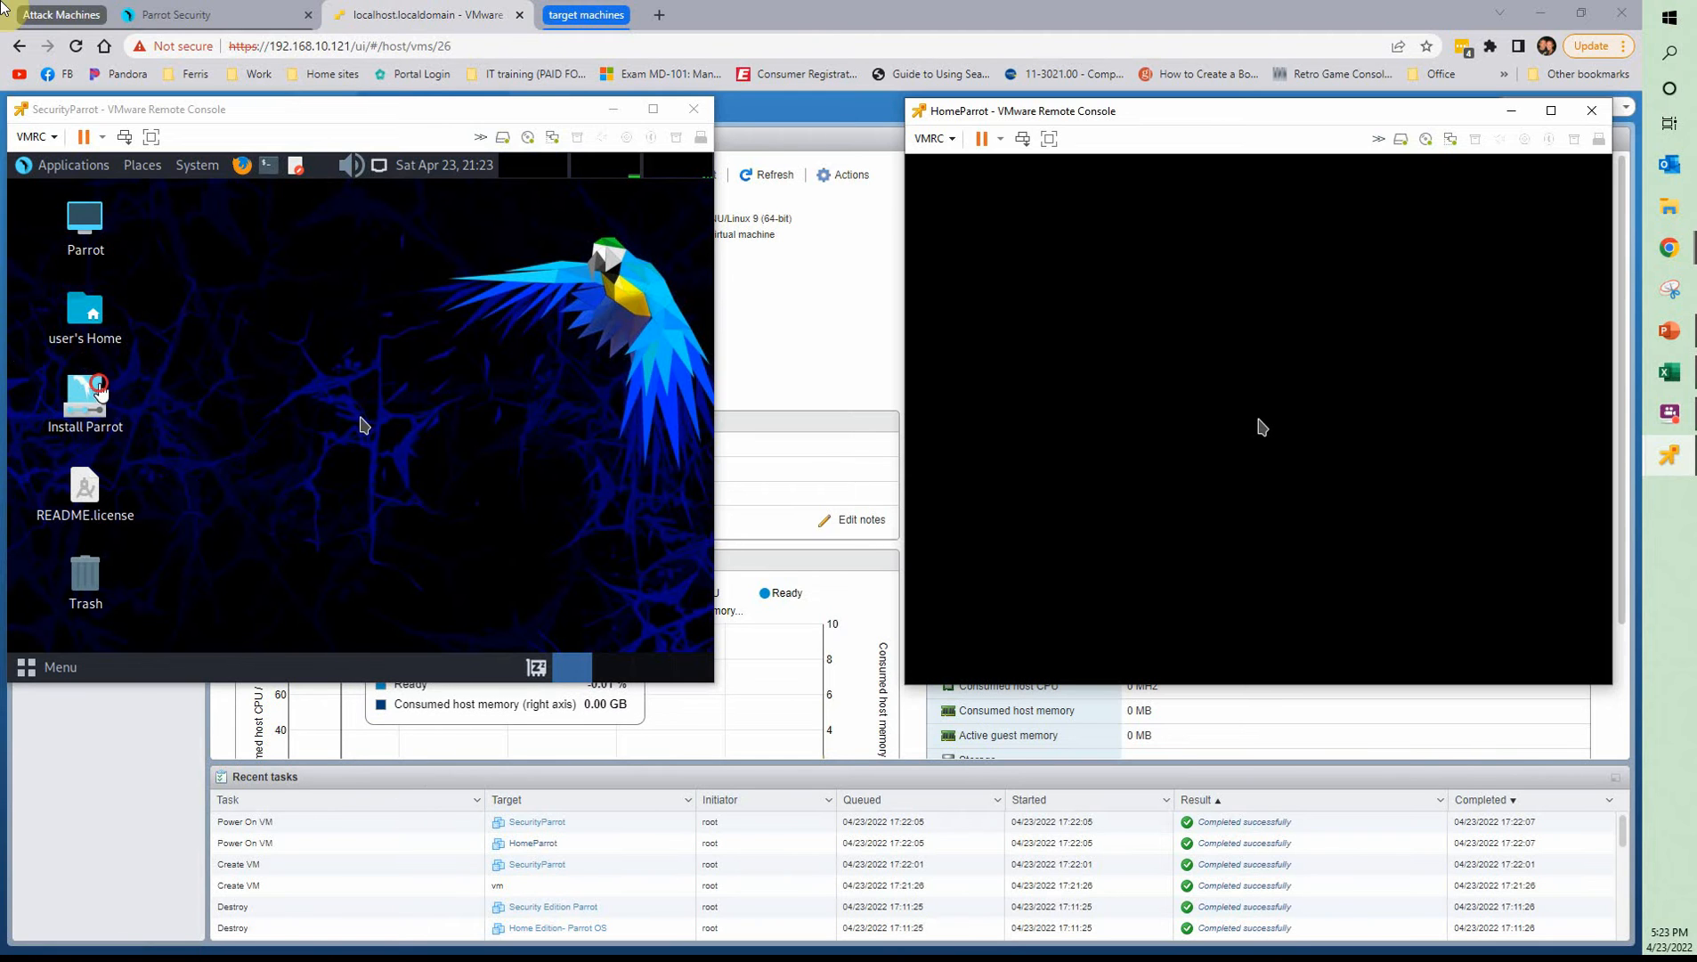
Start the Parrot installer in SecurityParrot and enlarge its console window so the whole installer fits
{"action": "left_click", "coordinate": [89, 405]}
{"action": "double_click", "coordinate": [89, 405]}
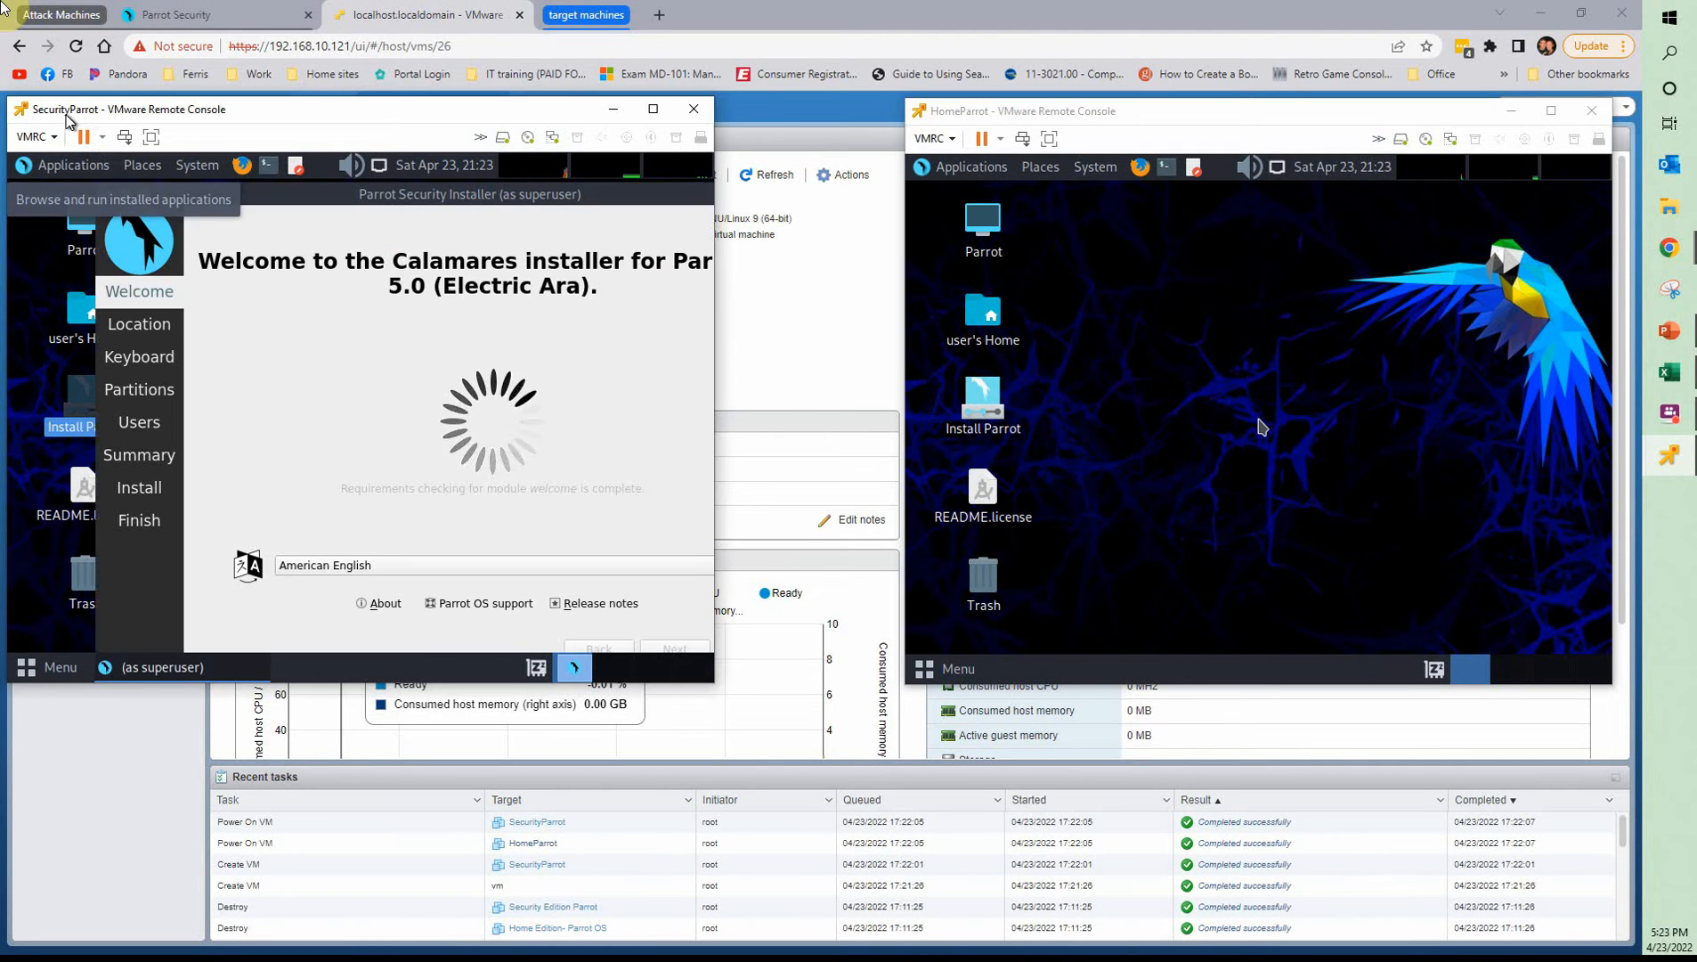
{"action": "left_click_drag", "start_coordinate": [715, 684], "coordinate": [1062, 803]}
Accept SecurityParrot's default language, New York location and keyboard settings, and choose Erase disk with No Swap for the 80 GiB disk
{"action": "left_click", "coordinate": [935, 758]}
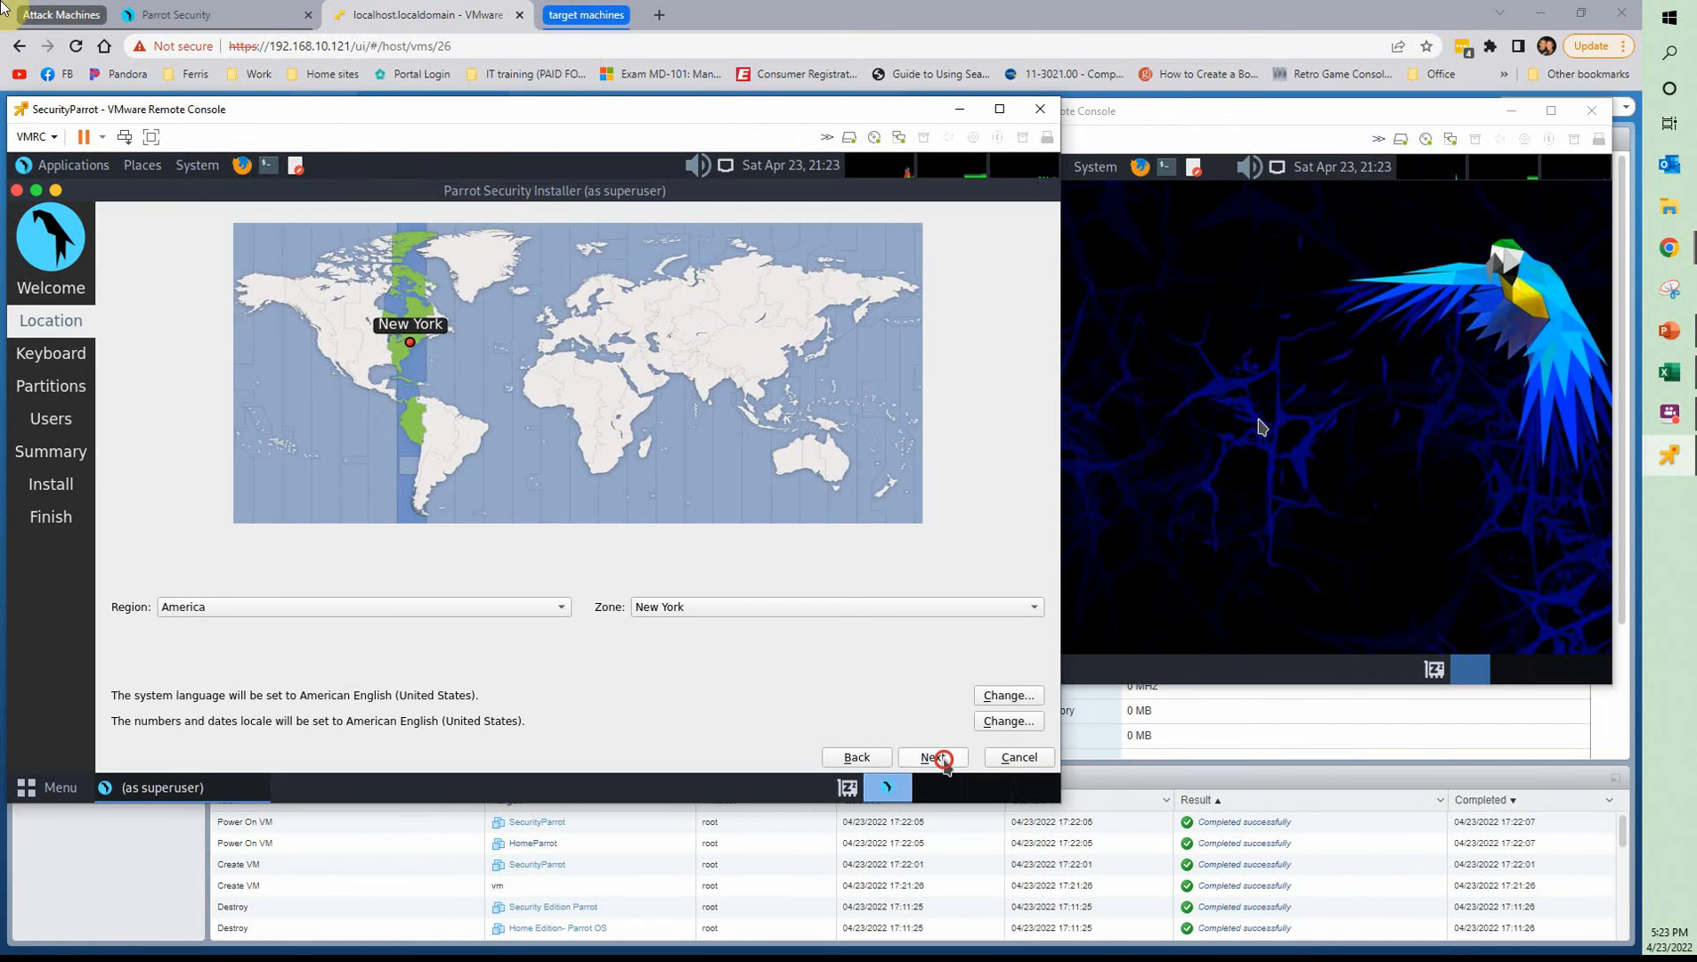
{"action": "left_click", "coordinate": [939, 759]}
{"action": "left_click", "coordinate": [943, 759]}
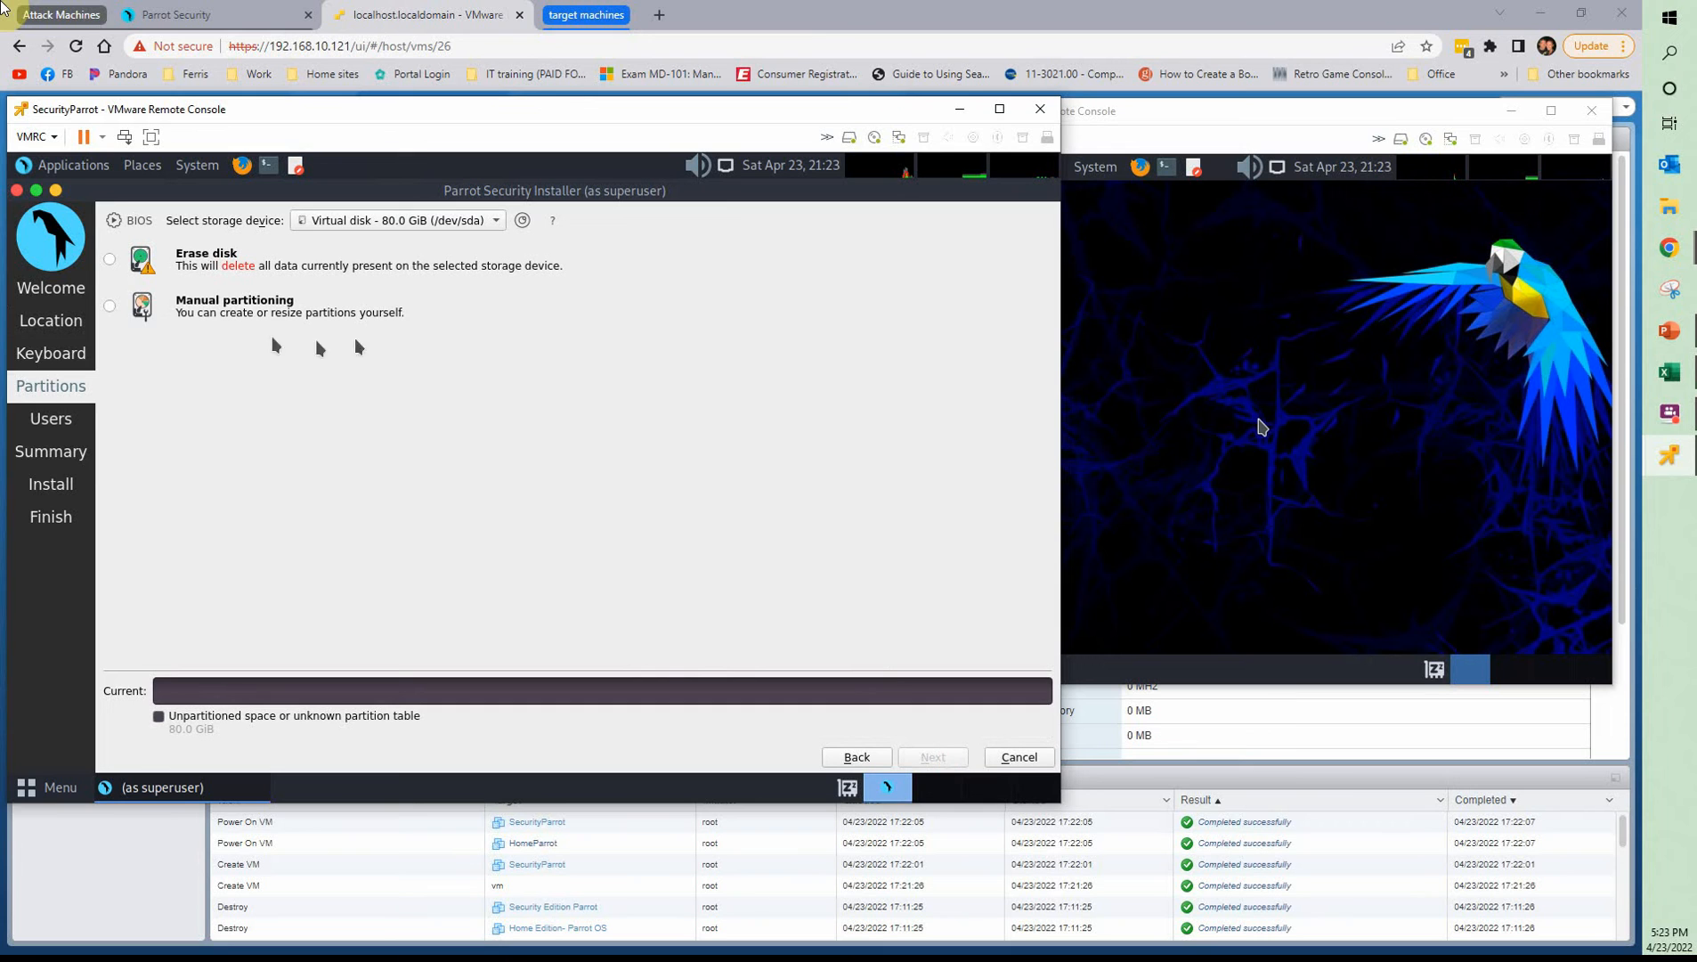
{"action": "left_click", "coordinate": [108, 258]}
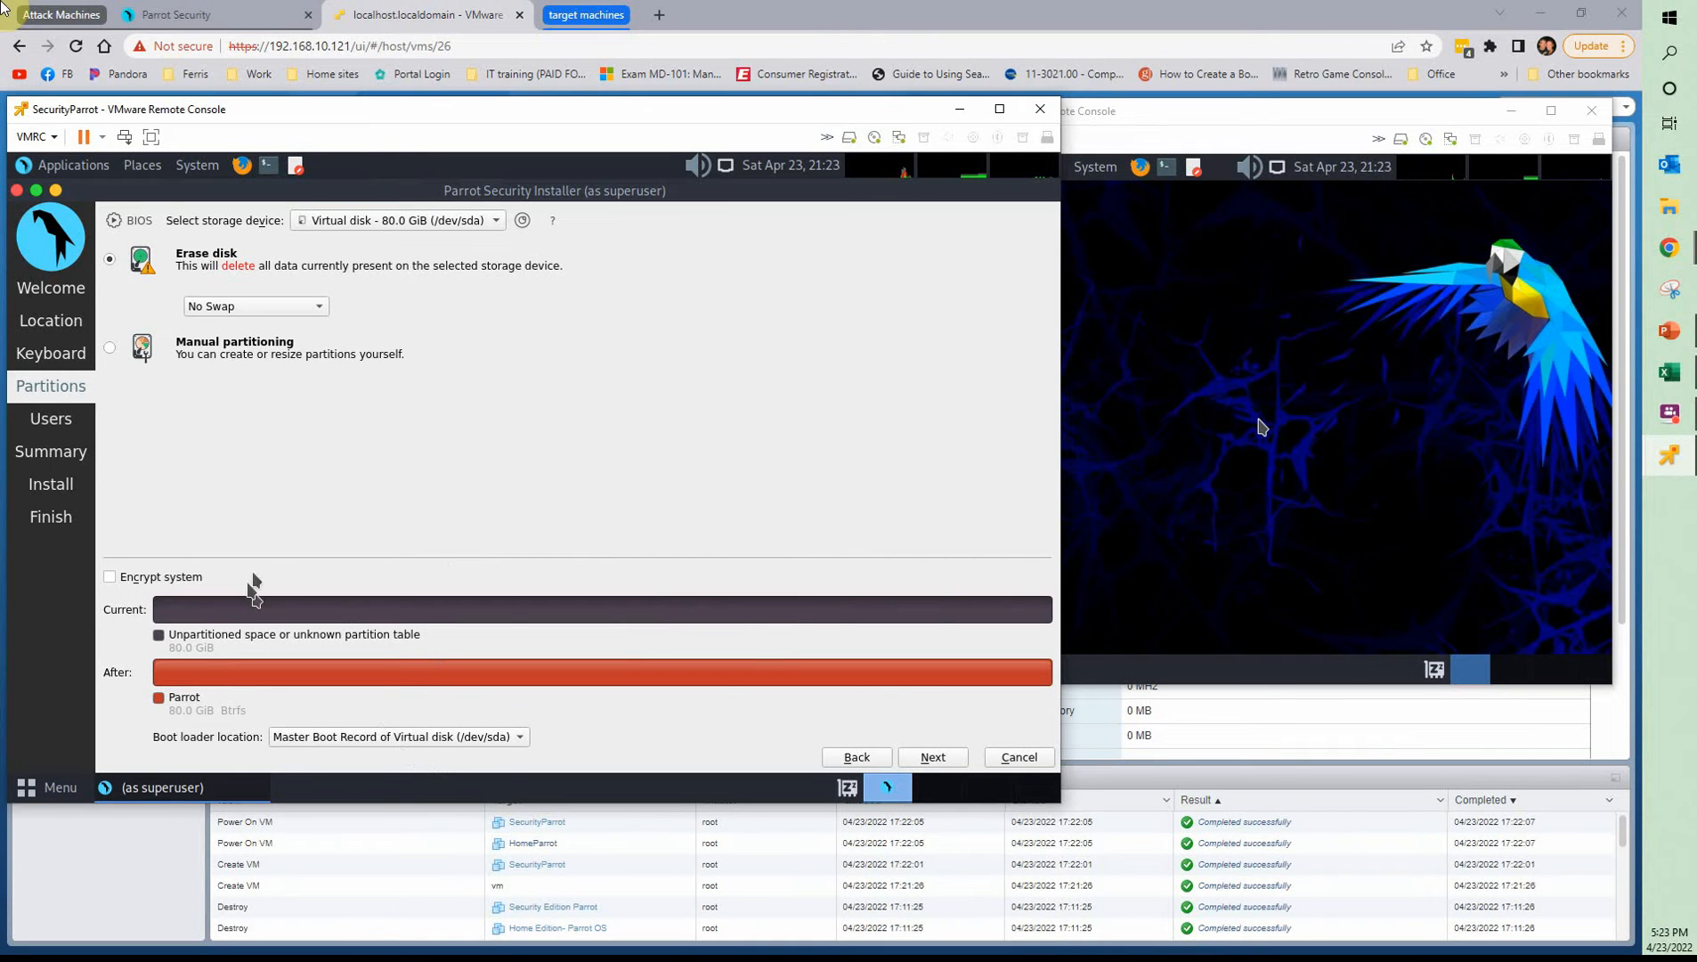
{"action": "left_click", "coordinate": [933, 759]}
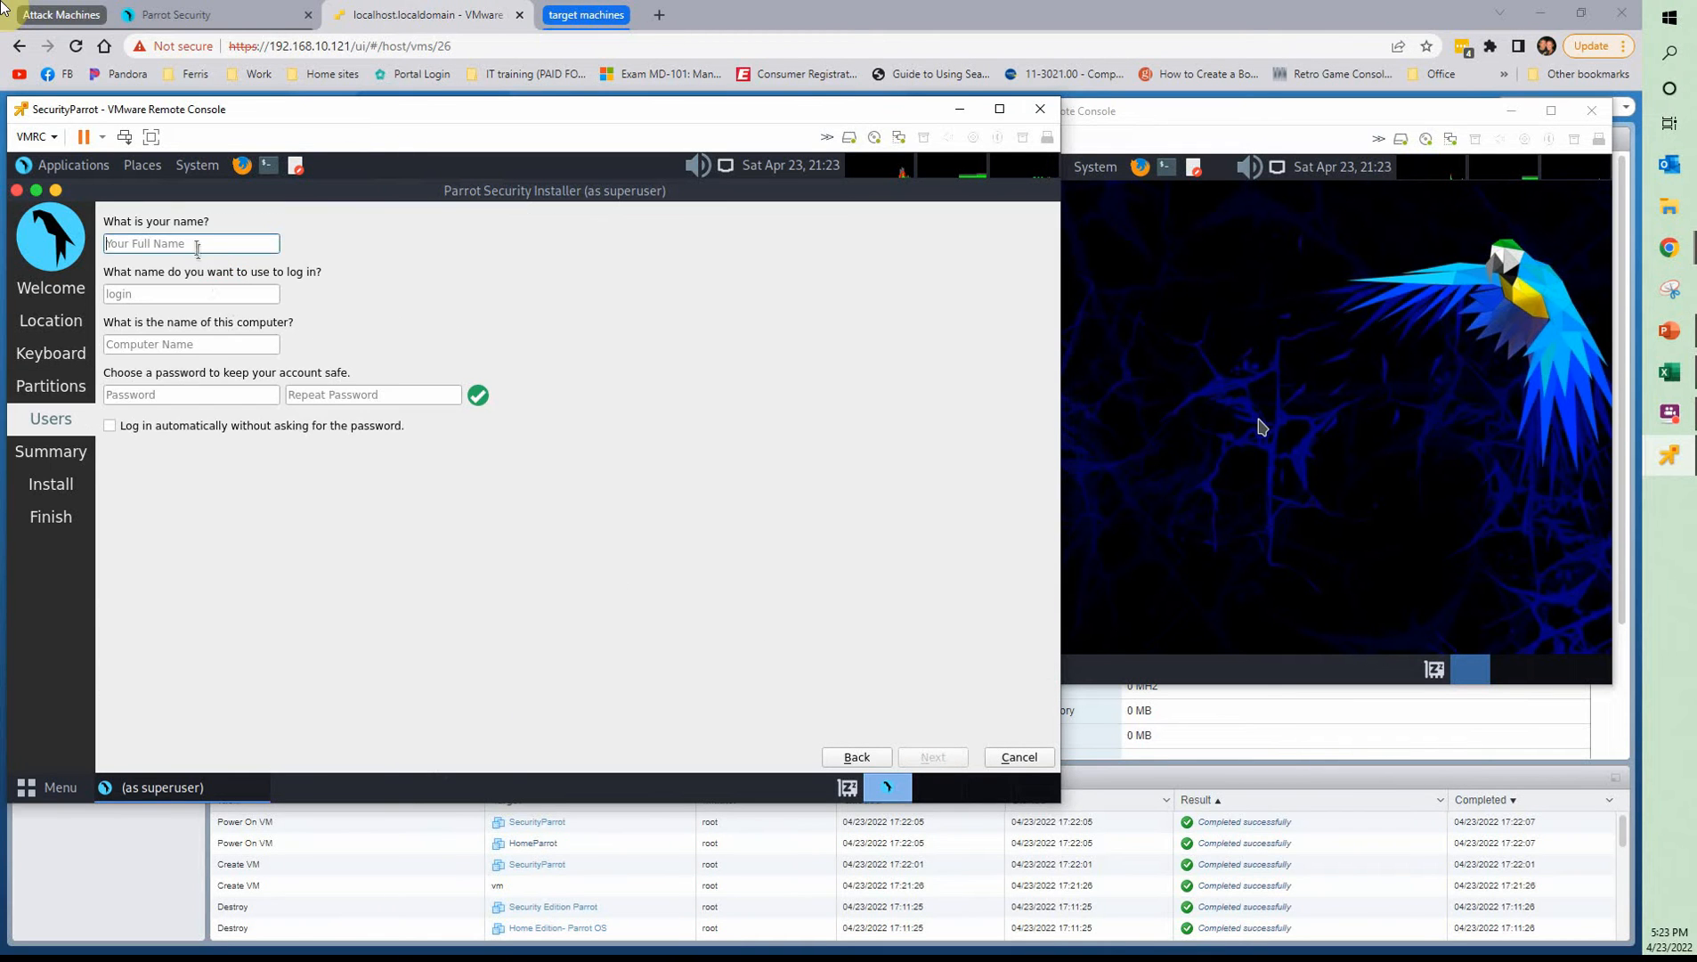
Enter the user's name for SecurityParrot's account and set the computer name to SecurityParrot
{"action": "type", "text": "joe"}
{"action": "key", "text": "Tab"}
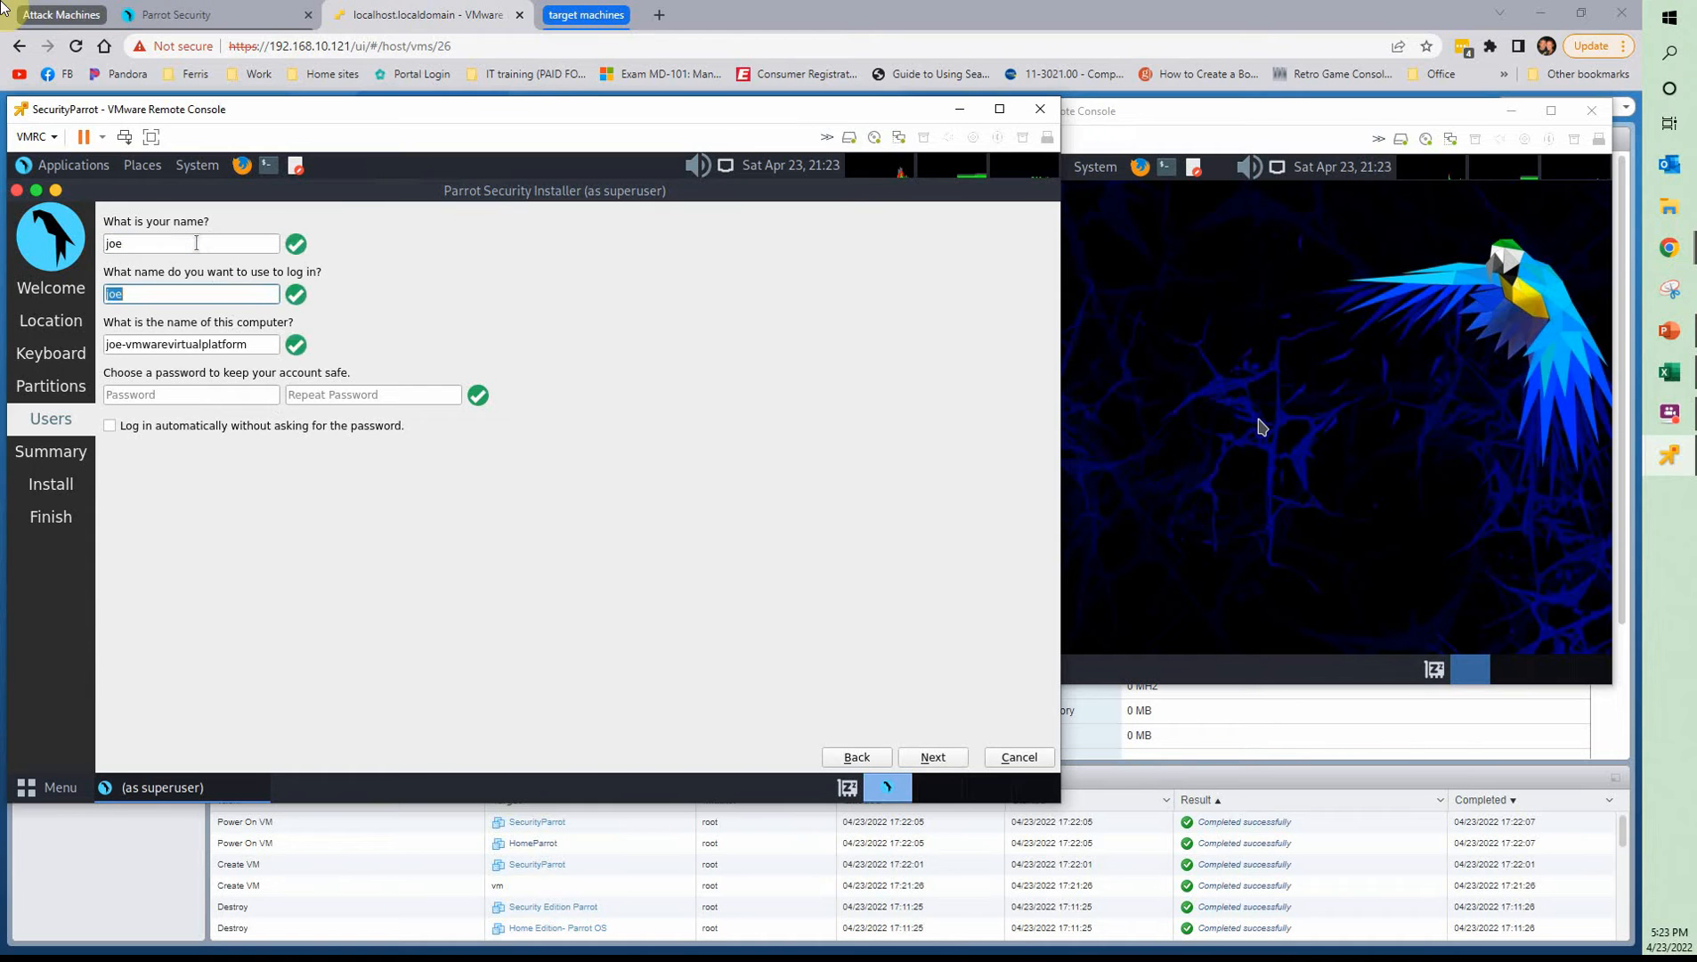
{"action": "key", "text": "Tab"}
{"action": "type", "text": "Se"}
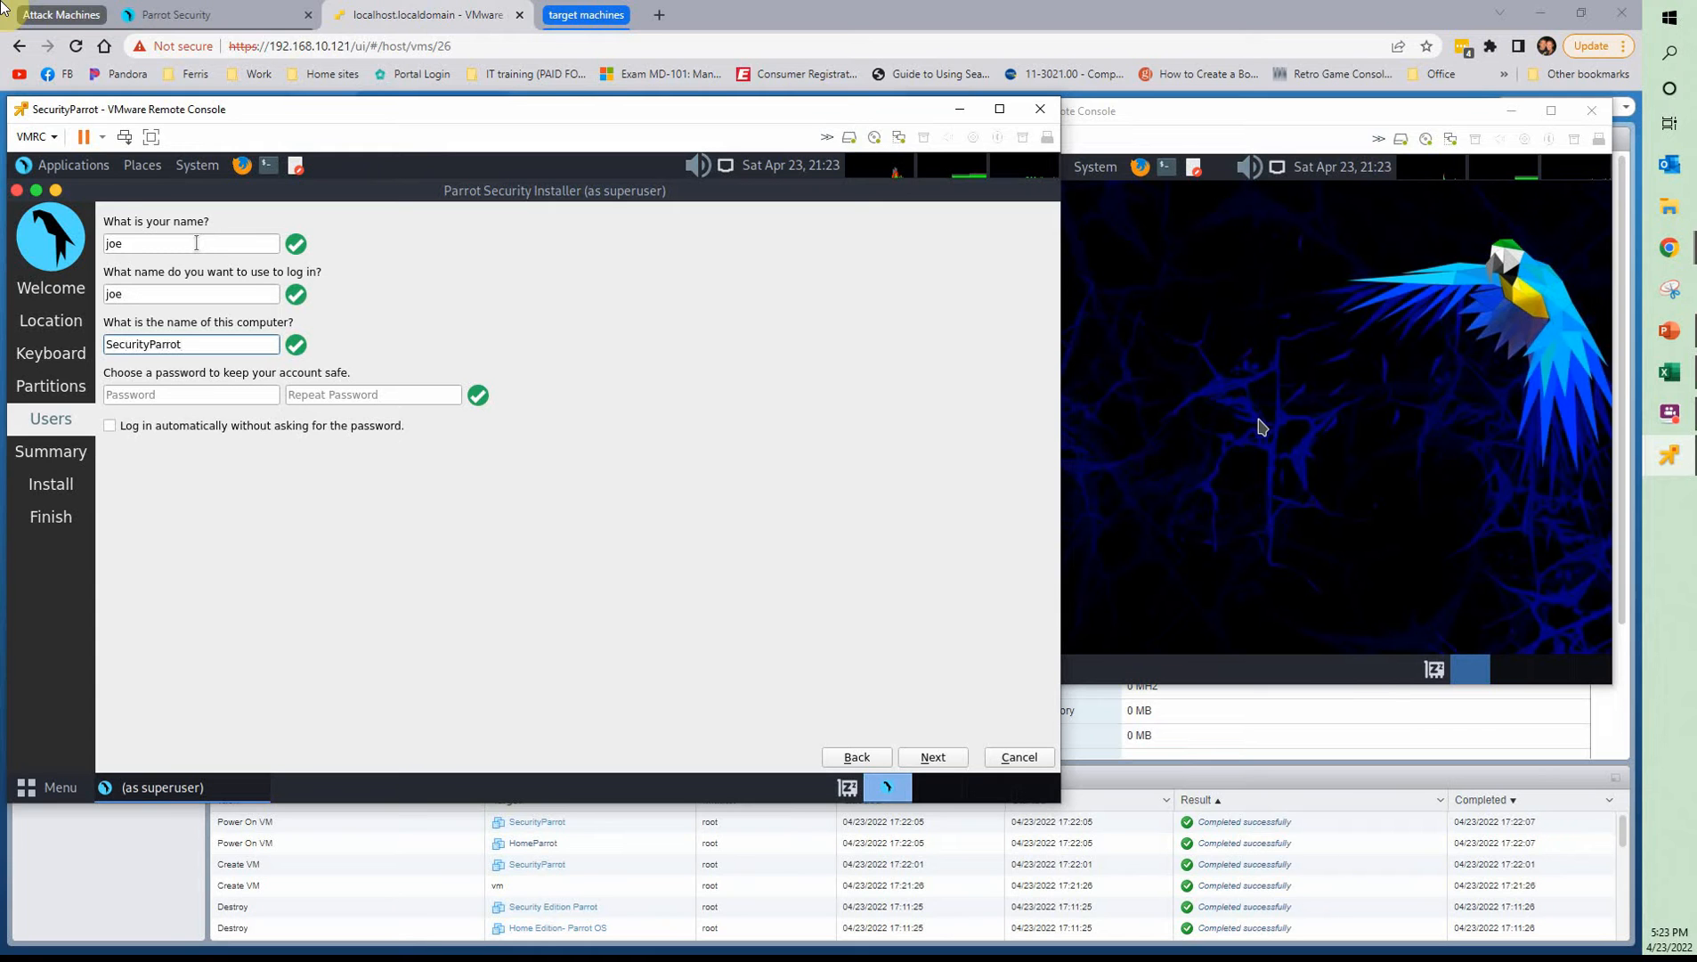
Enter and repeat the account password for the SecurityParrot installation
{"action": "key", "text": "Tab"}
{"action": "type", "text": "•••"}
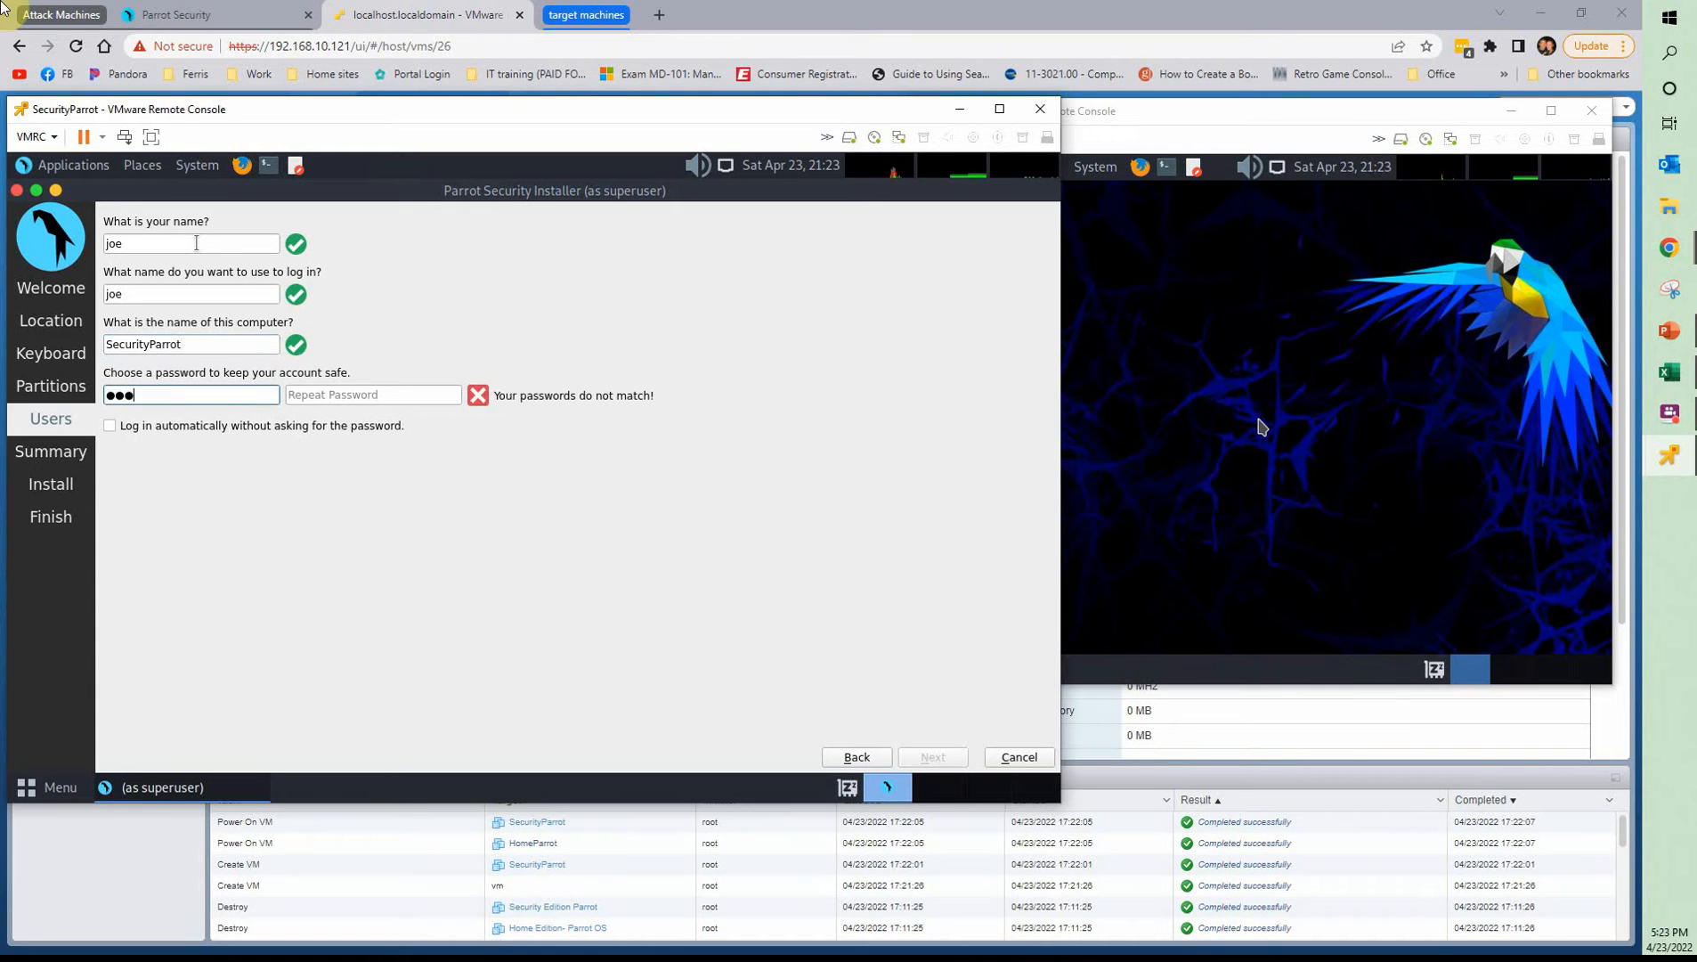
{"action": "type", "text": "•••••••"}
{"action": "key", "text": "Tab"}
{"action": "type", "text": "•••"}
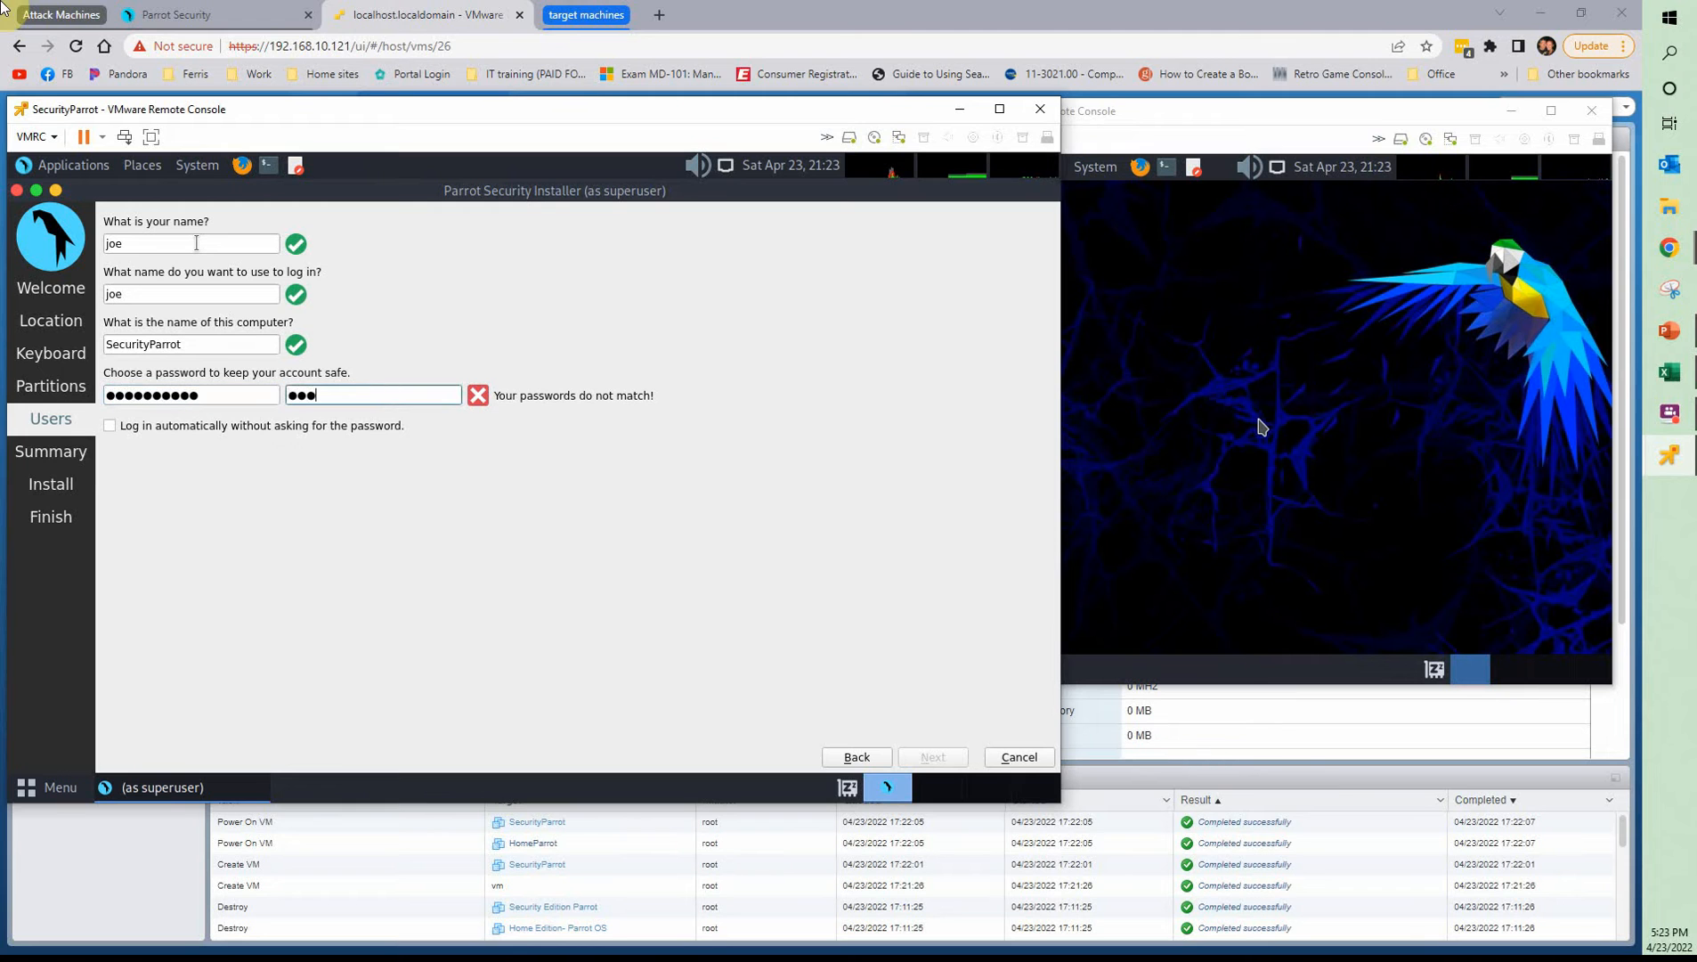
{"action": "type", "text": "•••••••"}
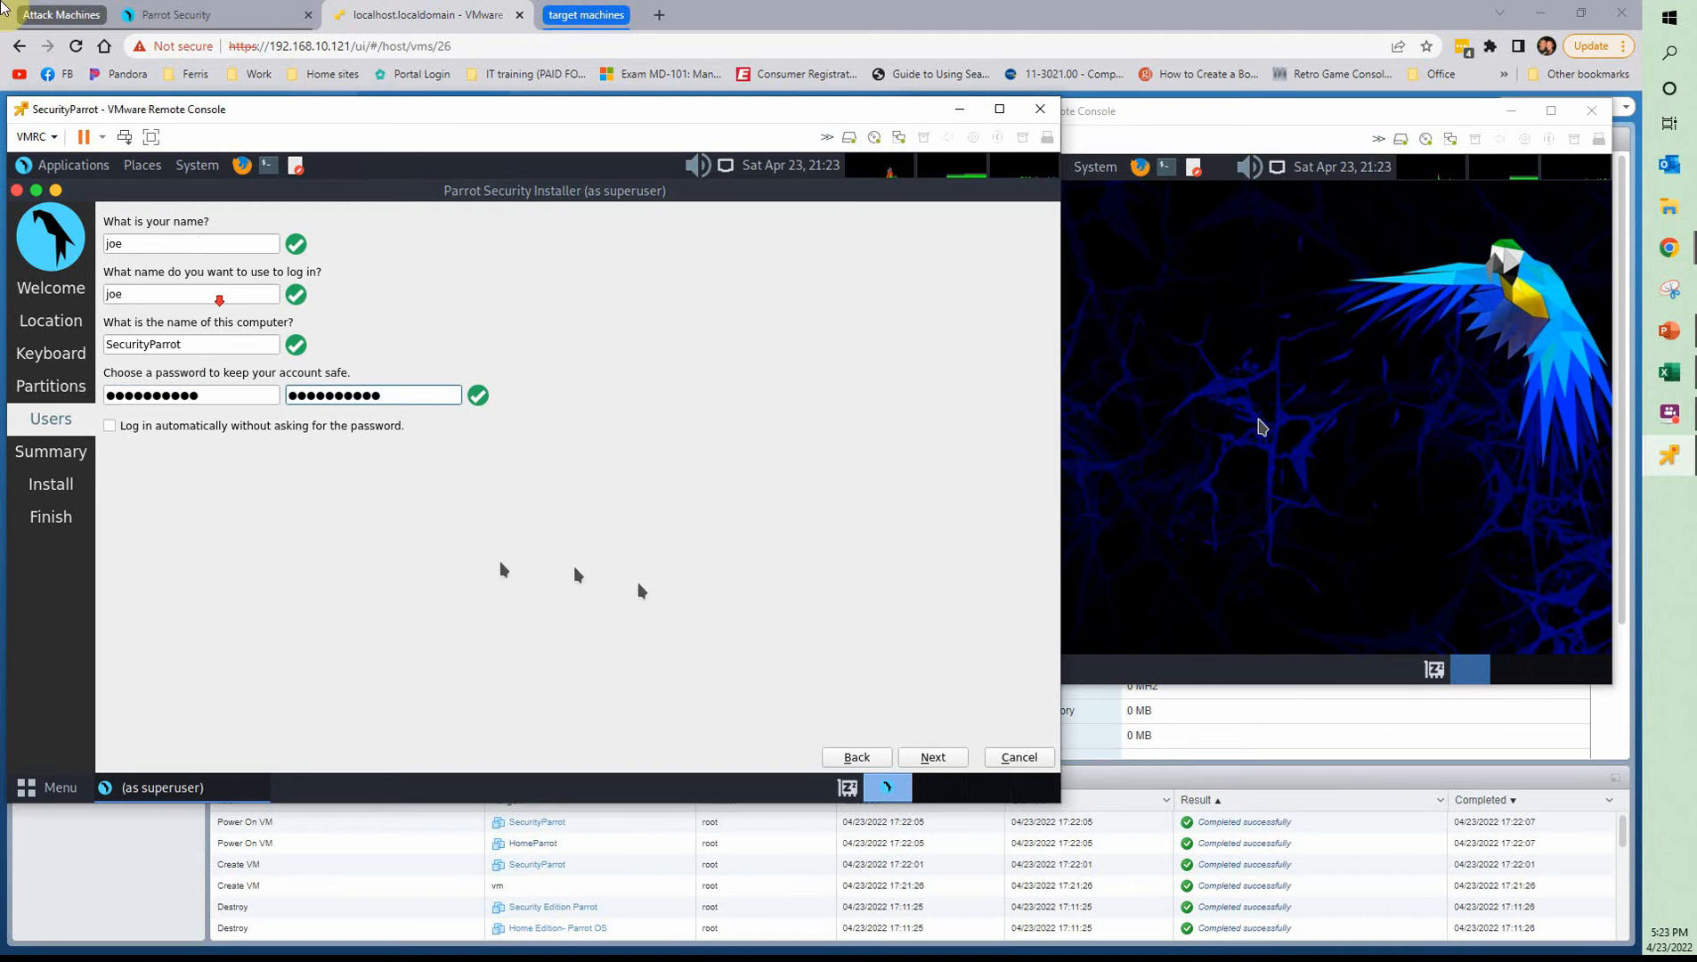
Proceed to SecurityParrot's installation summary and confirm the start of the installation
{"action": "left_click", "coordinate": [933, 757]}
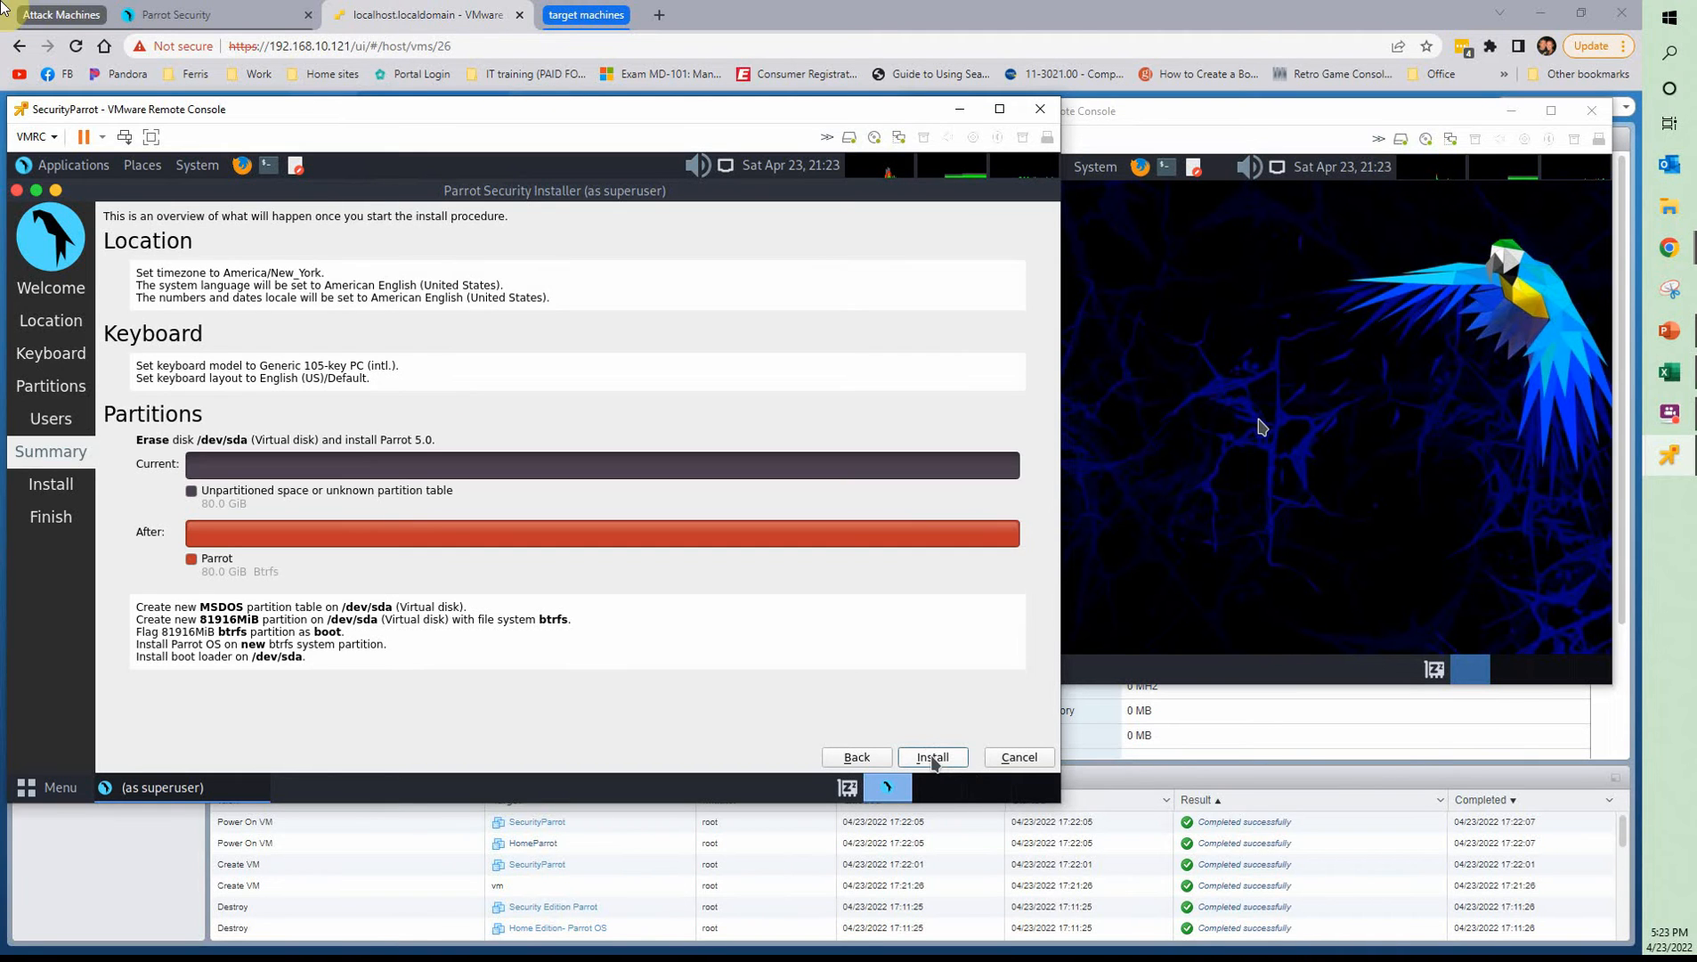
{"action": "left_click", "coordinate": [932, 757]}
{"action": "left_click", "coordinate": [617, 479]}
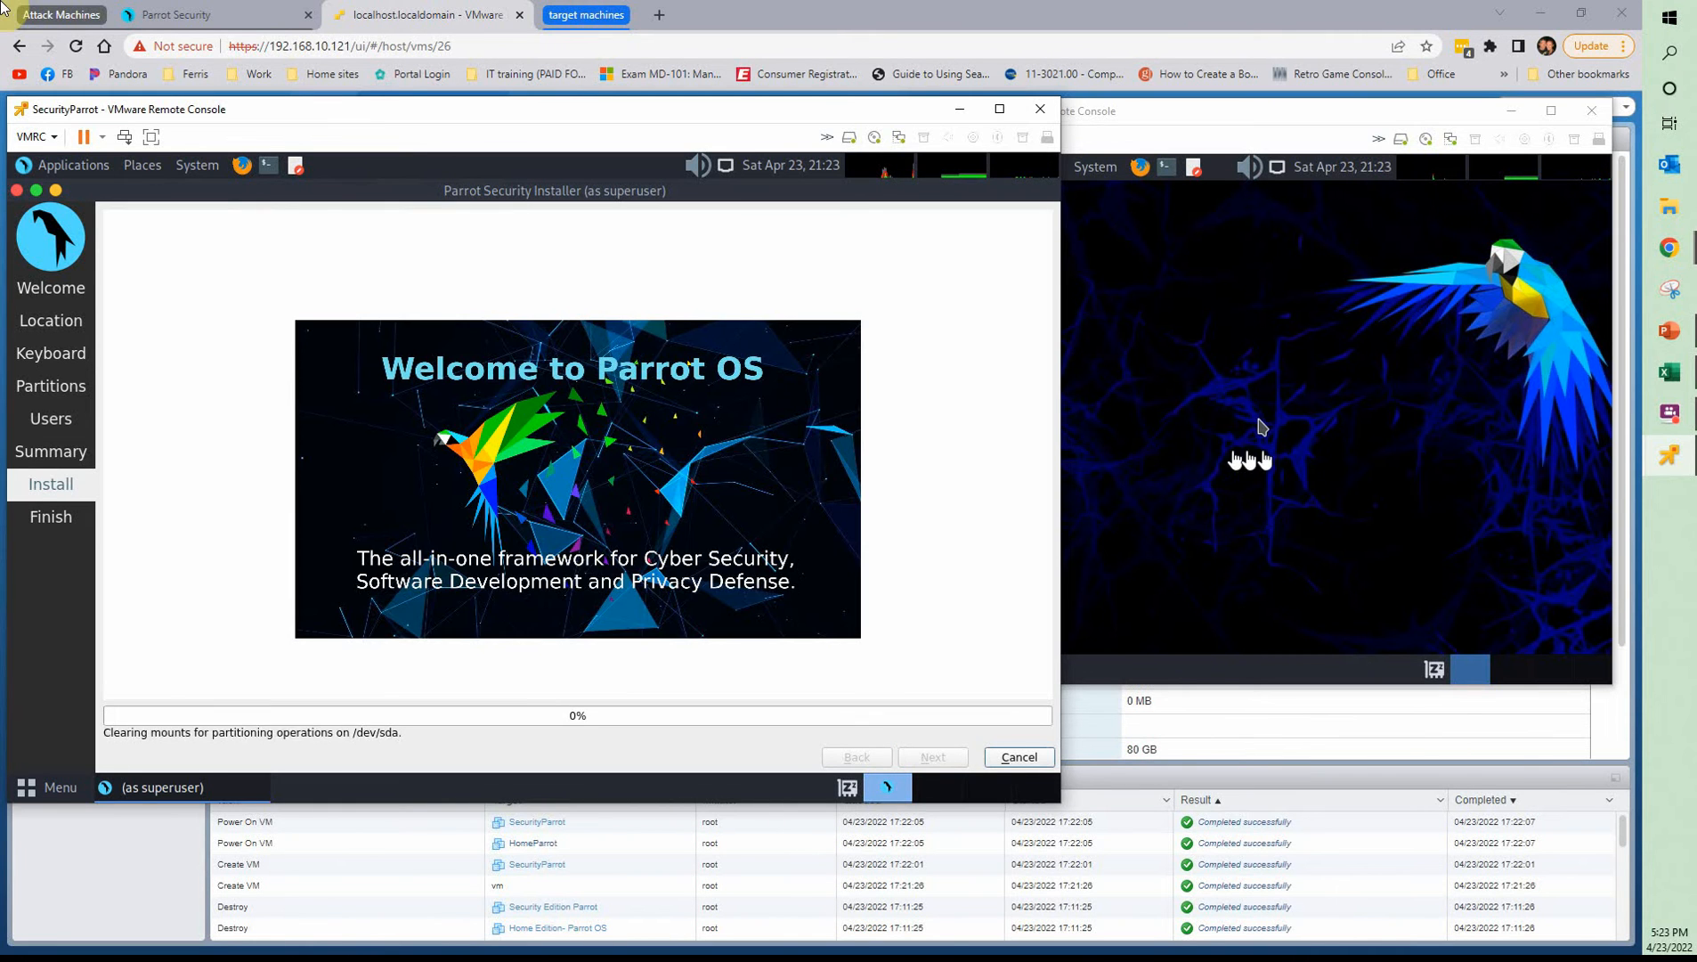
Start the Parrot installer in HomeParrot, then move and enlarge its console window so the whole installer fits
{"action": "left_click", "coordinate": [1251, 456]}
{"action": "double_click", "coordinate": [985, 402]}
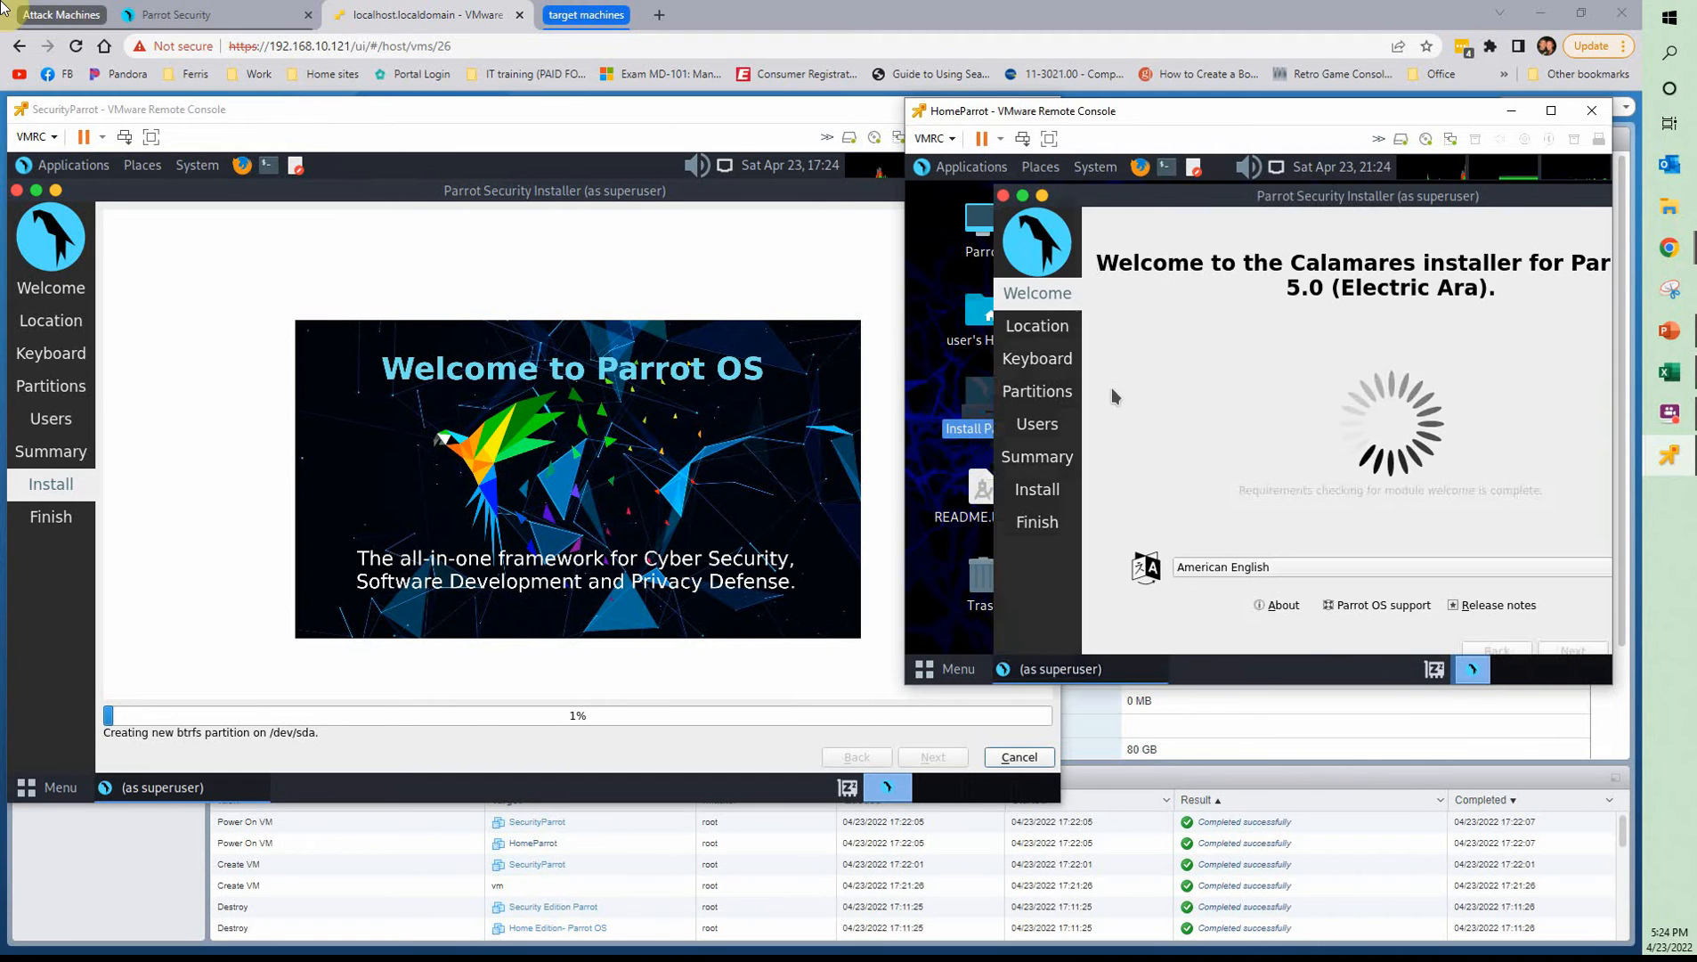
{"action": "left_click_drag", "start_coordinate": [1135, 120], "coordinate": [1005, 108]}
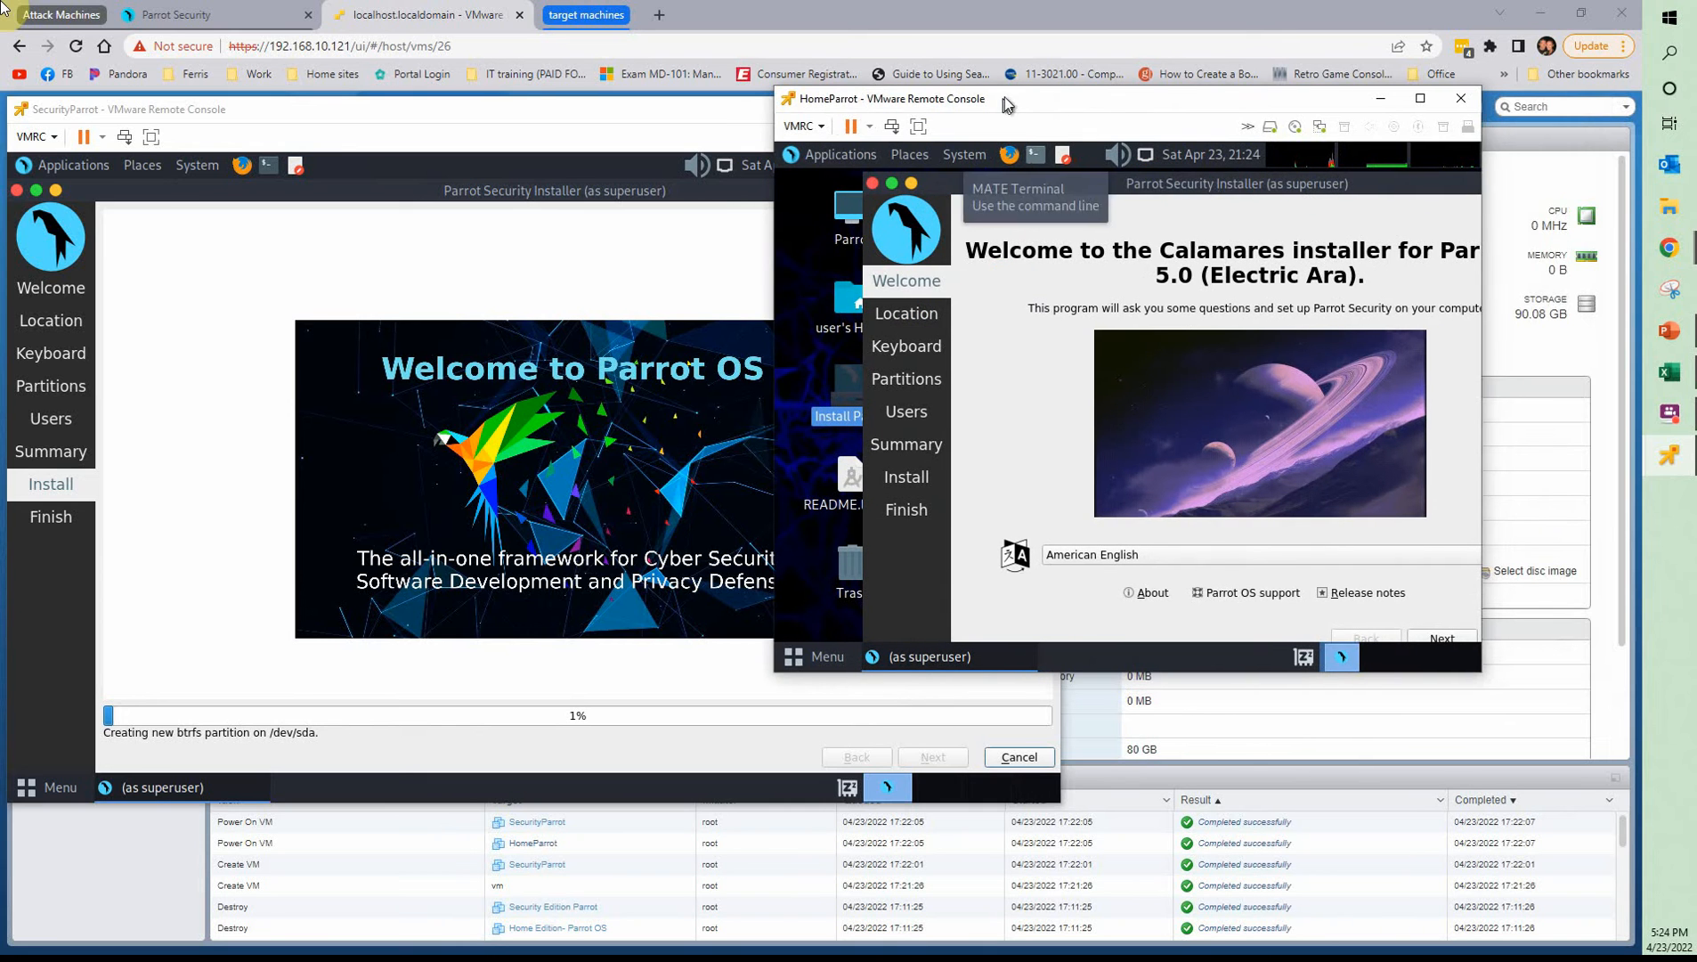
{"action": "left_click_drag", "start_coordinate": [1485, 674], "coordinate": [1608, 837]}
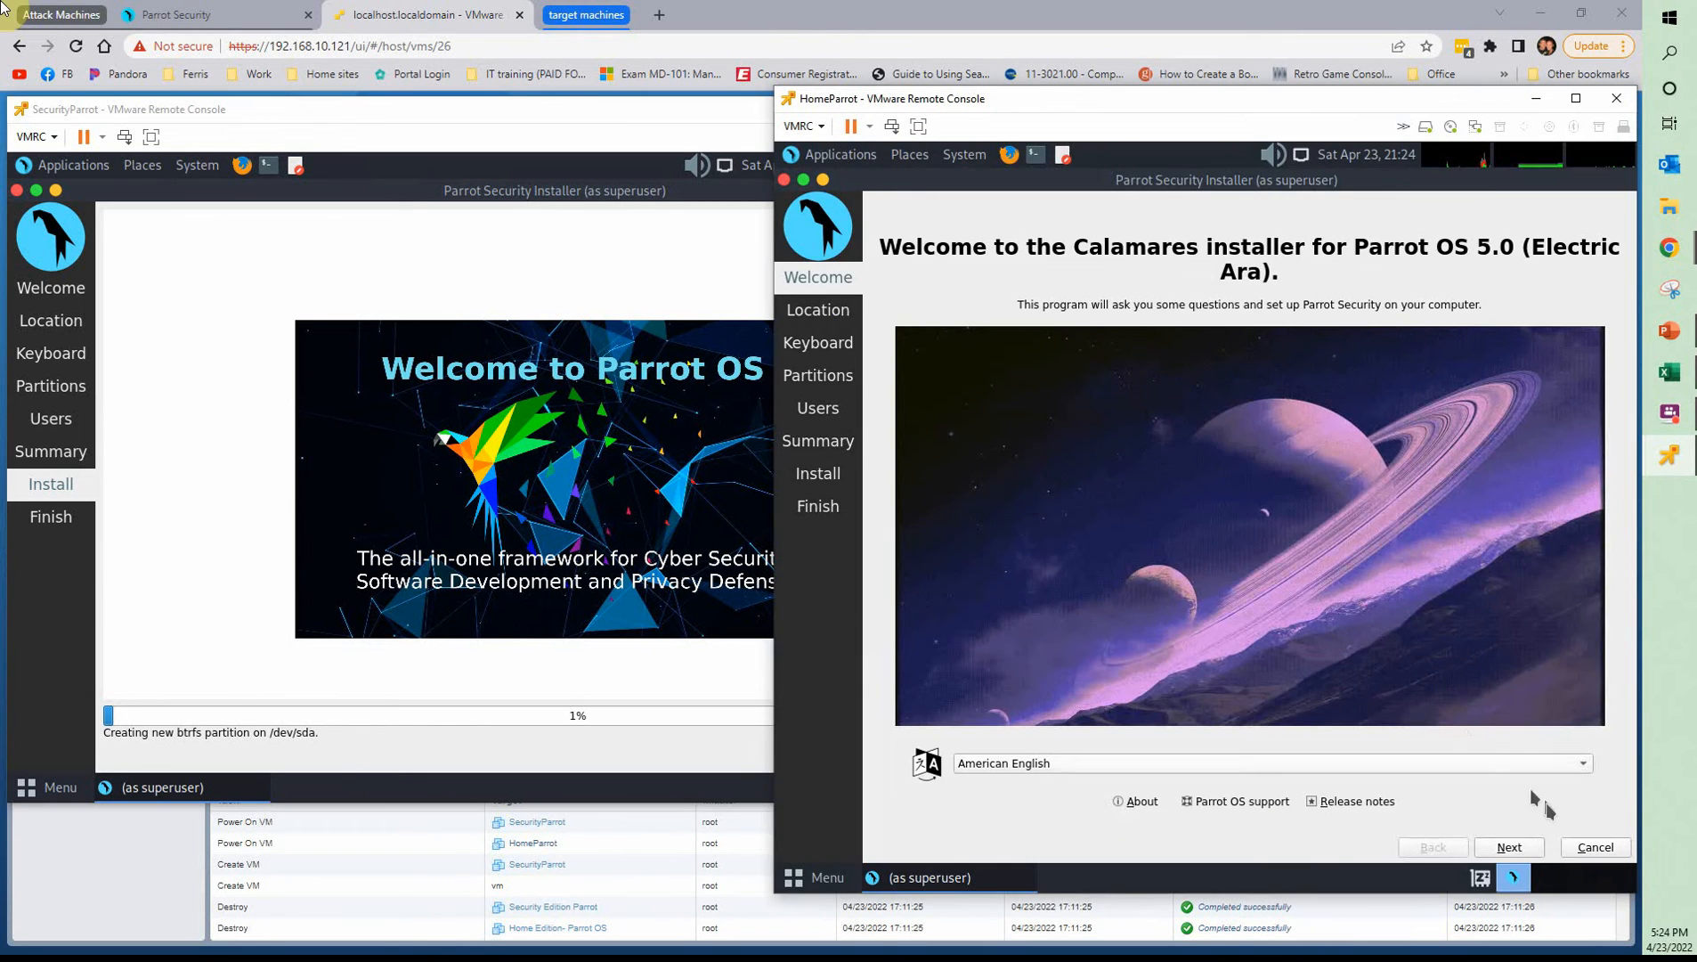
Accept HomeParrot's default language, location and keyboard settings, and choose Erase disk with No Swap for the 60 GiB disk
{"action": "left_click", "coordinate": [1510, 846]}
{"action": "left_click", "coordinate": [1515, 847]}
{"action": "left_click", "coordinate": [1517, 846]}
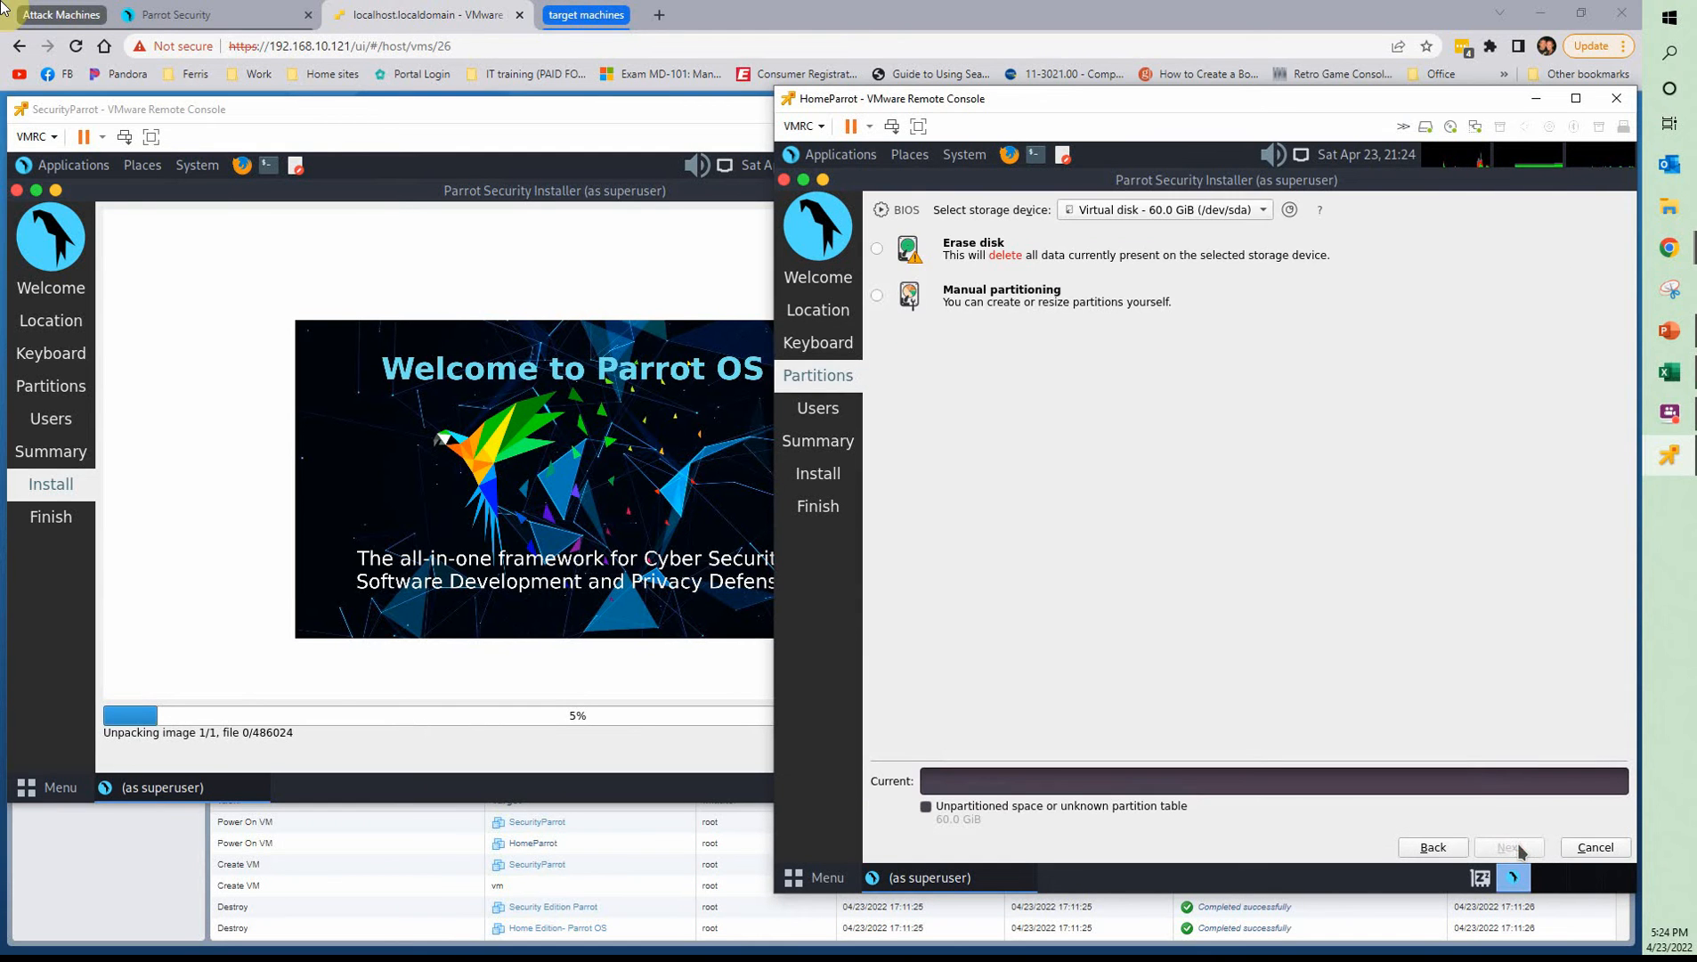
{"action": "left_click", "coordinate": [884, 250]}
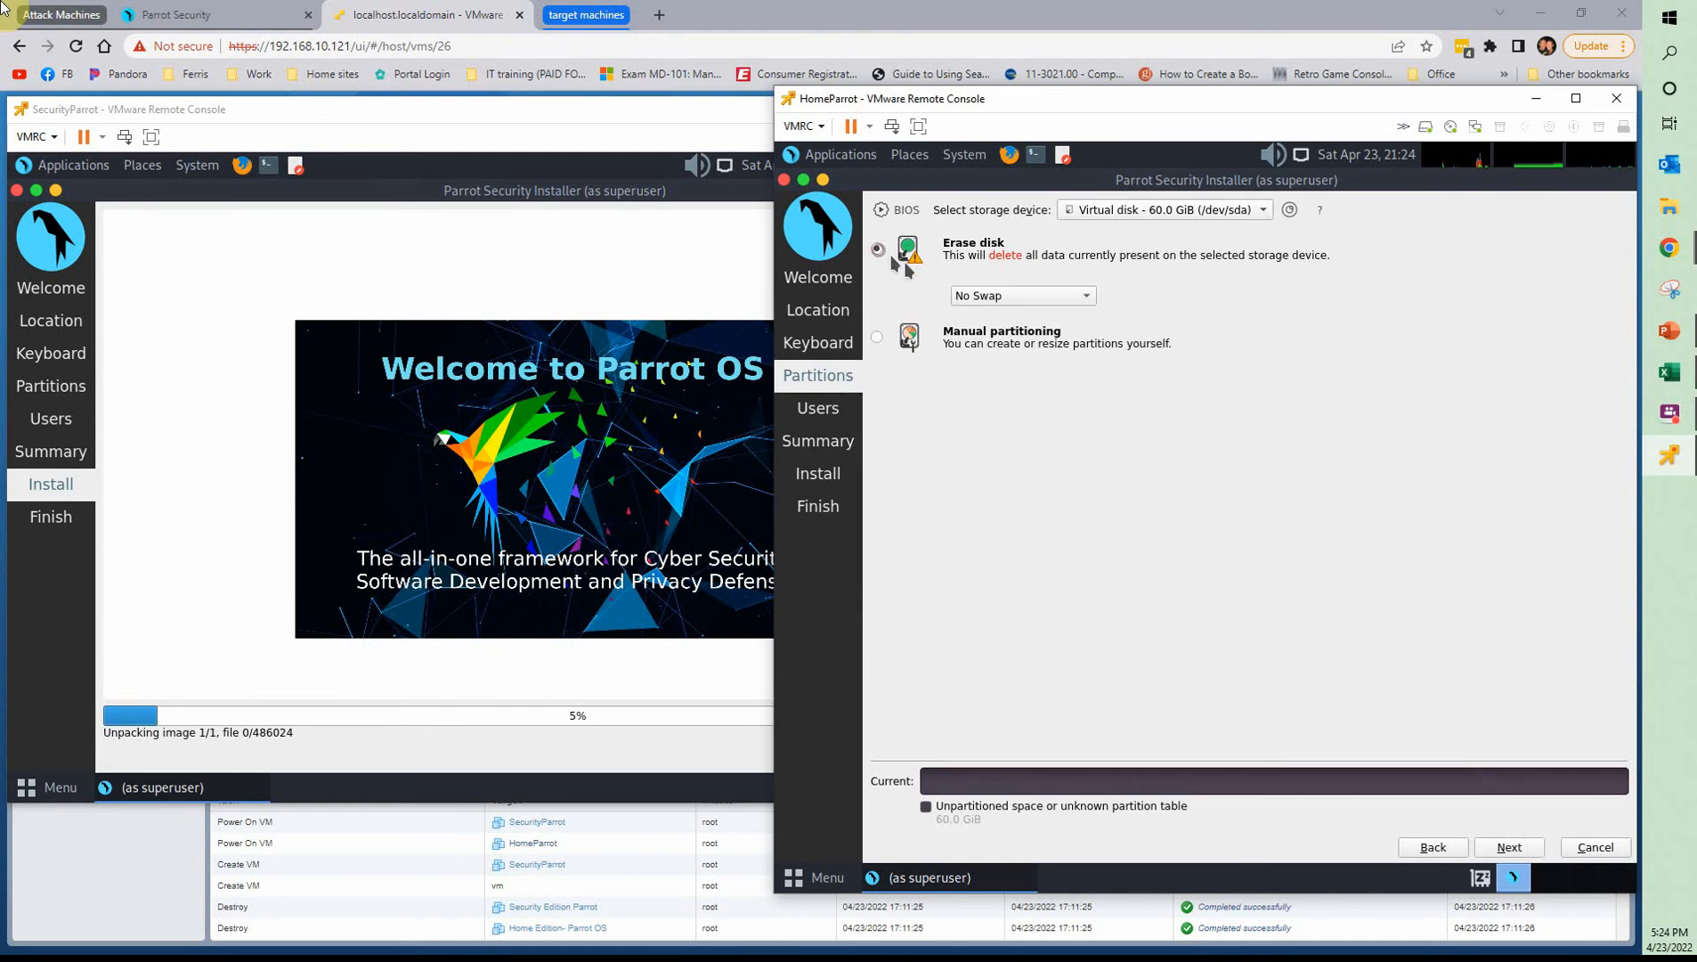
{"action": "left_click", "coordinate": [1482, 846]}
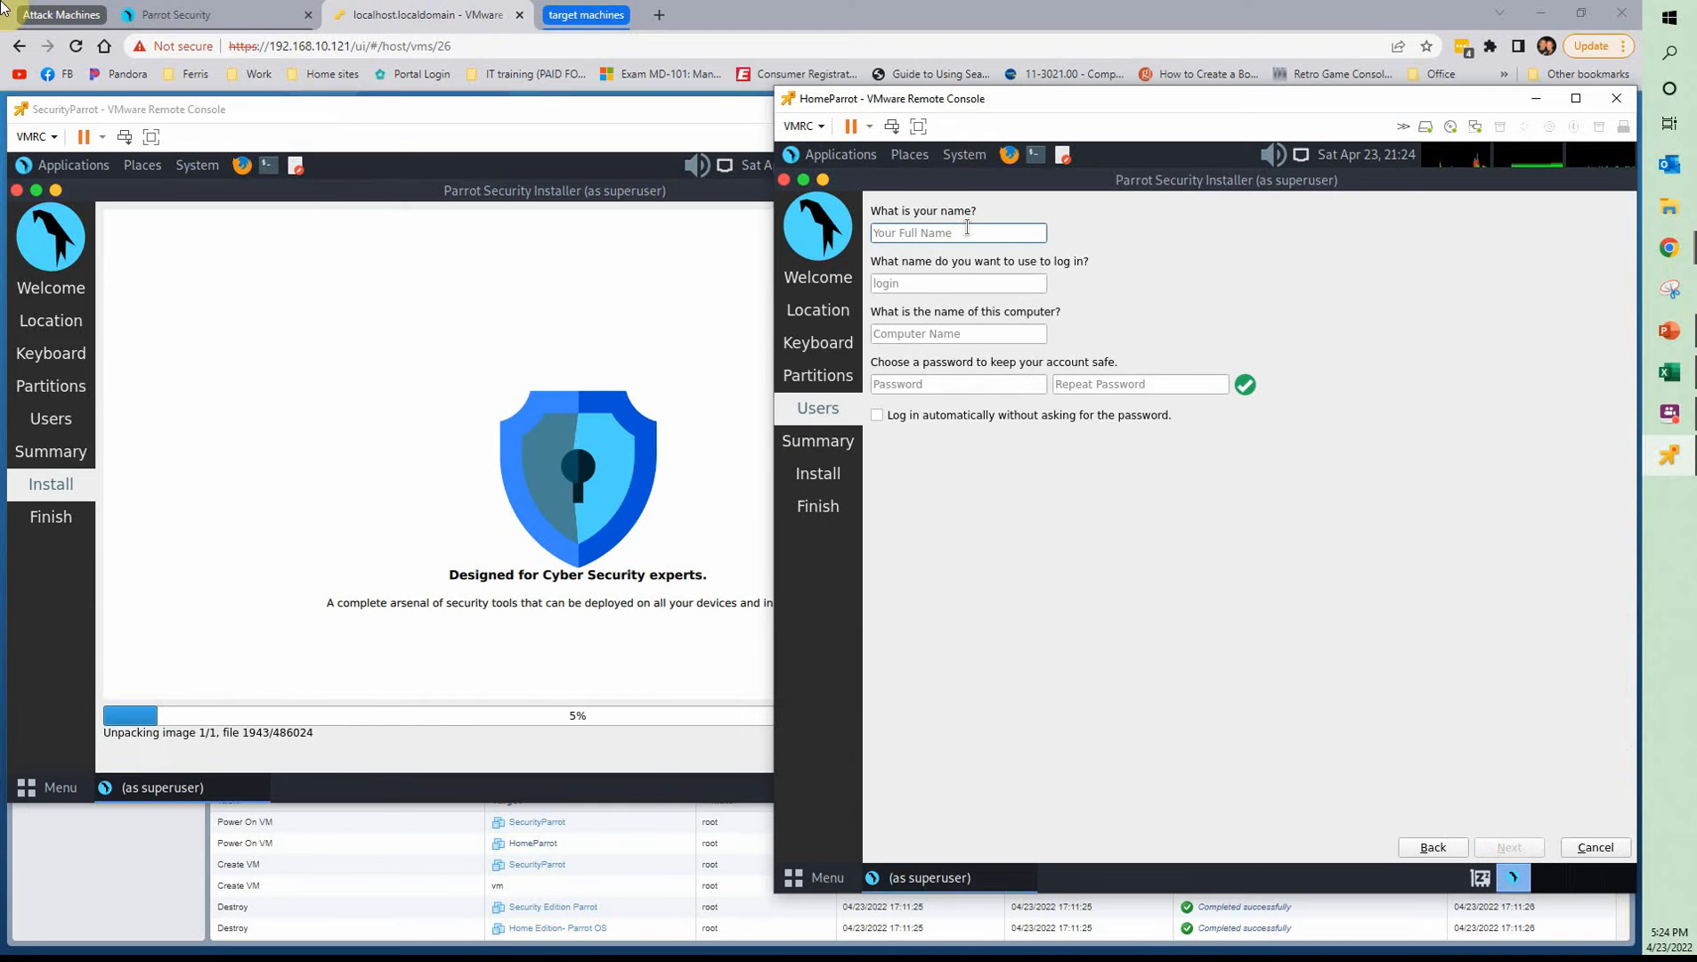
Enter the user's name for HomeParrot's account and set the computer name to HomeParrot
{"action": "type", "text": "joe"}
{"action": "key", "text": "Tab"}
{"action": "key", "text": "Tab"}
{"action": "key", "text": "BackSpace"}
{"action": "type", "text": "H"}
{"action": "key", "text": "BackSpace"}
{"action": "type", "text": "Hom"}
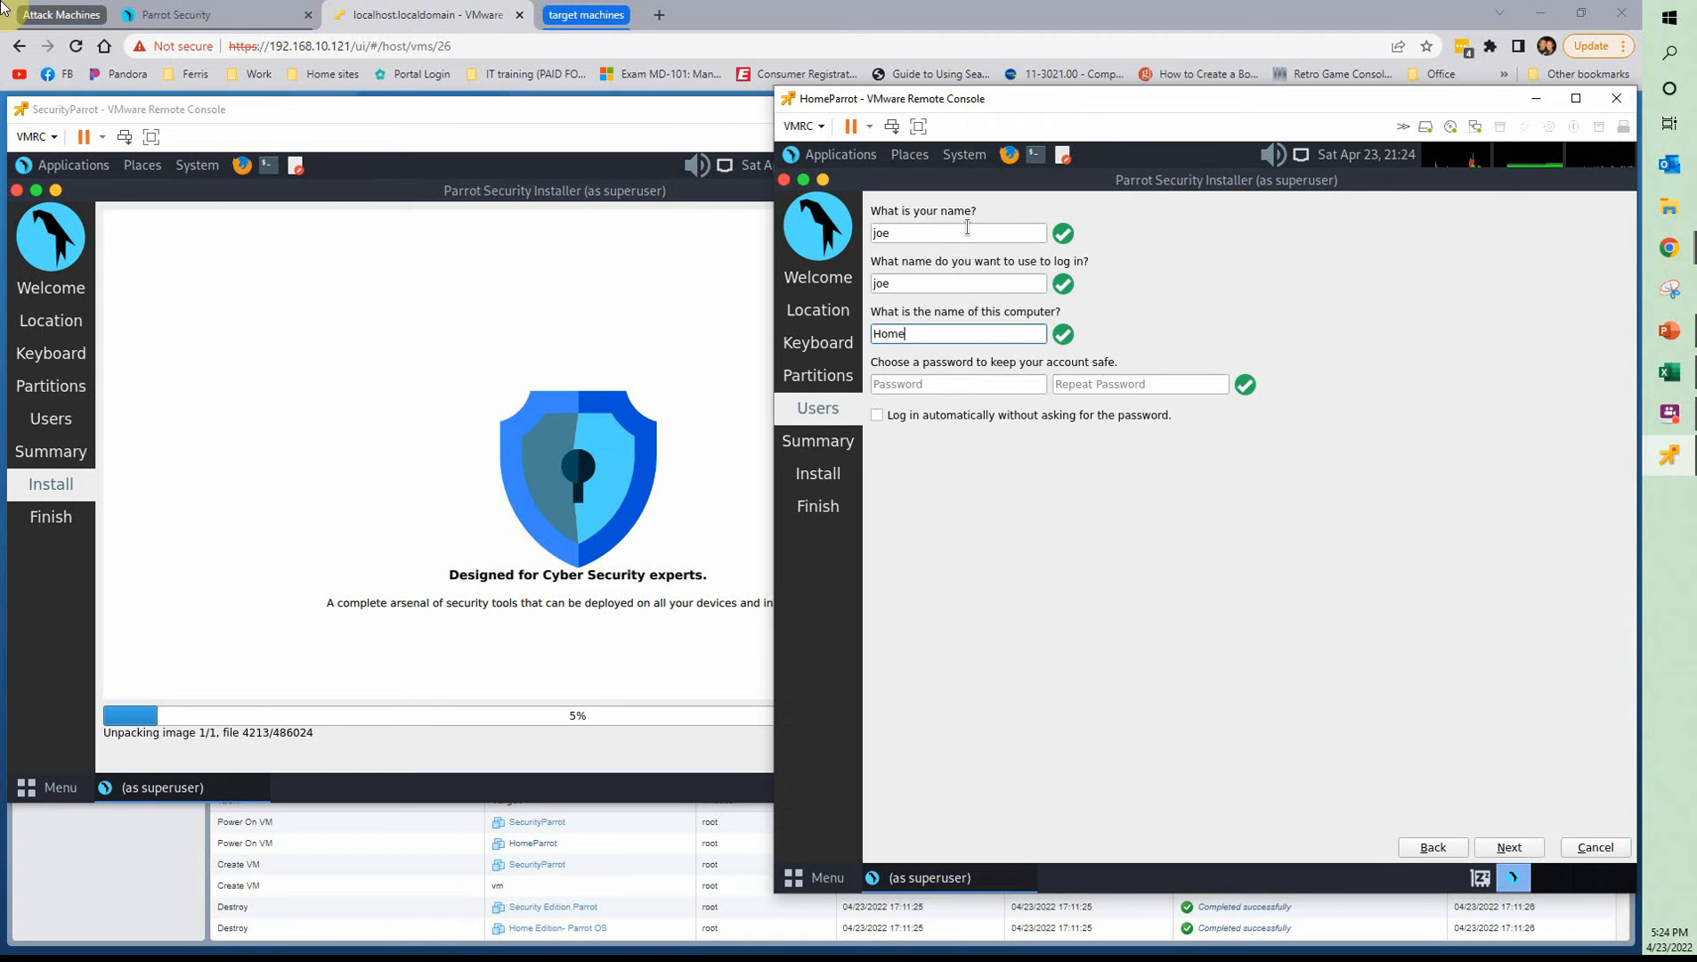
{"action": "type", "text": "e"}
{"action": "key", "text": "BackSpace"}
{"action": "type", "text": "Parrot"}
Enter and repeat the account password for the HomeParrot installation
{"action": "key", "text": "Tab"}
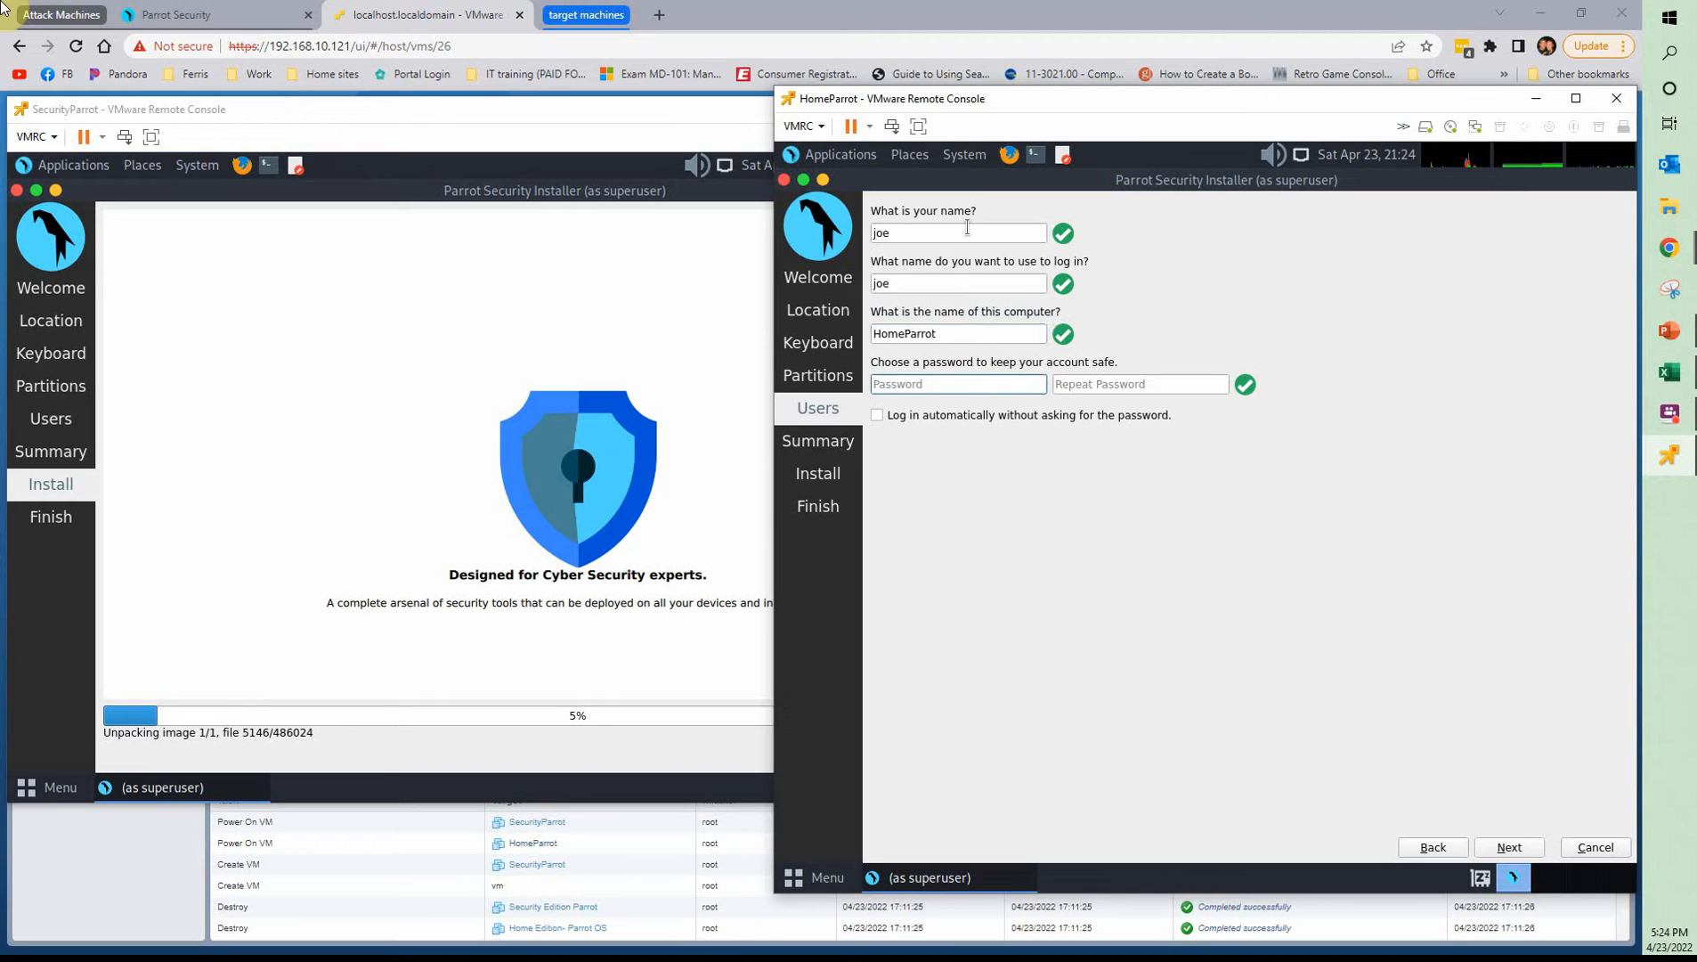
{"action": "key", "text": "Tab"}
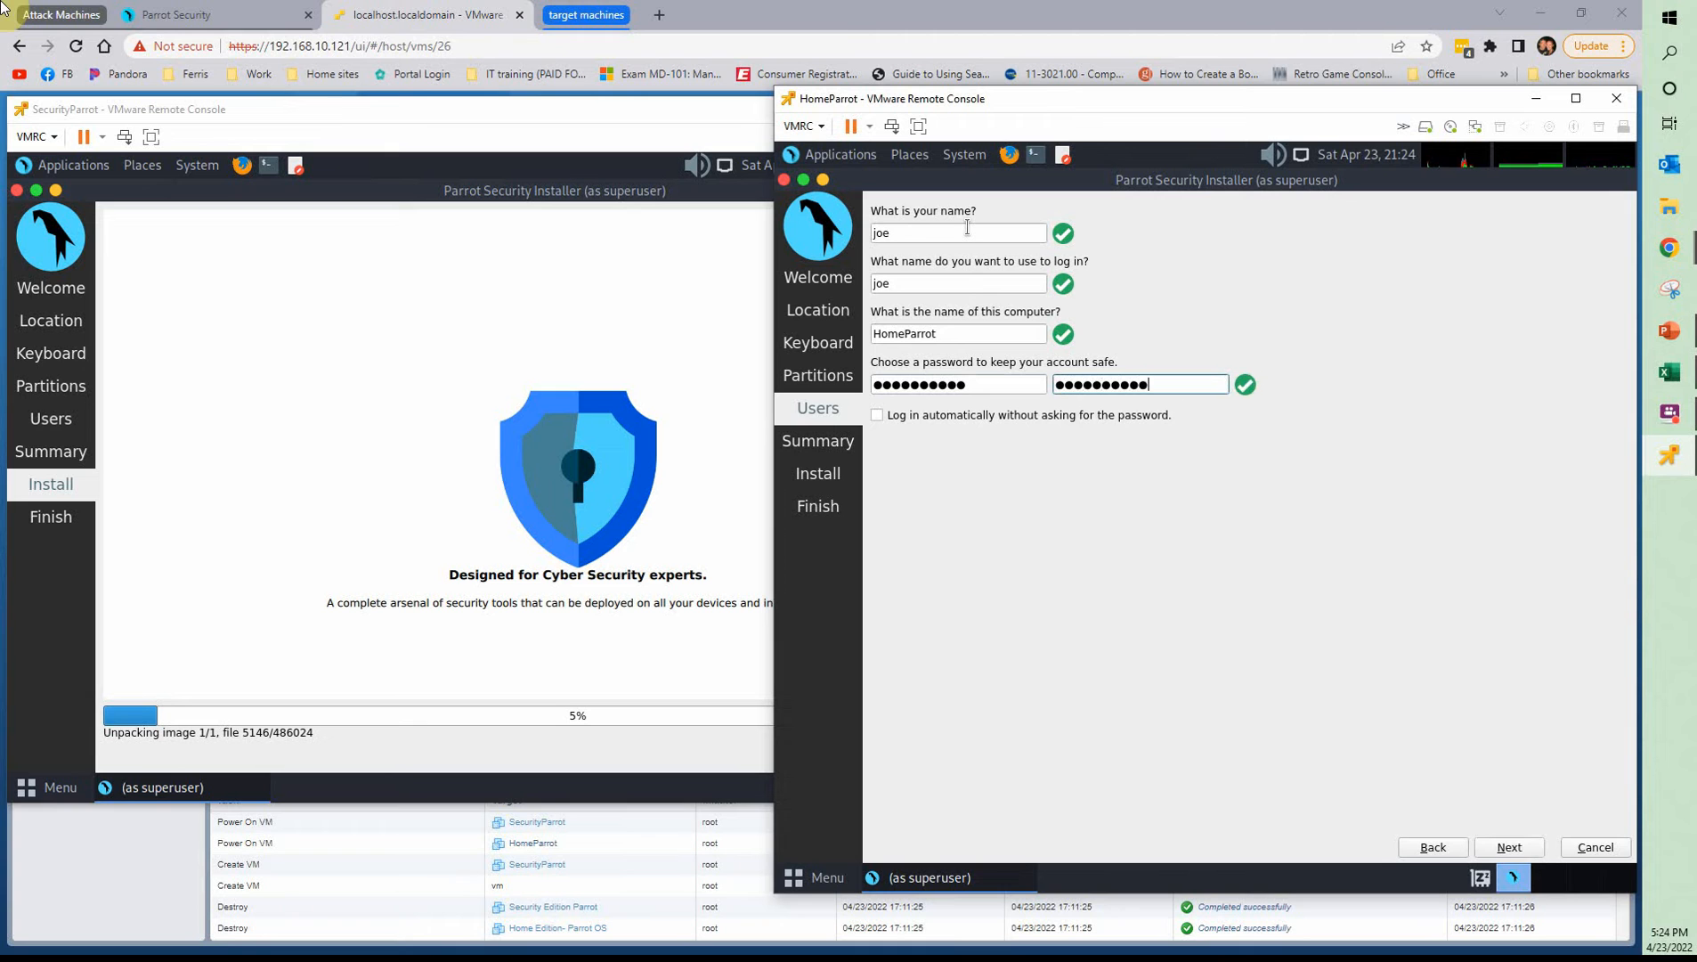
Proceed to HomeParrot's installation summary and confirm the start of the installation
{"action": "left_click", "coordinate": [1503, 846]}
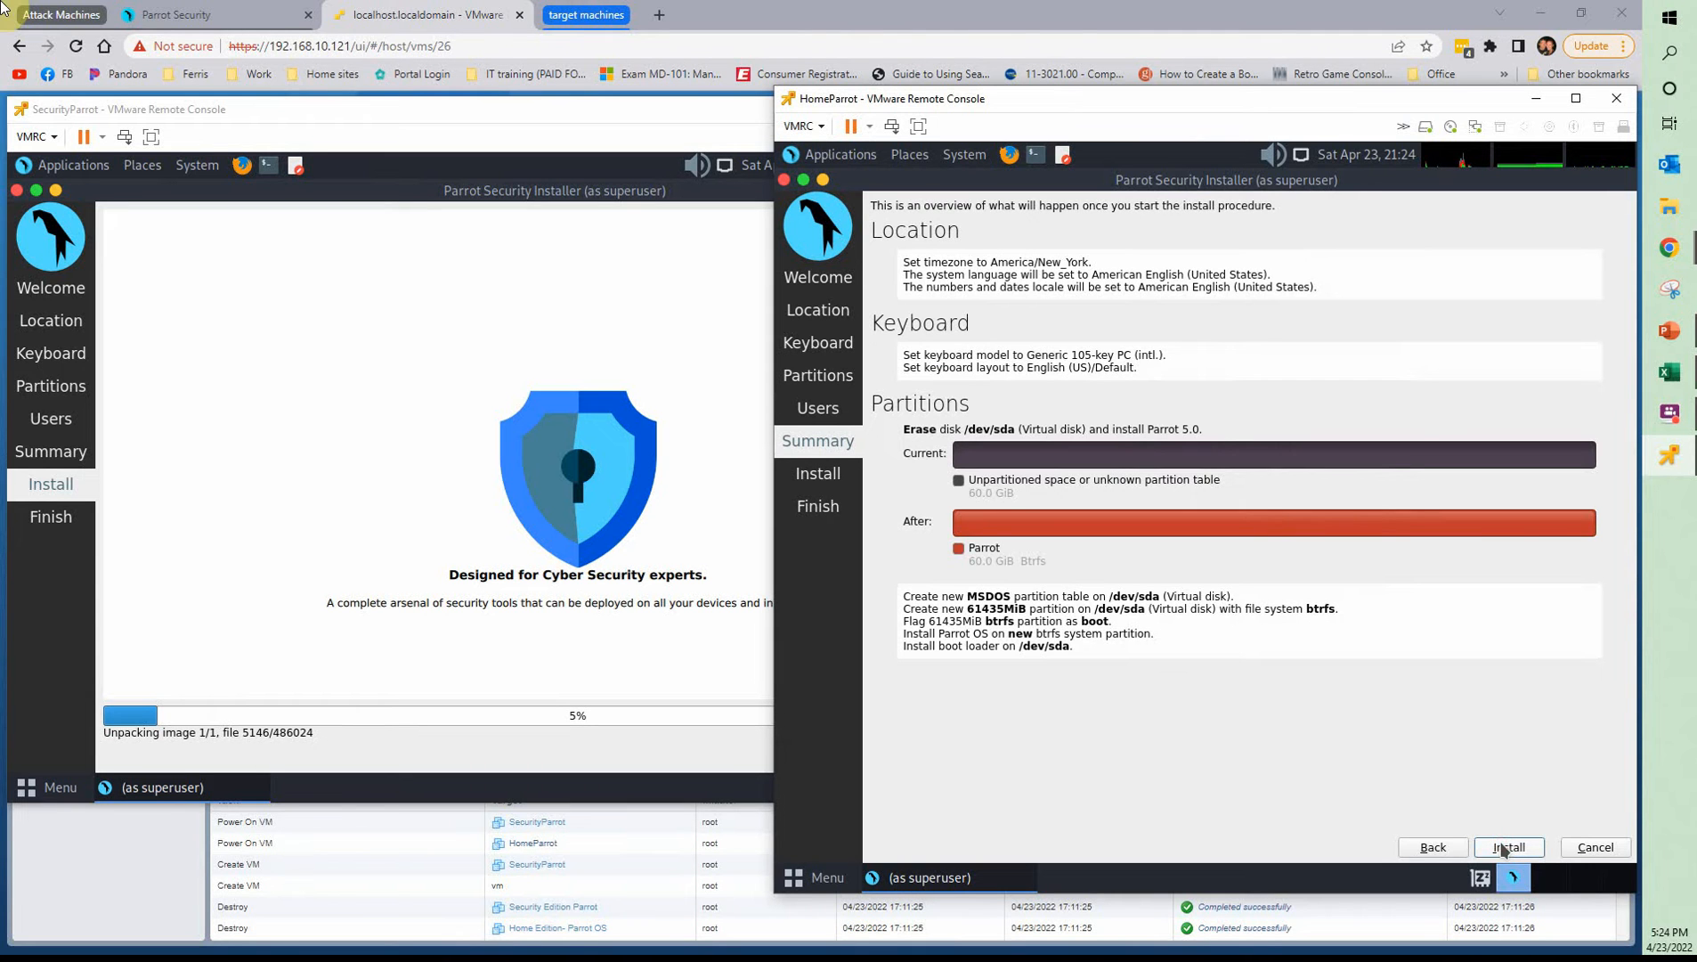
{"action": "left_click", "coordinate": [1506, 846]}
{"action": "left_click", "coordinate": [1282, 627]}
{"action": "left_click", "coordinate": [362, 110]}
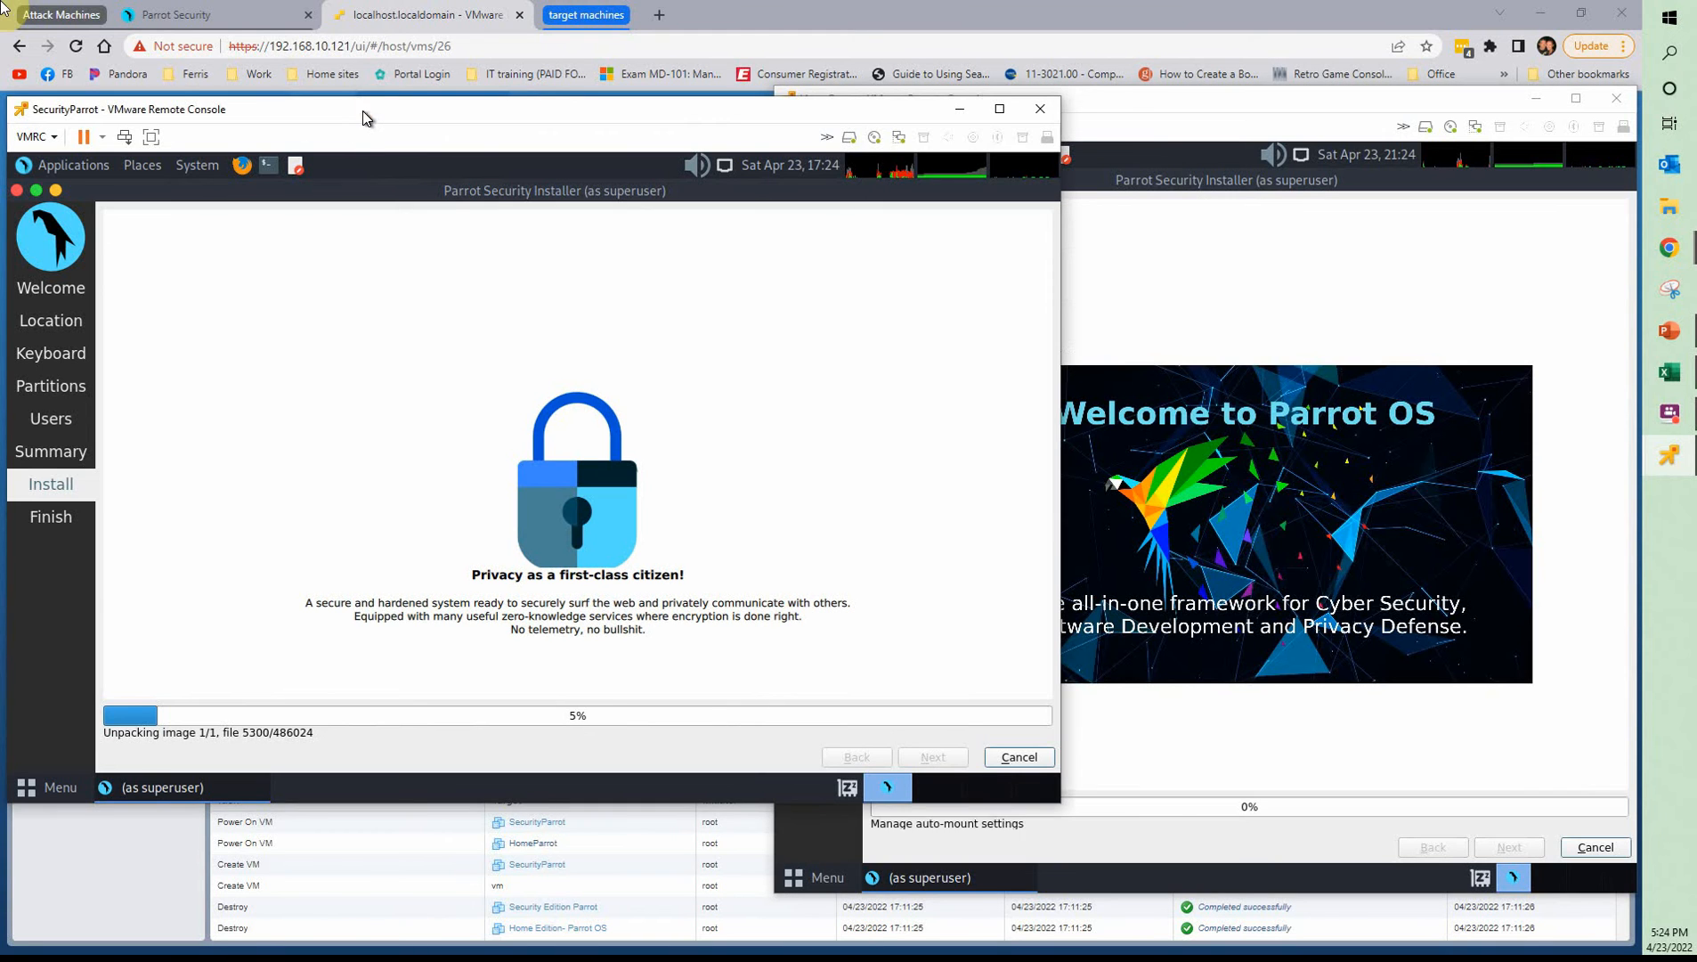
{"action": "left_click", "coordinate": [1133, 105]}
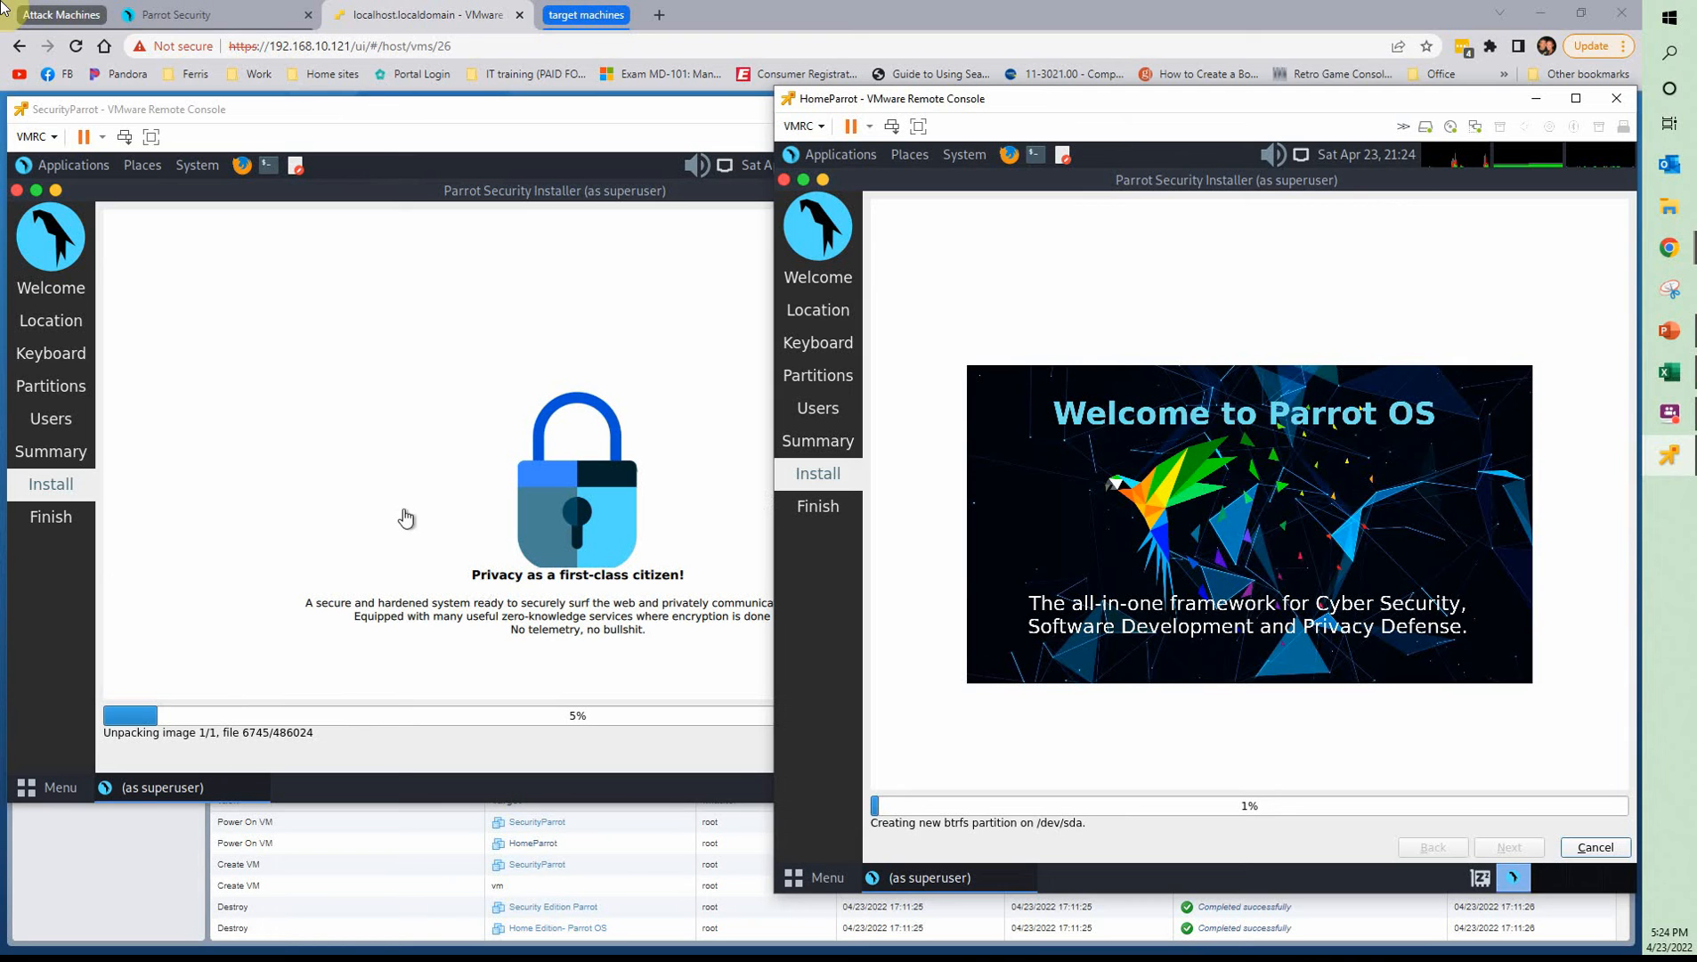
{"action": "key", "text": "alt+Tab"}
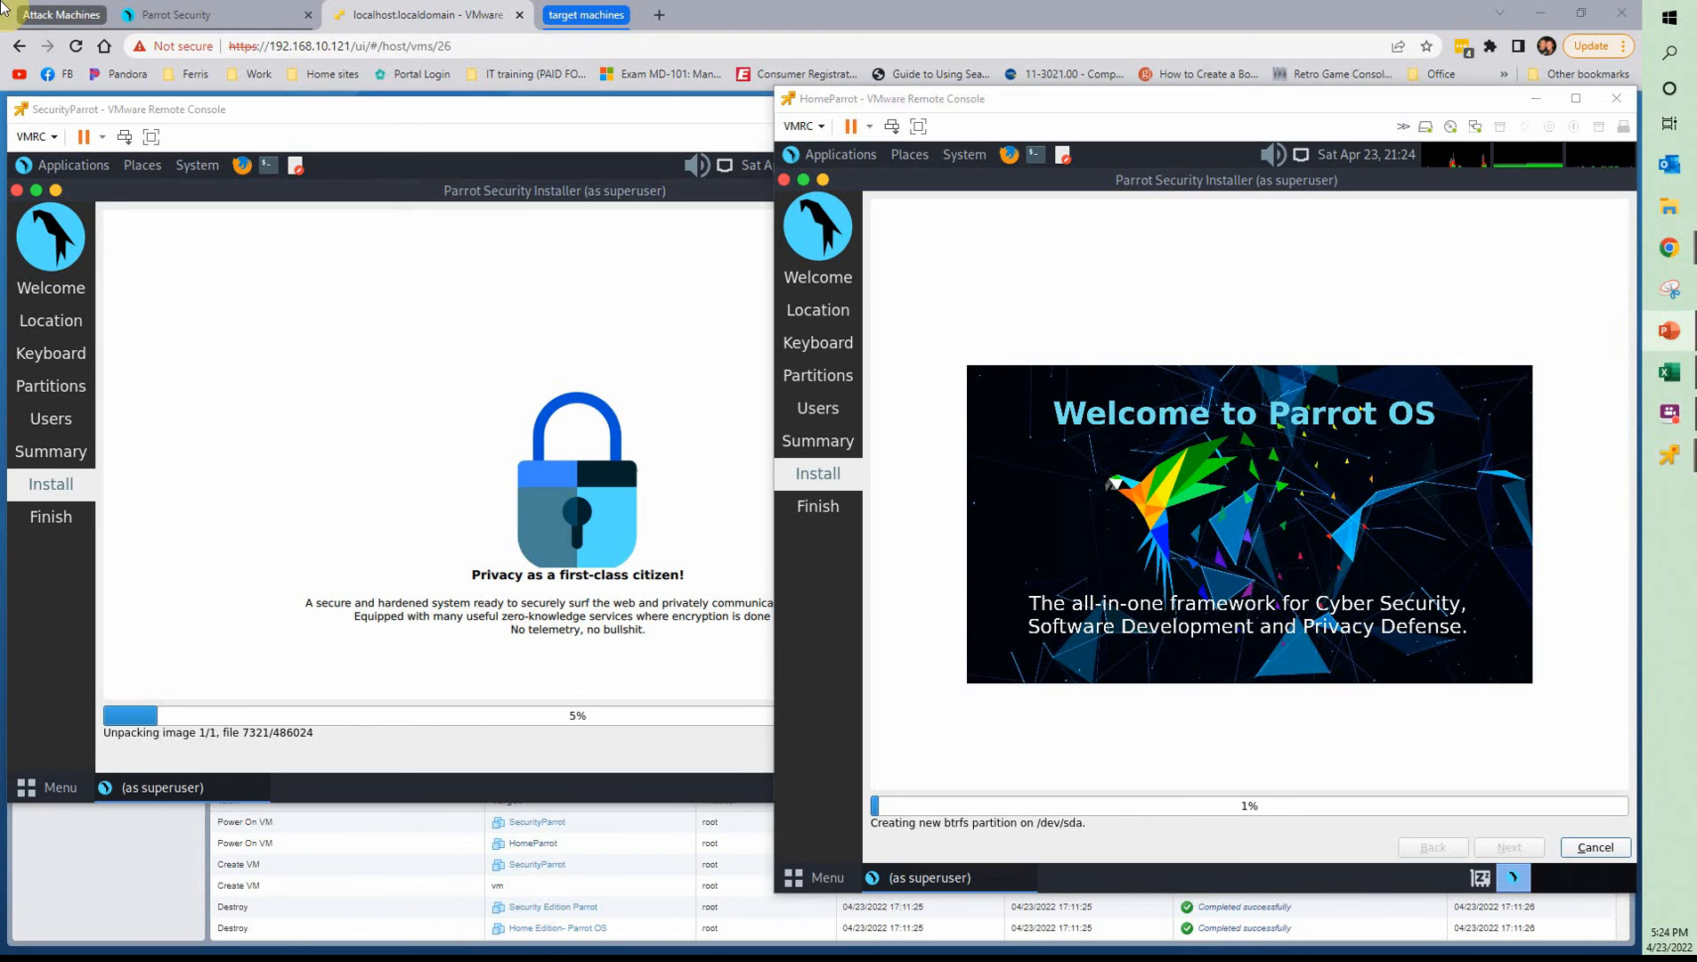
Open a terminal in SecurityParrot and display its release information with cat /etc/os-release
{"action": "left_click", "coordinate": [269, 171]}
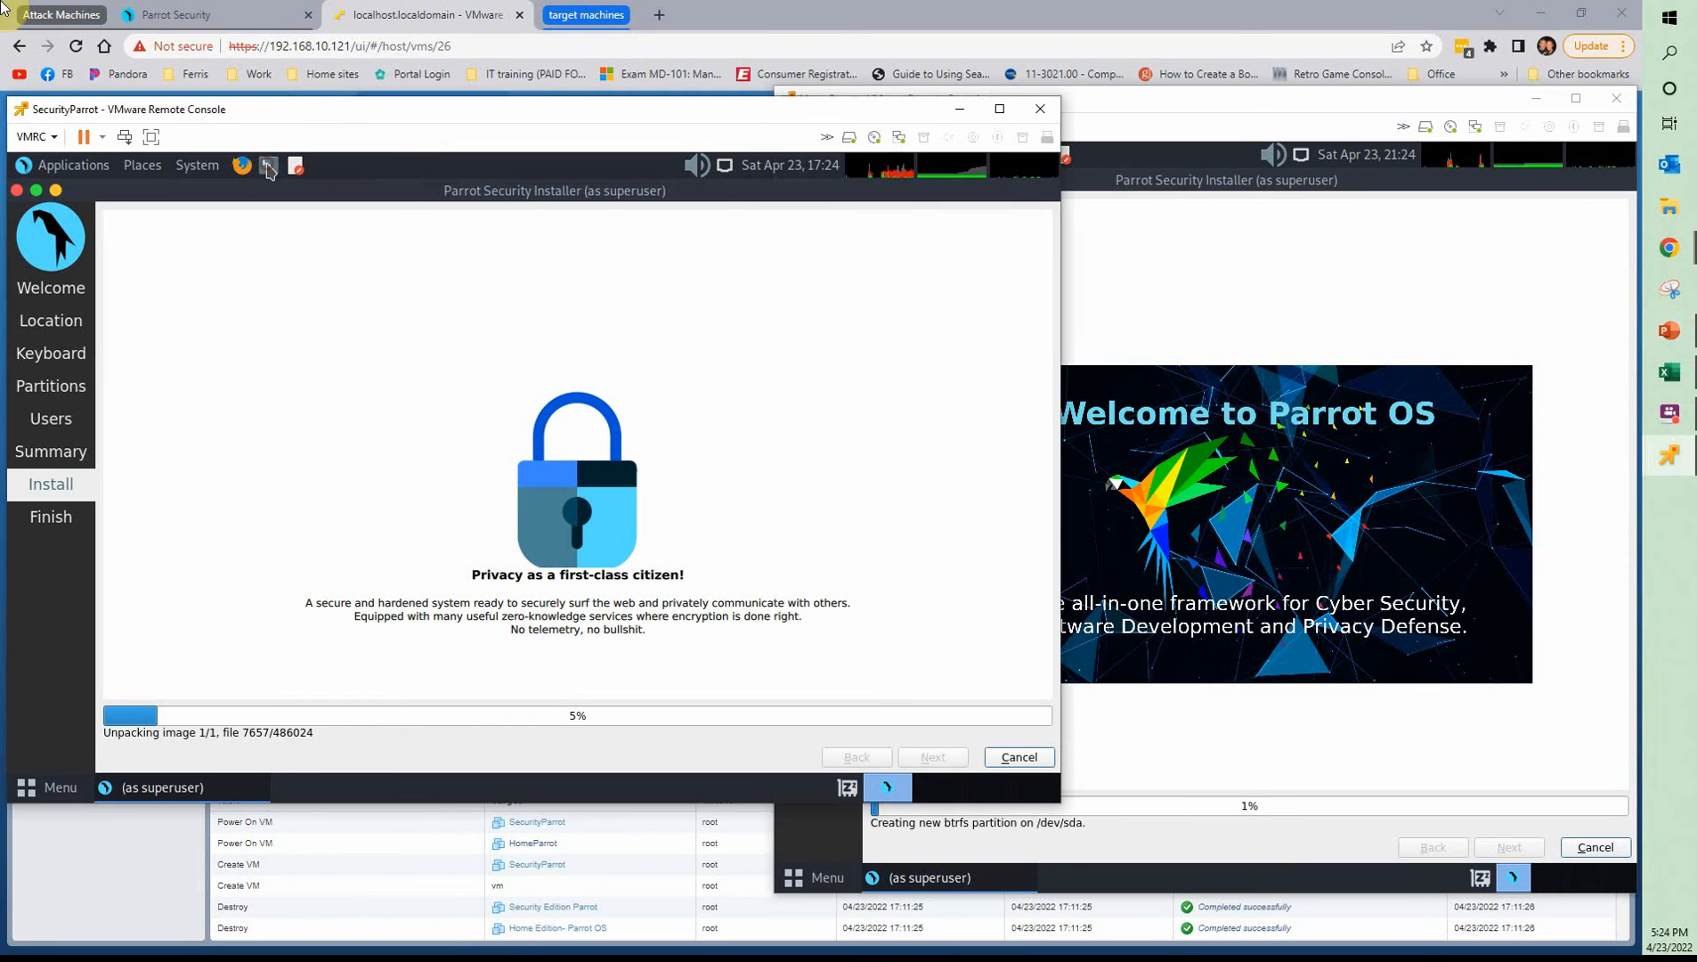
{"action": "left_click", "coordinate": [269, 169]}
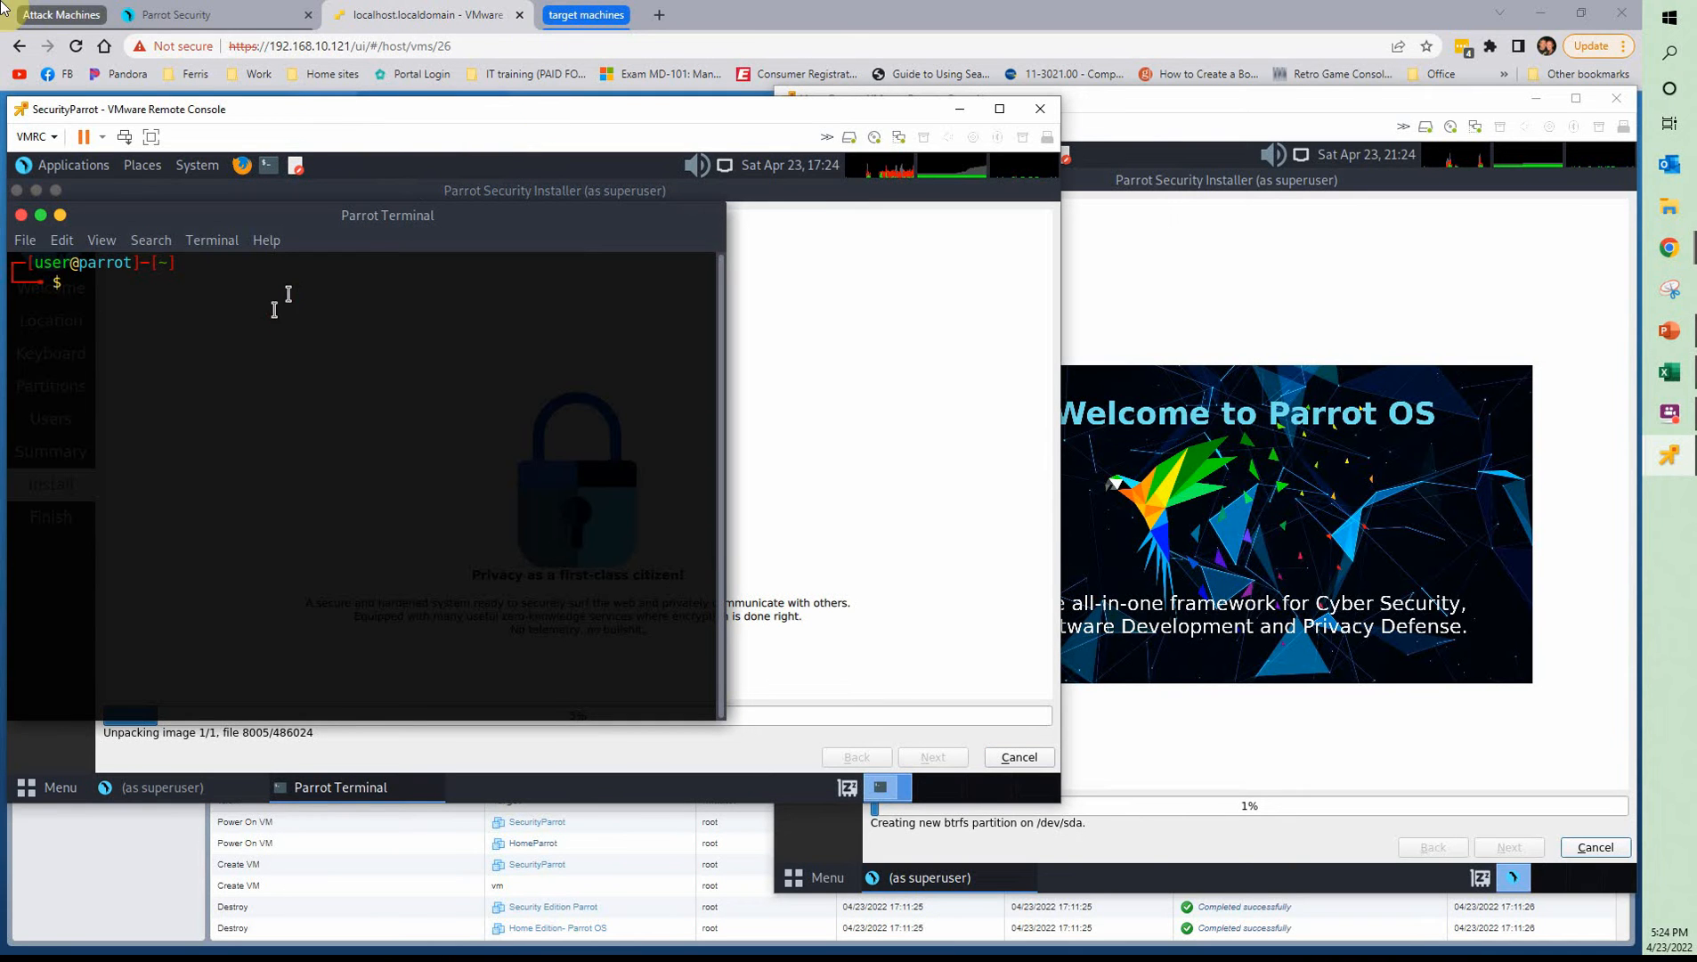
{"action": "type", "text": "ca"}
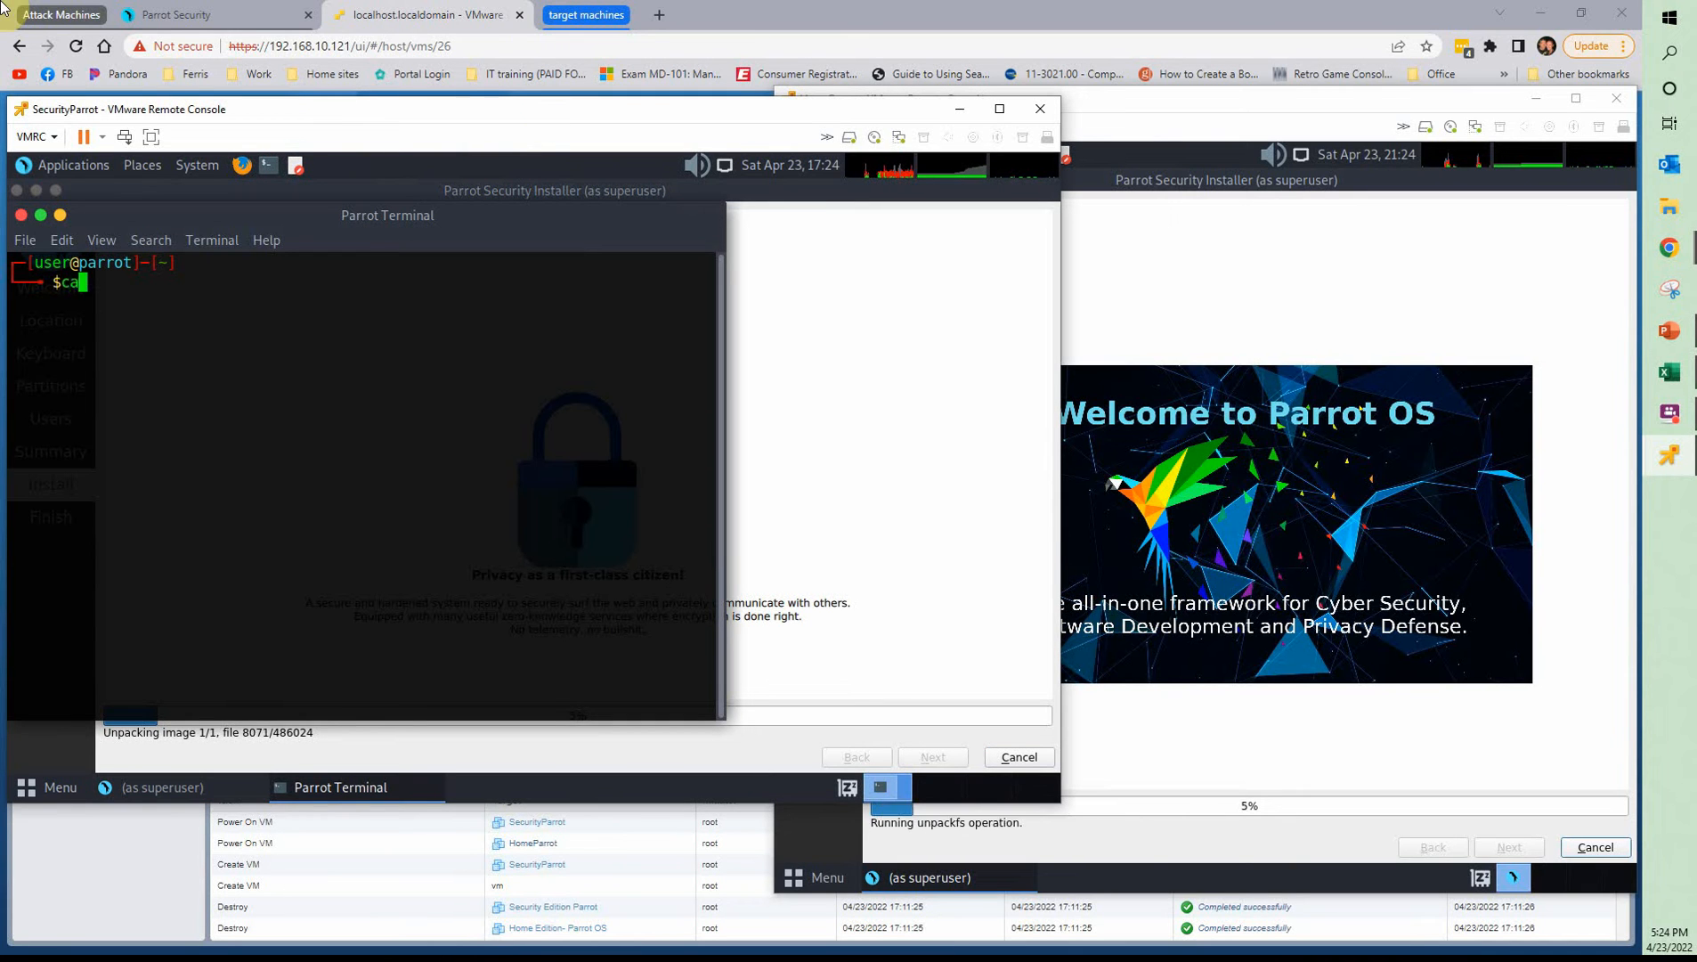
{"action": "type", "text": "t /etc/os-release"}
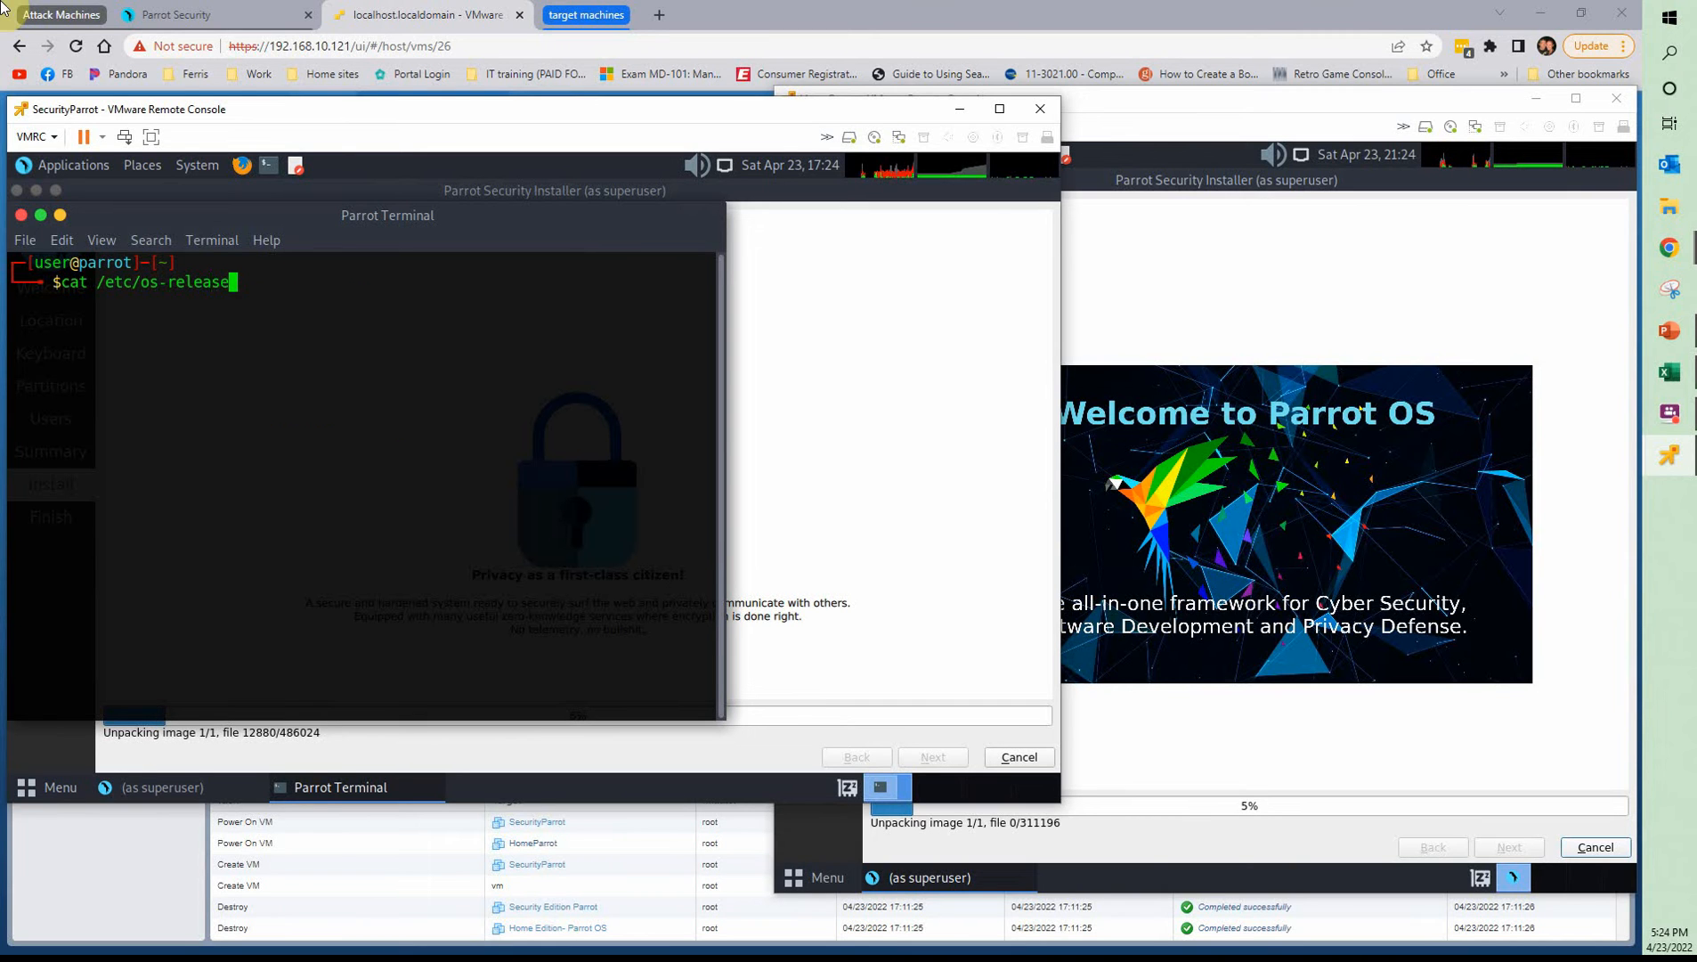
{"action": "key", "text": "Return"}
Open a terminal in HomeParrot and display its release information with cat /etc/os-release
{"action": "left_click", "coordinate": [1270, 265]}
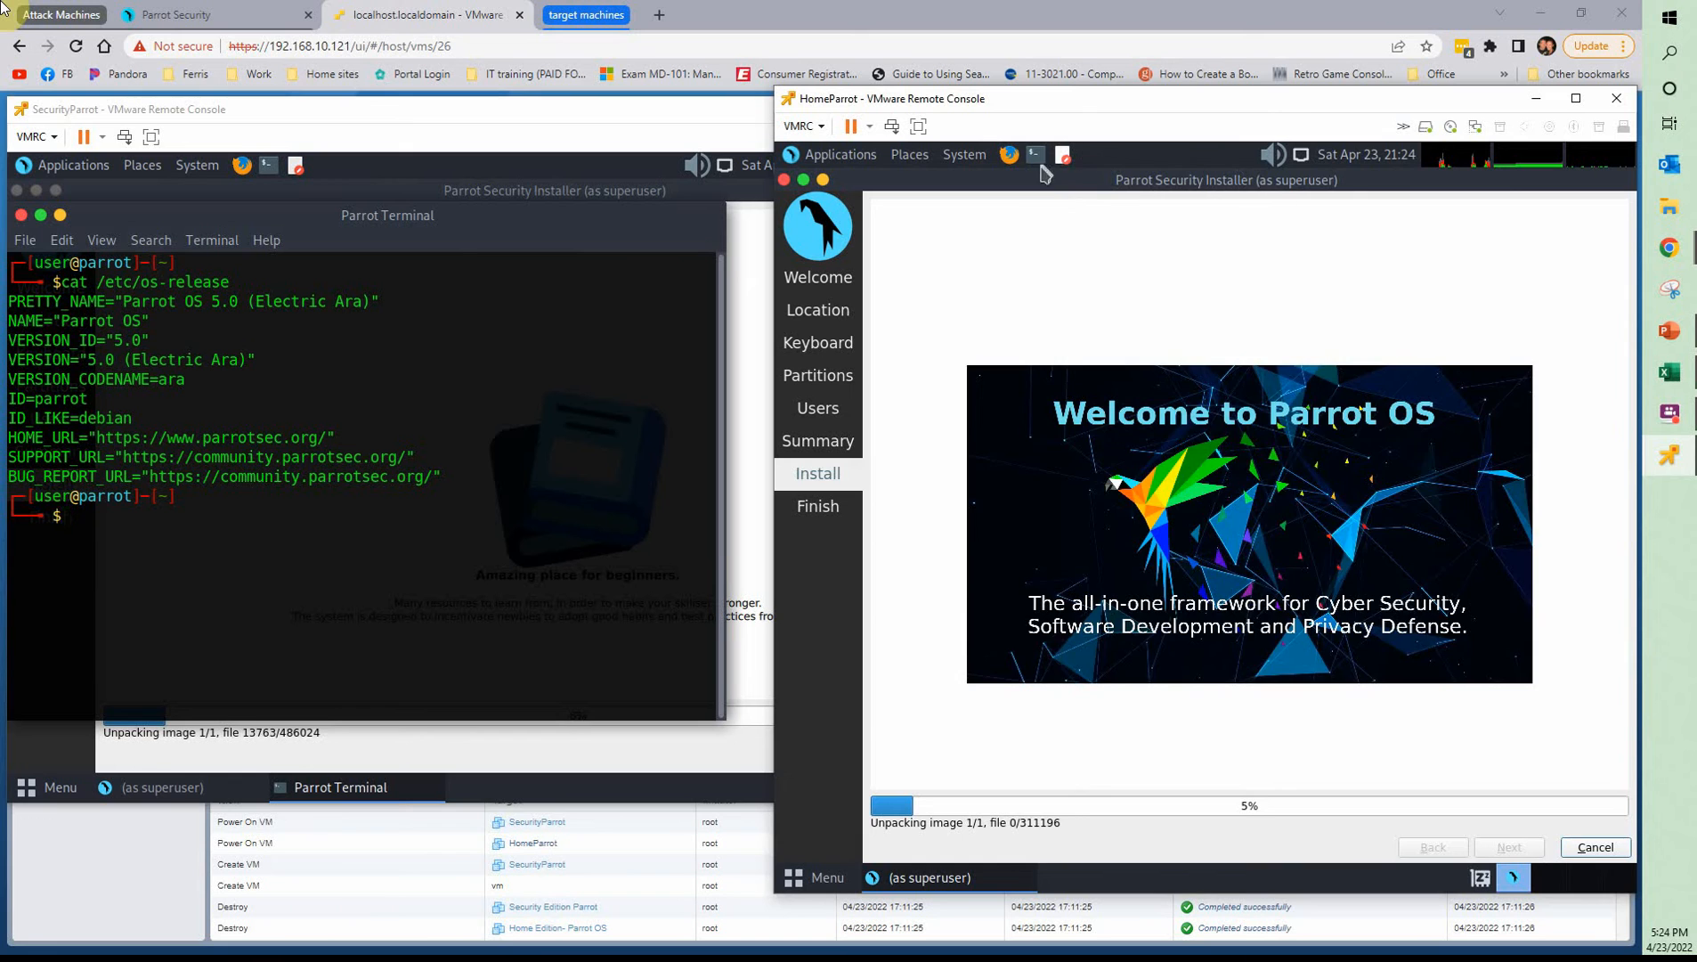
{"action": "left_click", "coordinate": [1035, 155]}
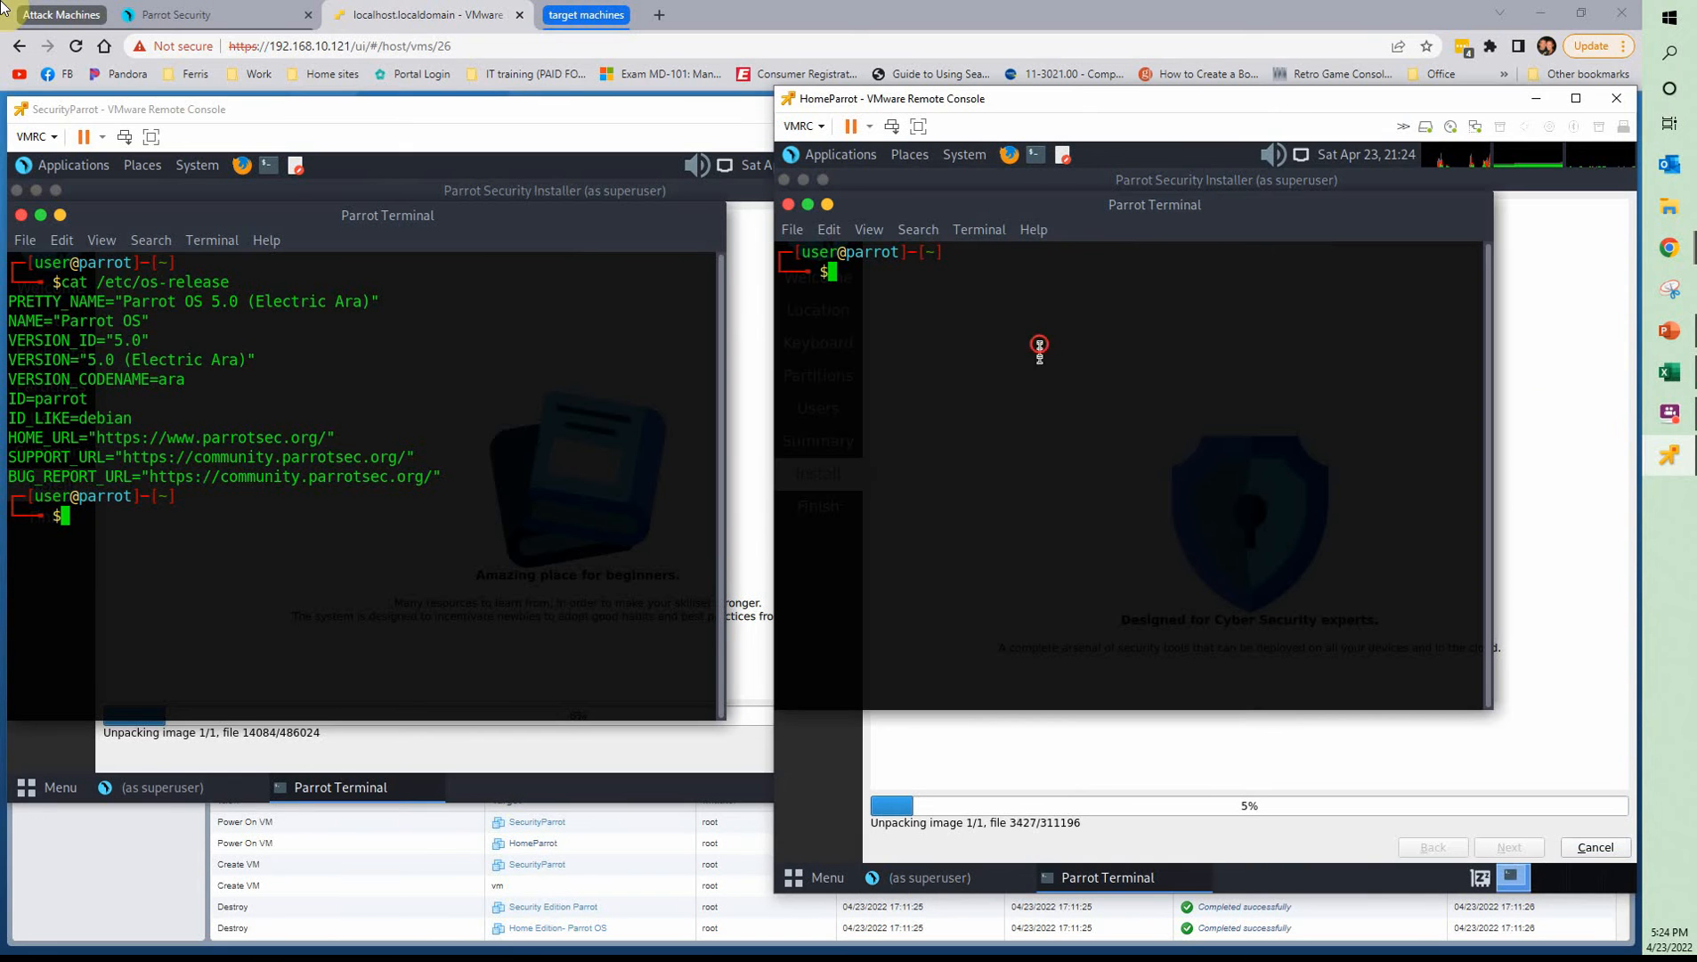
{"action": "type", "text": "cat "}
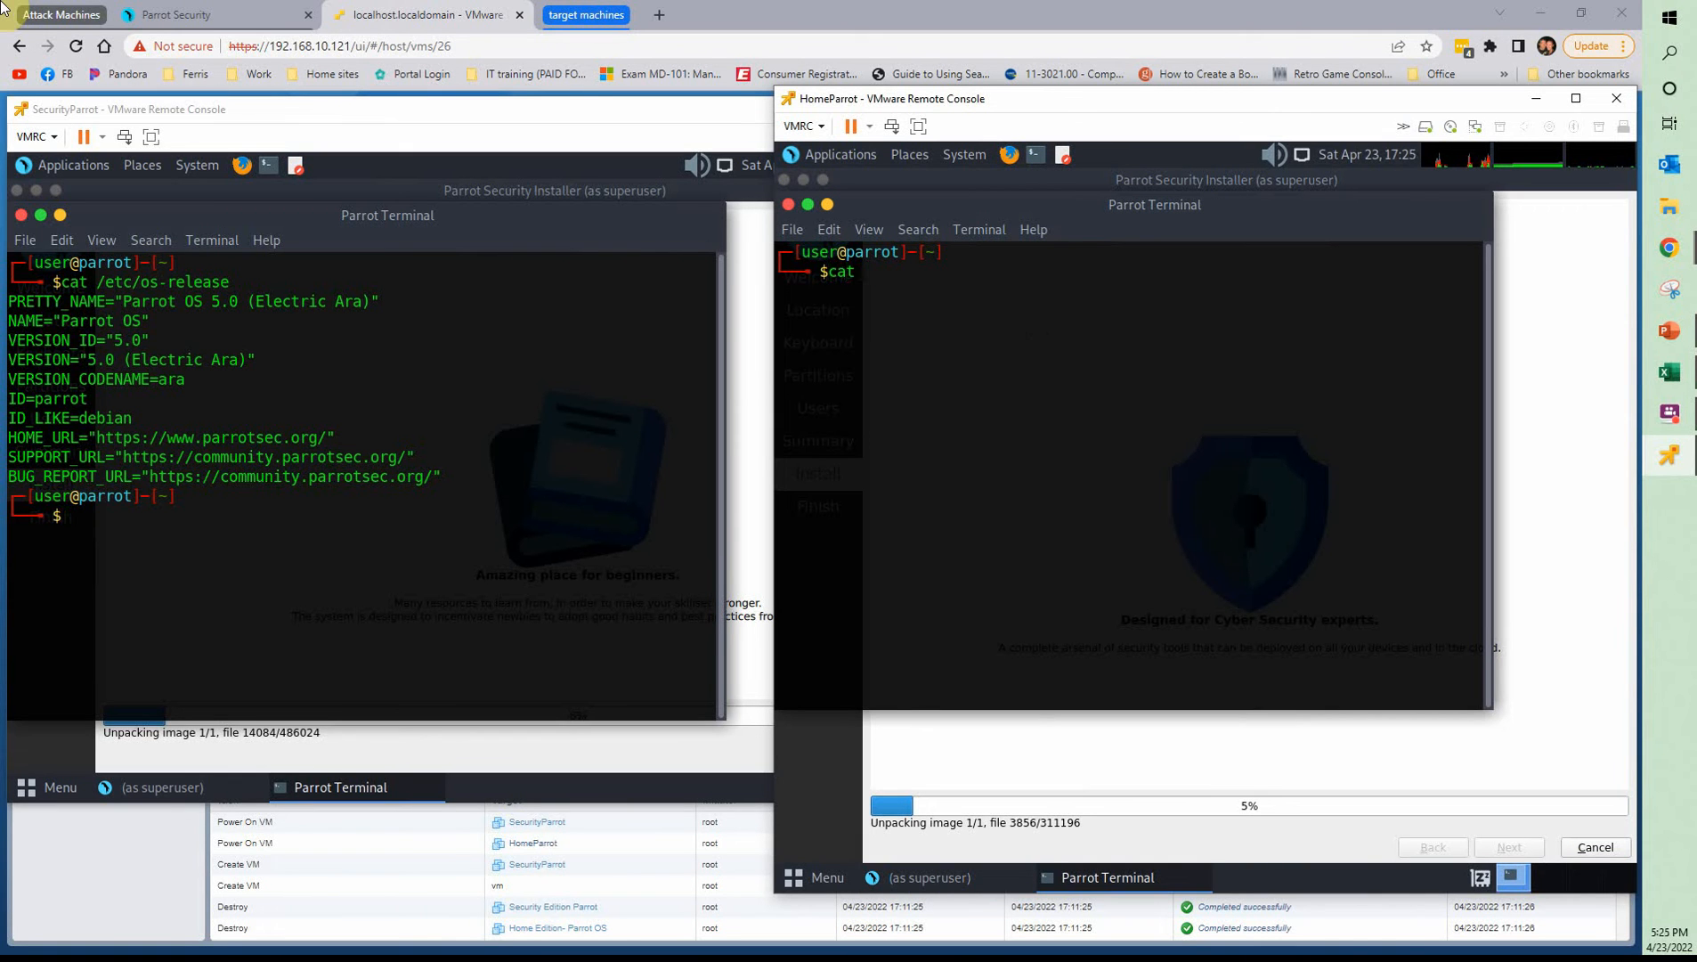
{"action": "type", "text": "/etc/os-release"}
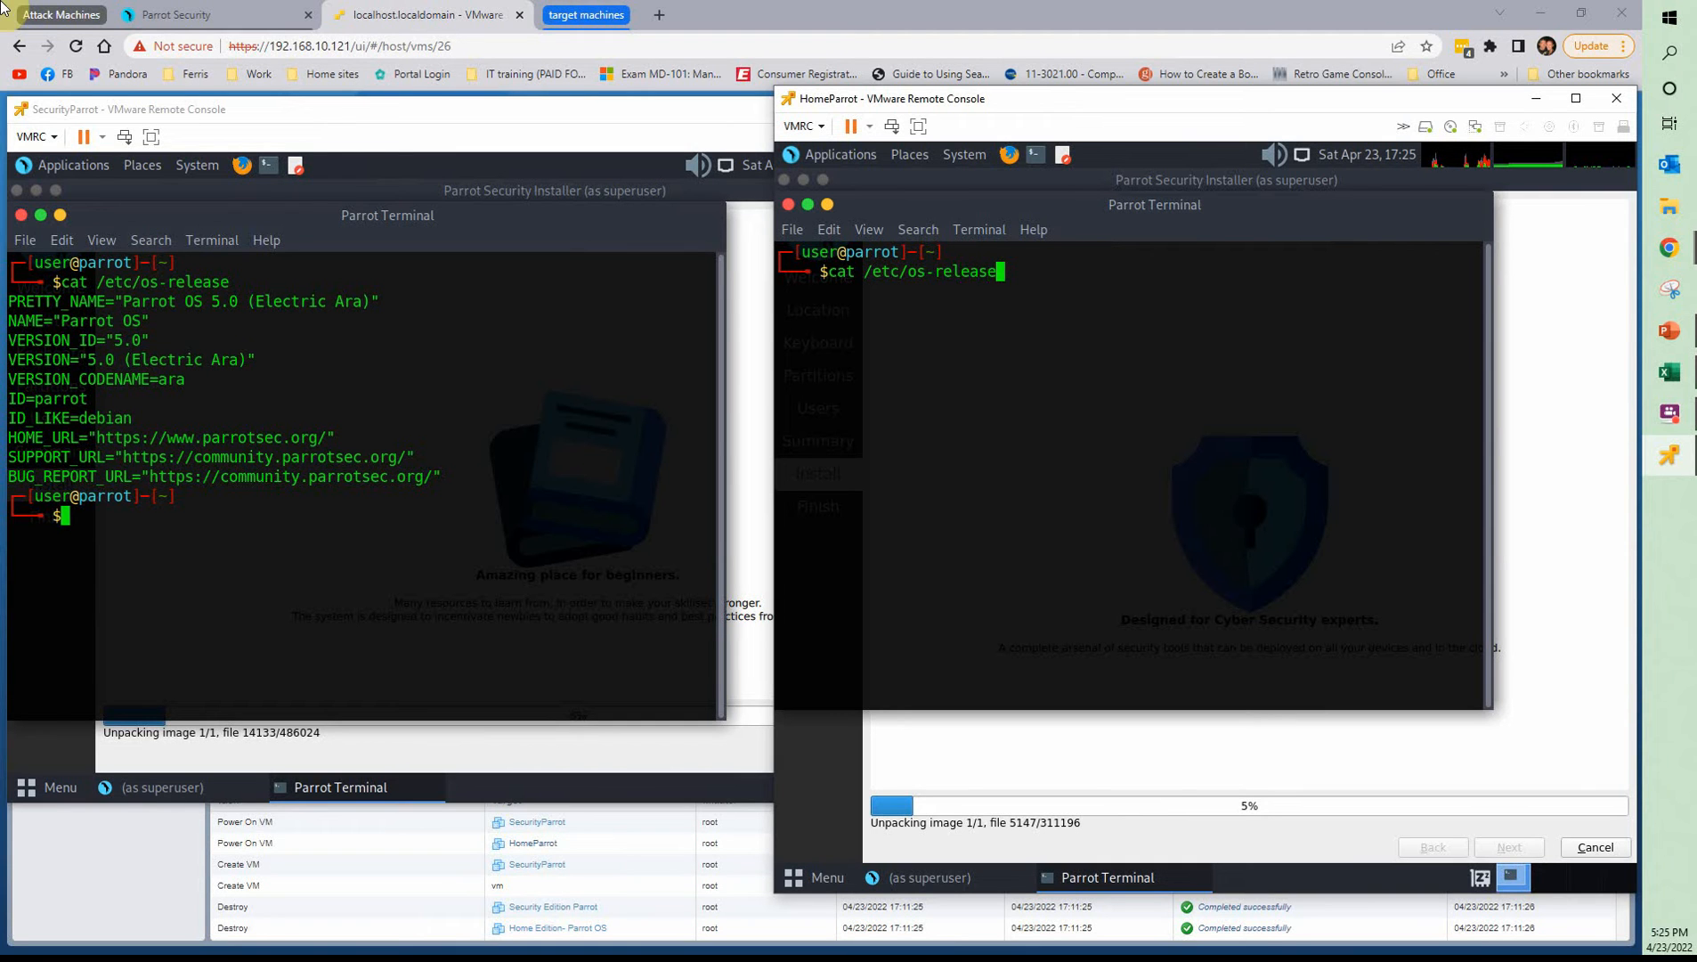
{"action": "key", "text": "Return"}
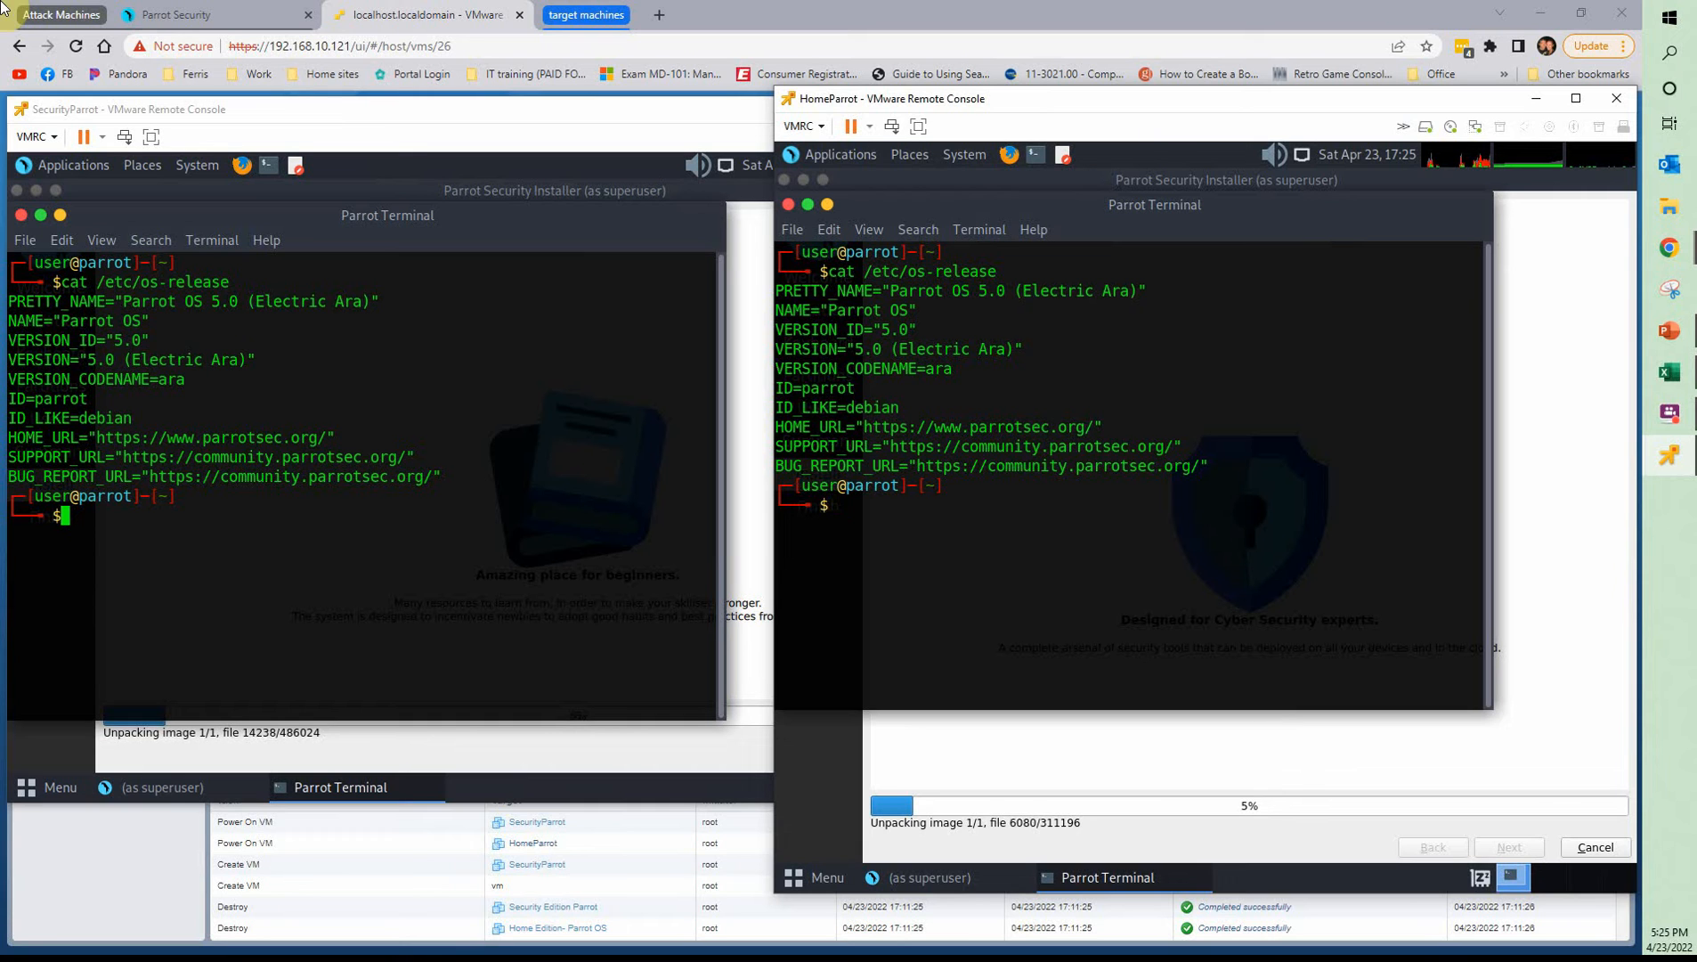
List the installed packages in SecurityParrot's terminal and in HomeParrot's terminal with apt list --installed
{"action": "left_click", "coordinate": [131, 522]}
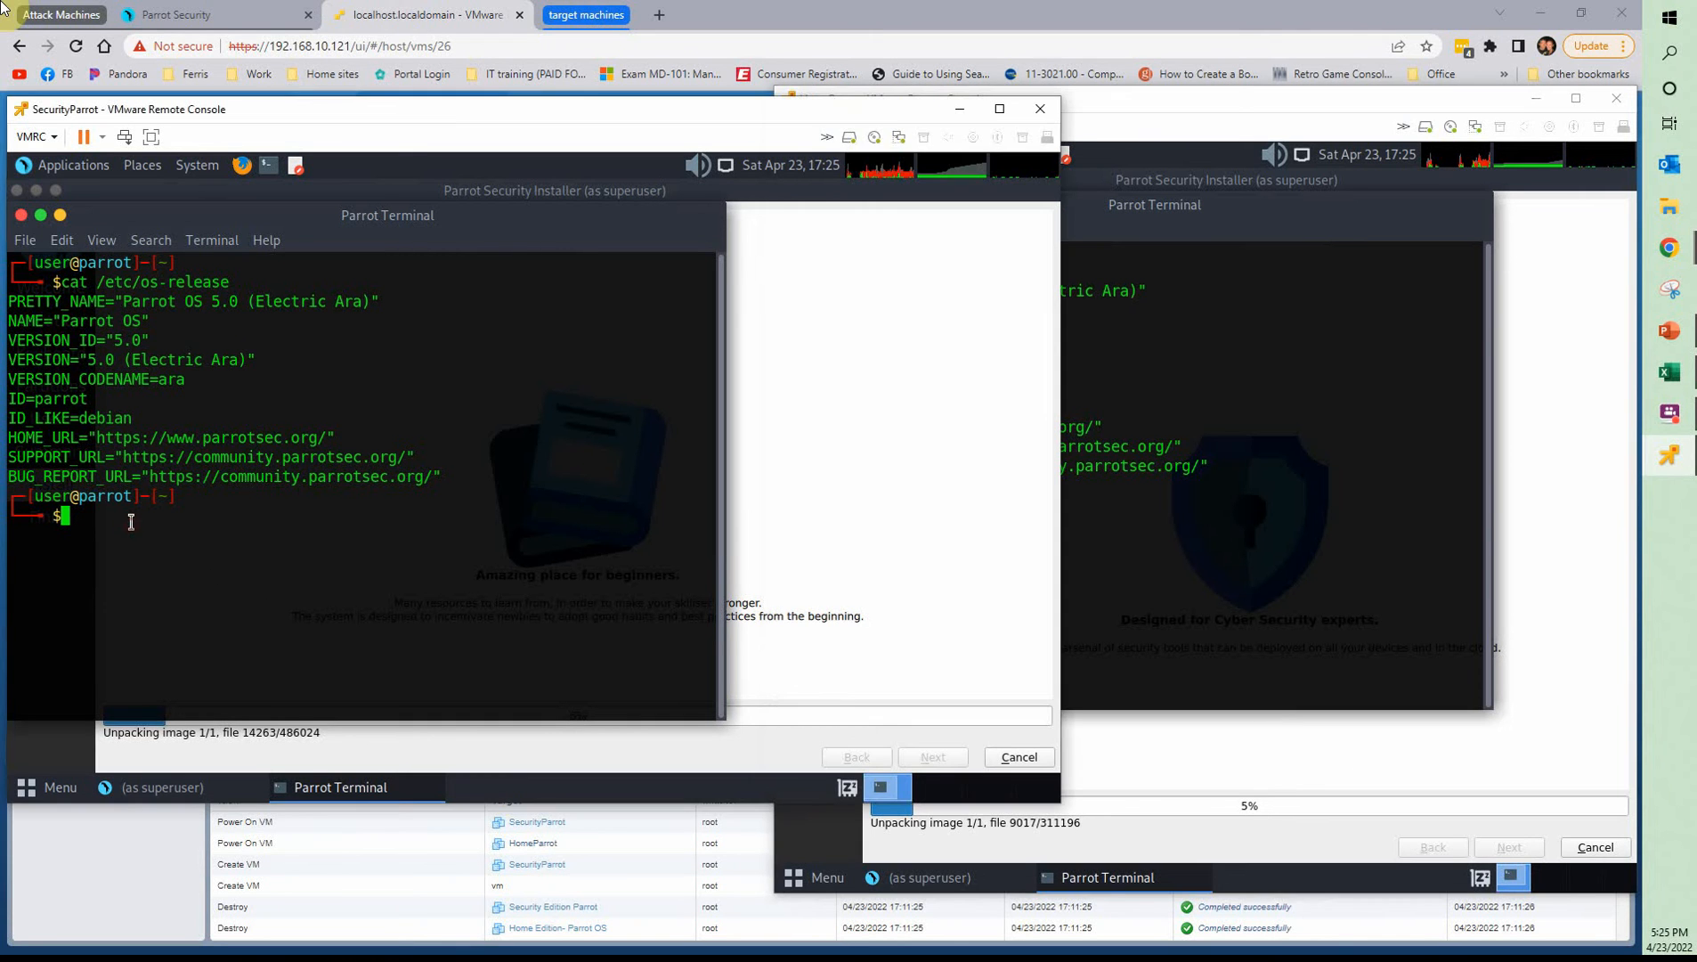
{"action": "type", "text": "apt l"}
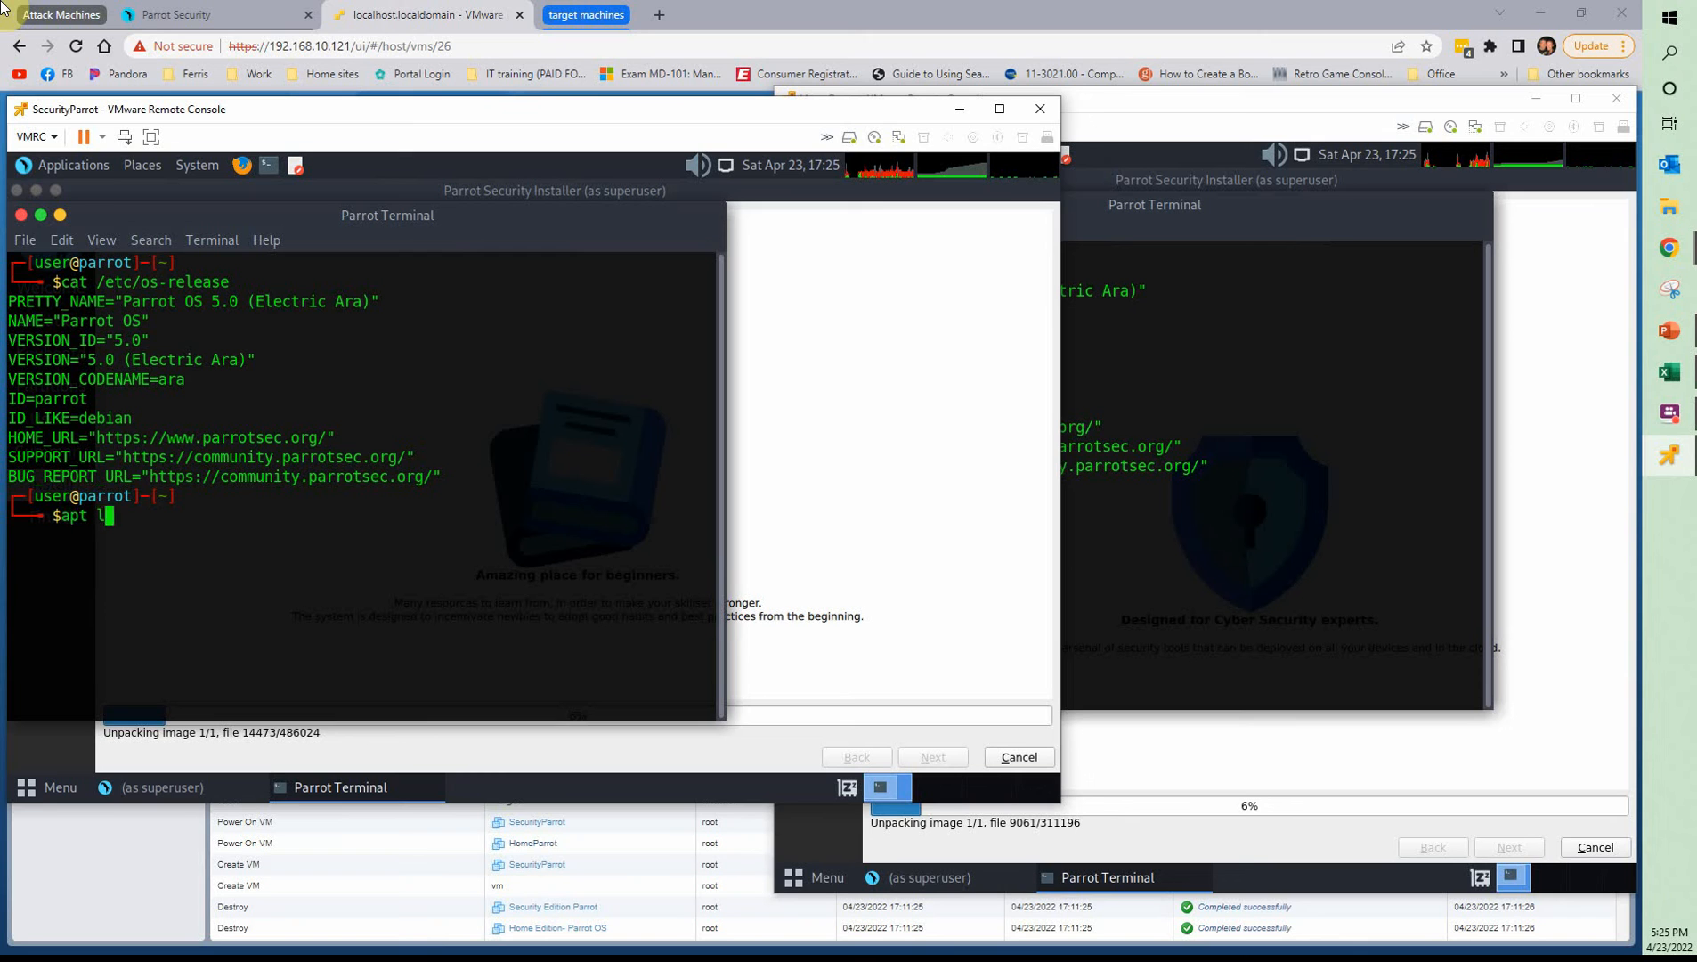
{"action": "type", "text": "ist --installed"}
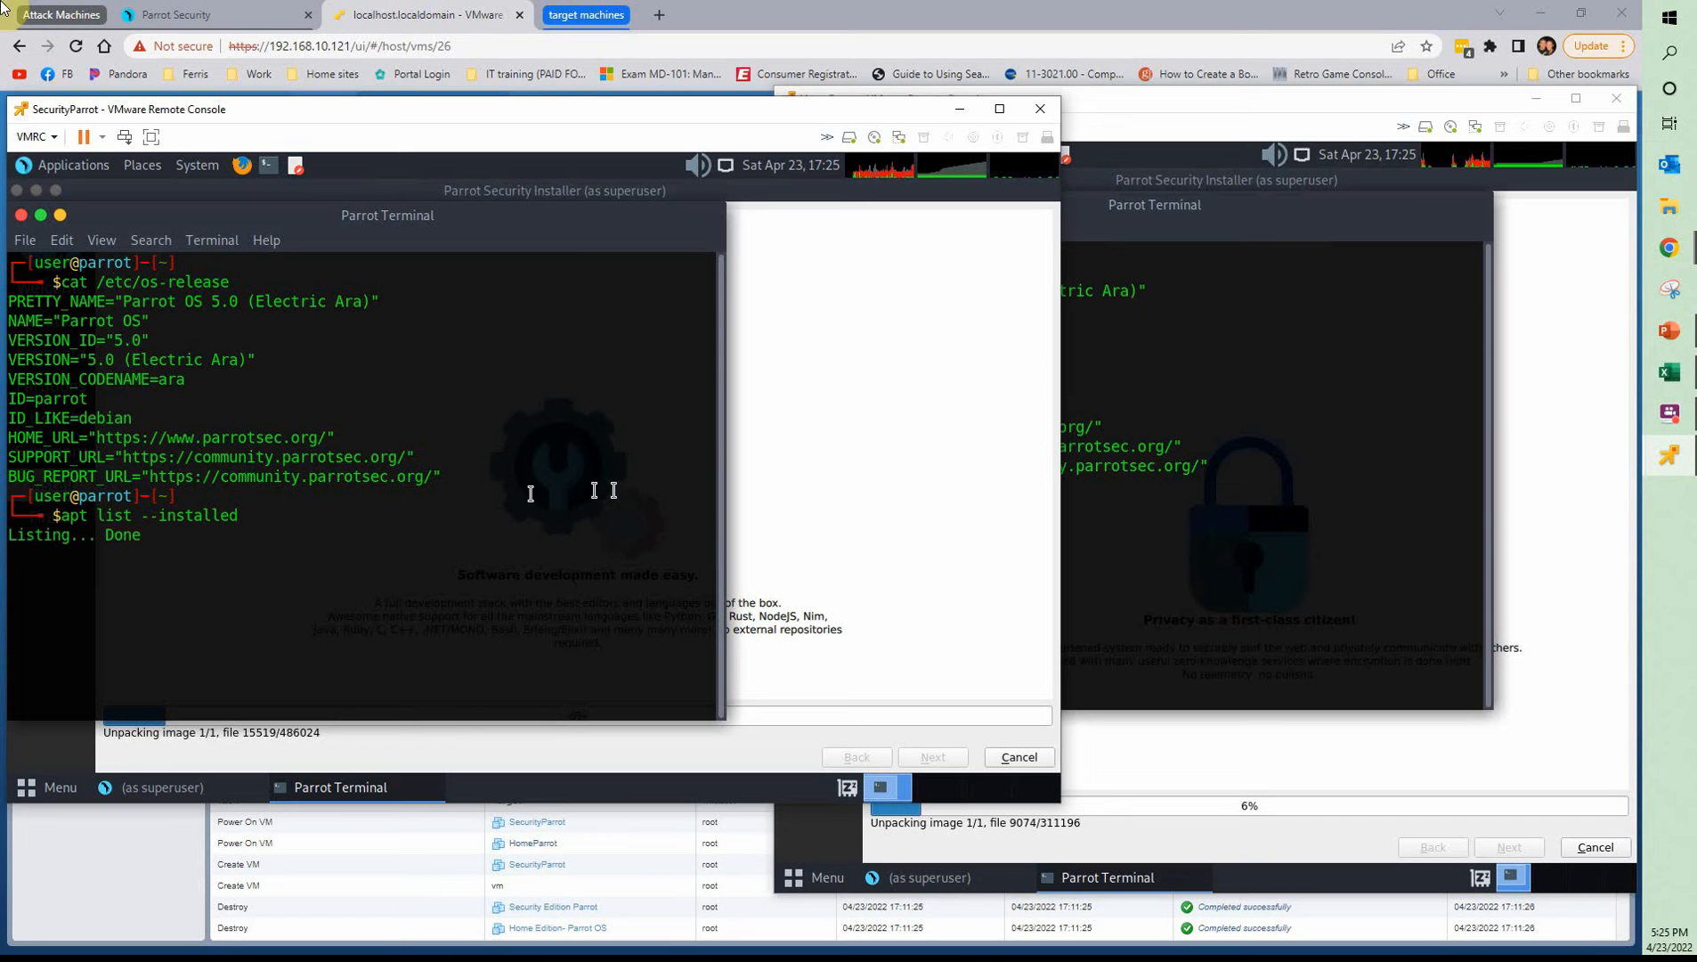
{"action": "left_click", "coordinate": [1234, 548]}
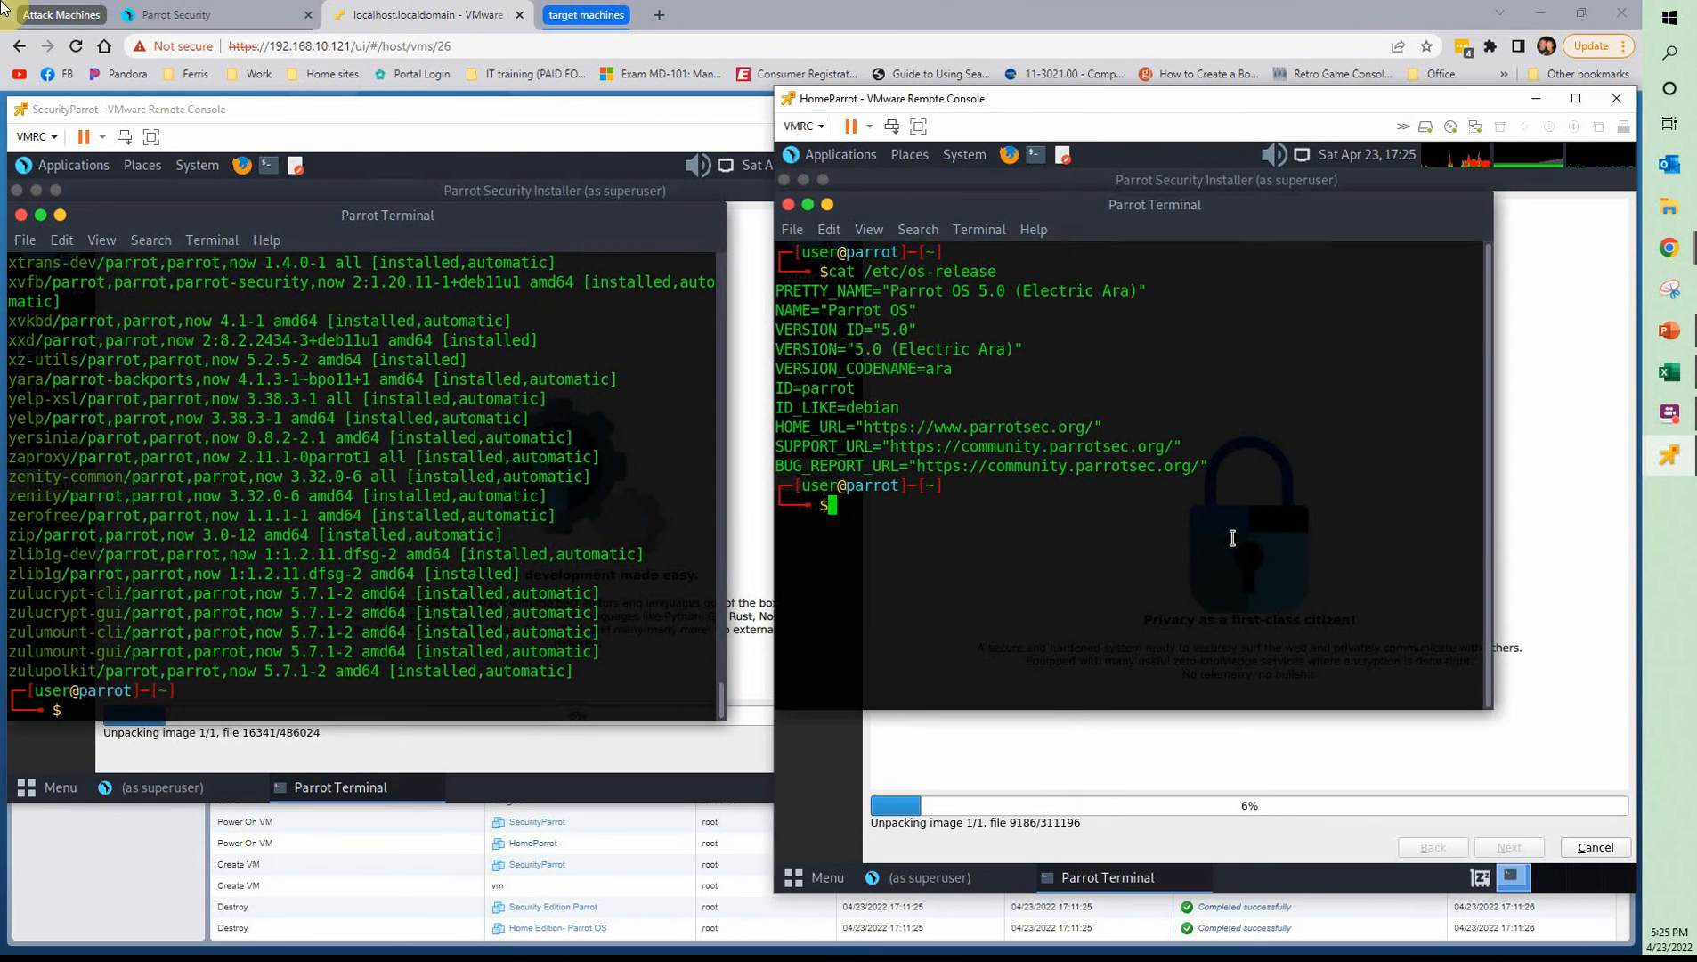
{"action": "type", "text": "apt list --installed"}
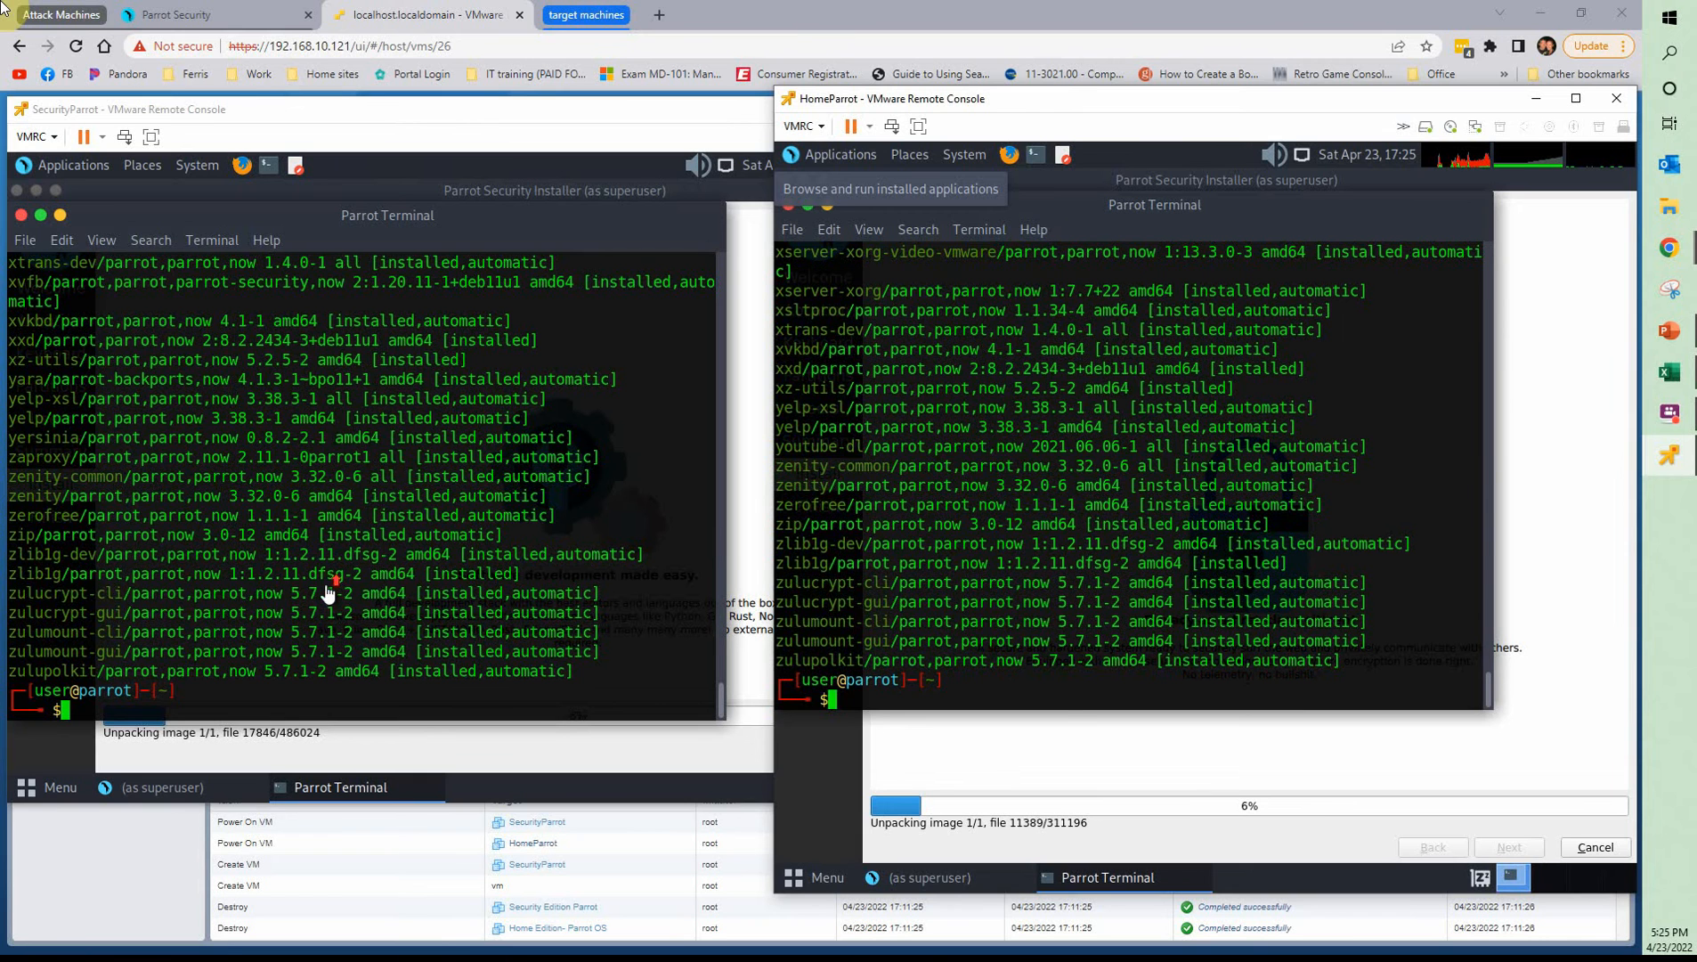
Rearrange the two console windows so both package lists are readable, and shrink HomeParrot's window
{"action": "left_click", "coordinate": [348, 525]}
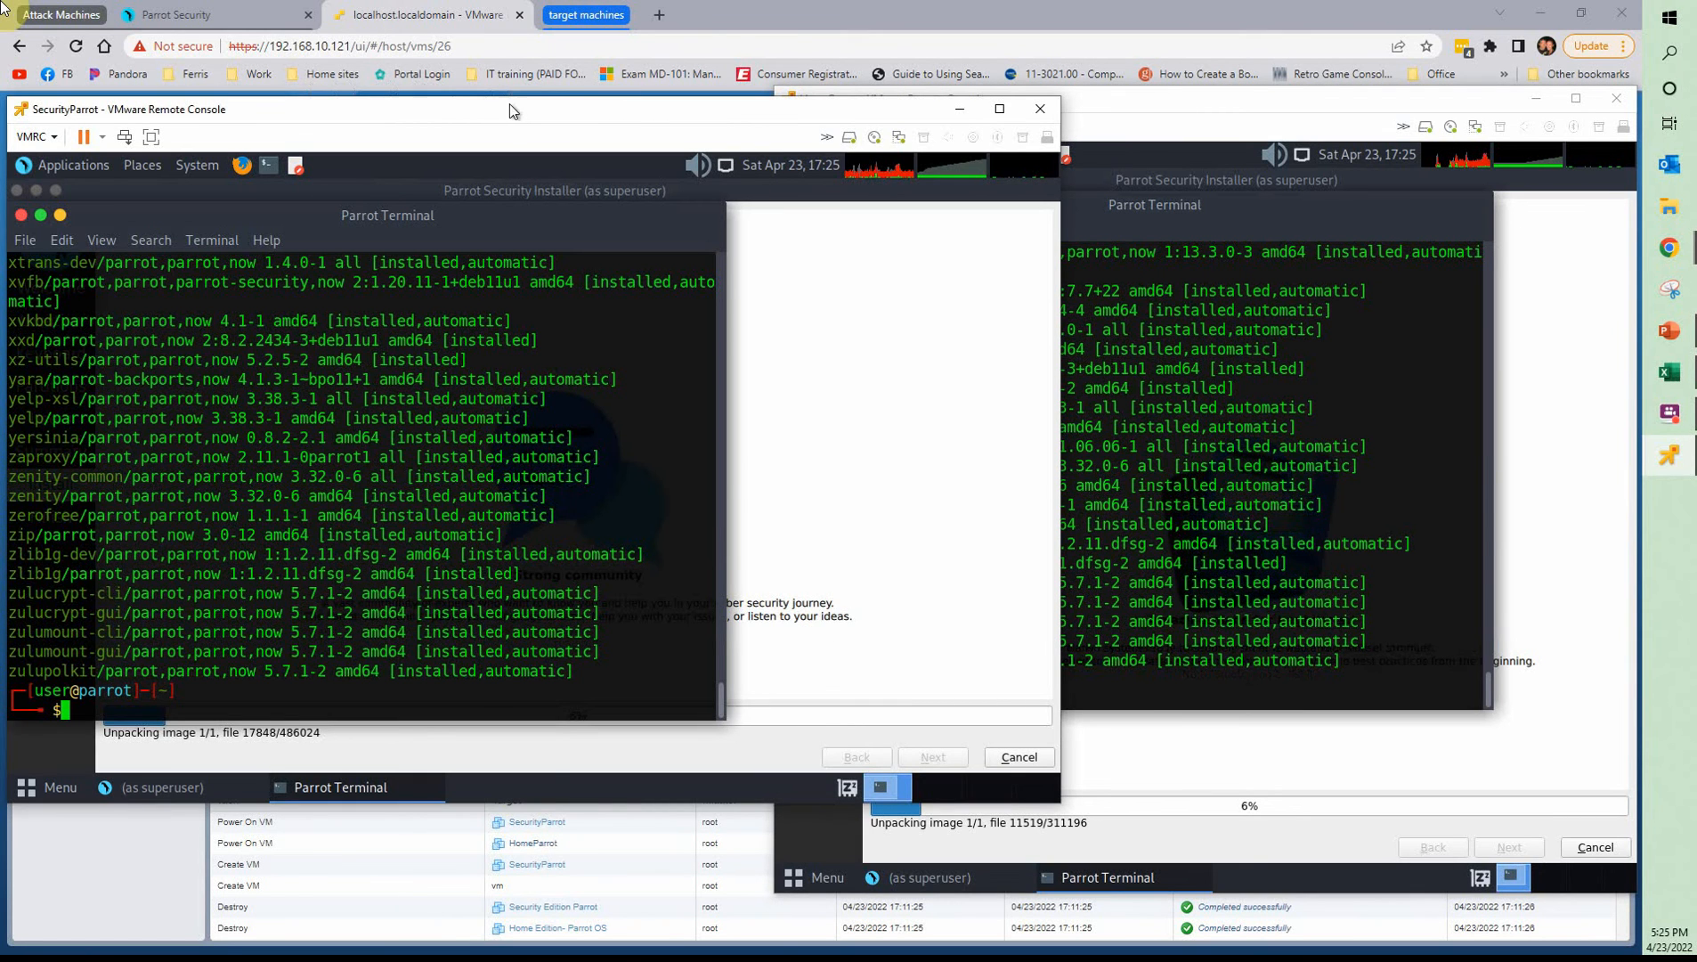
{"action": "left_click_drag", "start_coordinate": [509, 124], "coordinate": [1061, 153]}
{"action": "left_click_drag", "start_coordinate": [784, 135], "coordinate": [930, 181]}
{"action": "left_click_drag", "start_coordinate": [998, 98], "coordinate": [241, 34]}
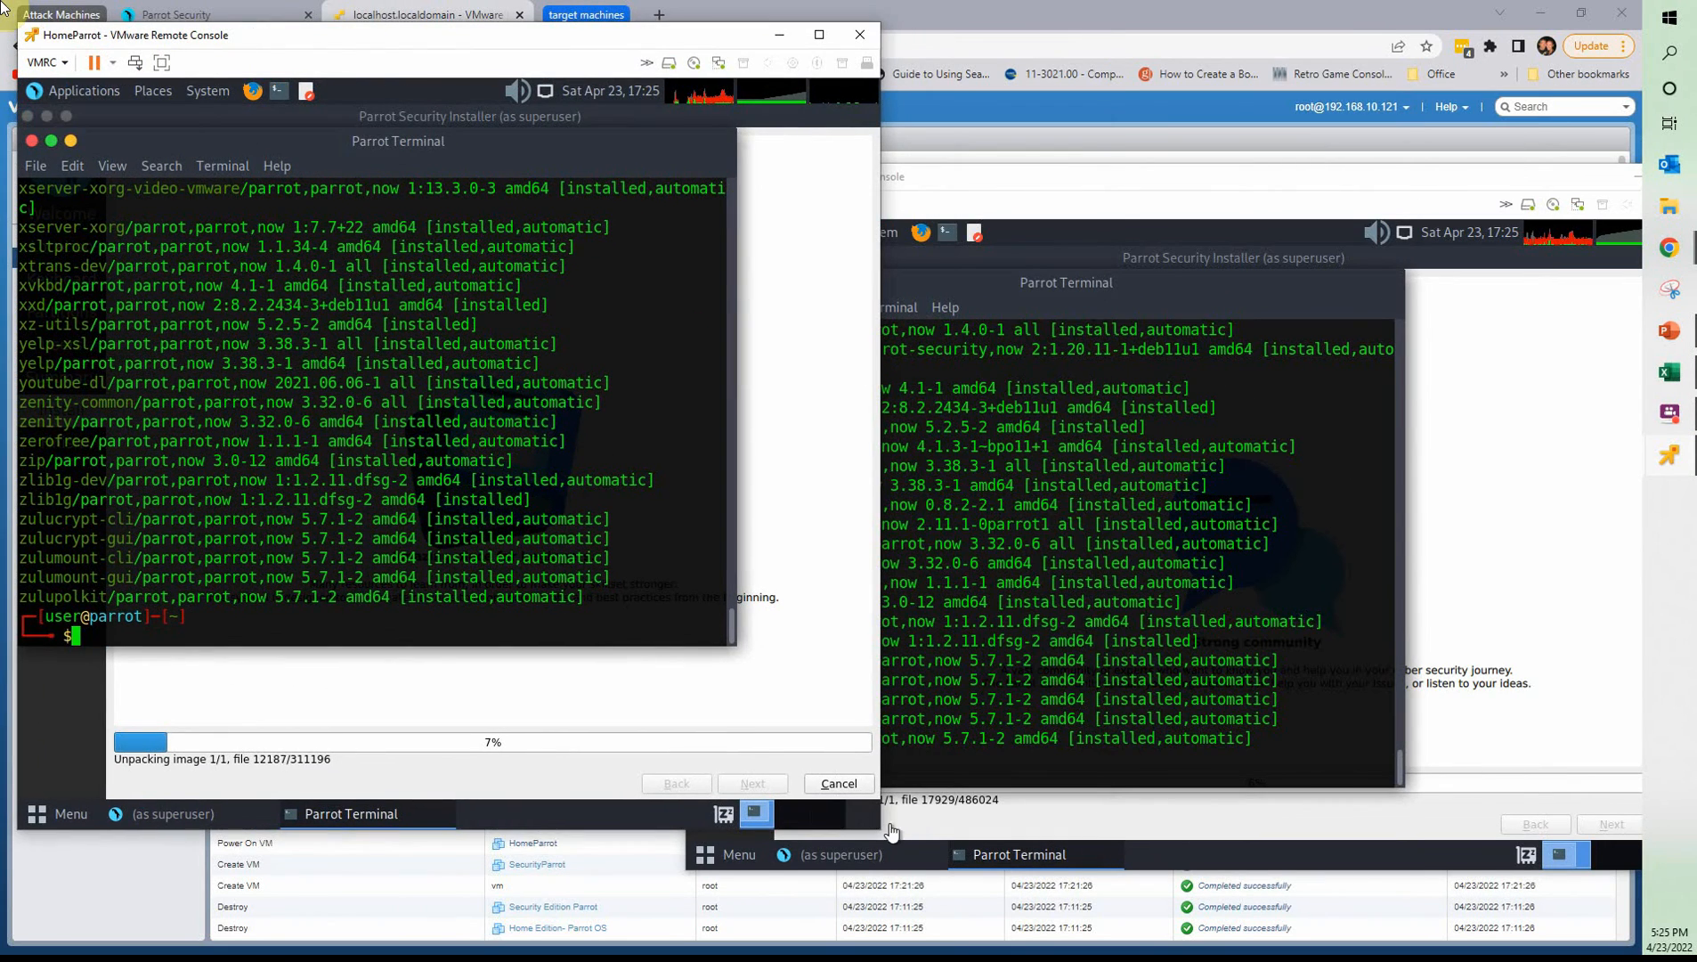
{"action": "left_click_drag", "start_coordinate": [877, 830], "coordinate": [755, 675]}
Examine the installed package lists of HomeParrot and SecurityParrot, going back to the packages beginning with w
{"action": "scroll", "coordinate": [479, 482], "scroll_direction": "up", "scroll_amount": 1}
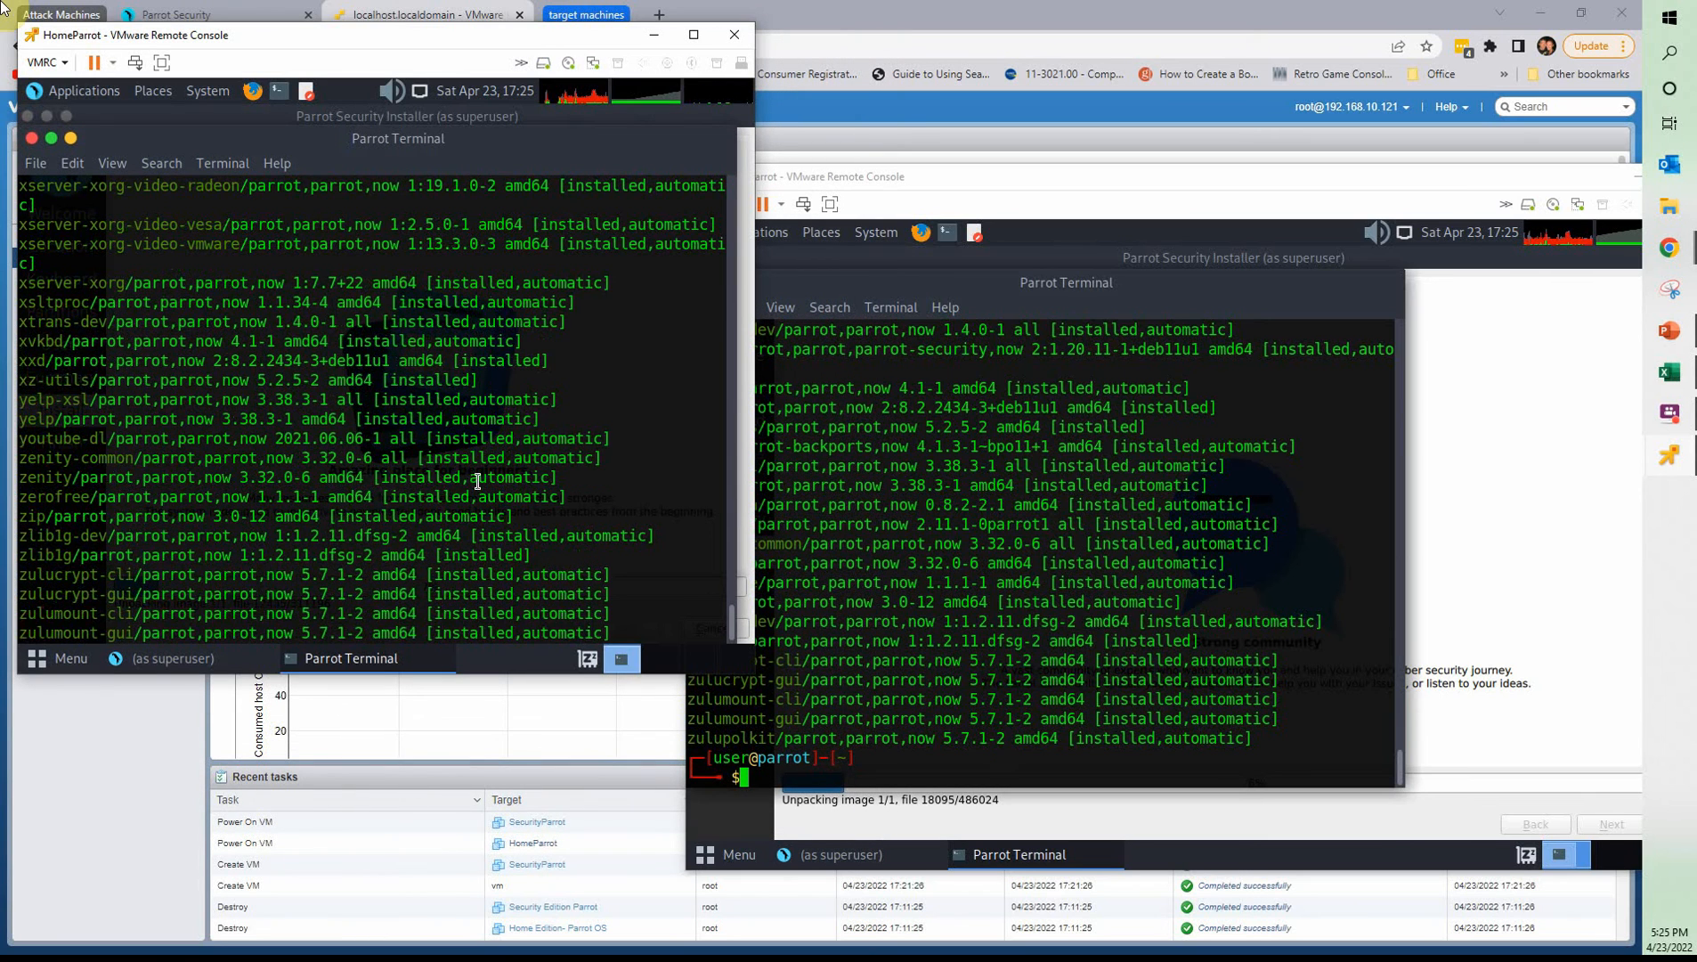
{"action": "scroll", "coordinate": [355, 470], "scroll_direction": "up", "scroll_amount": 3}
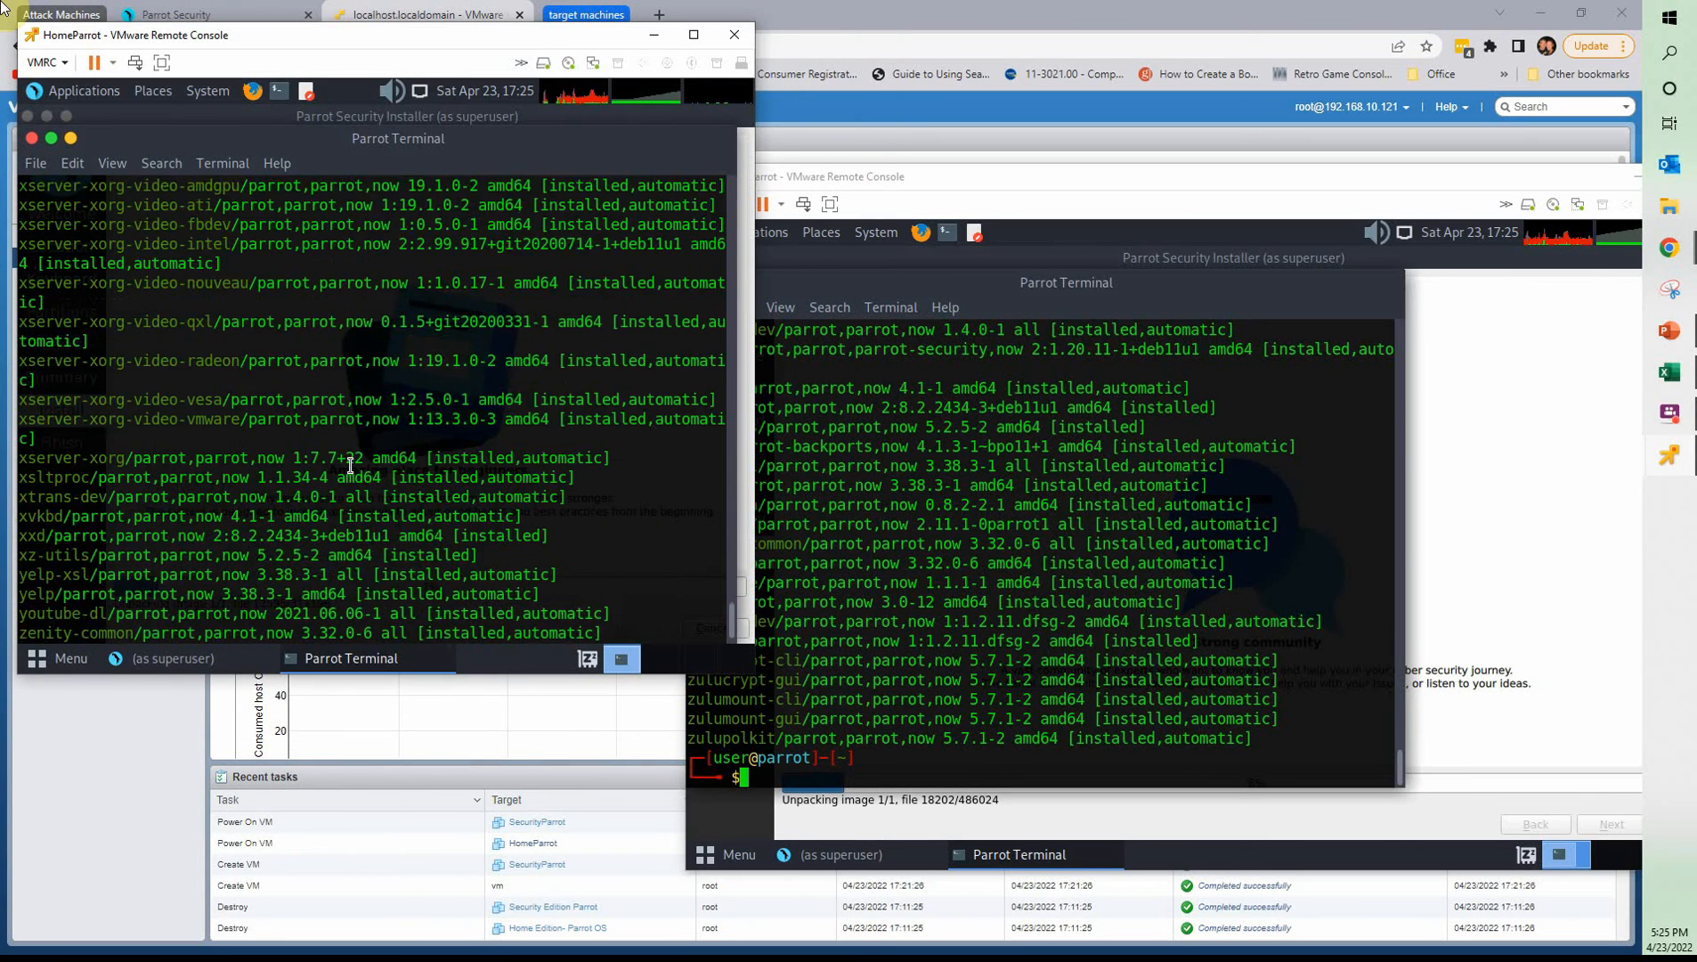
{"action": "scroll", "coordinate": [350, 464], "scroll_direction": "up", "scroll_amount": 12}
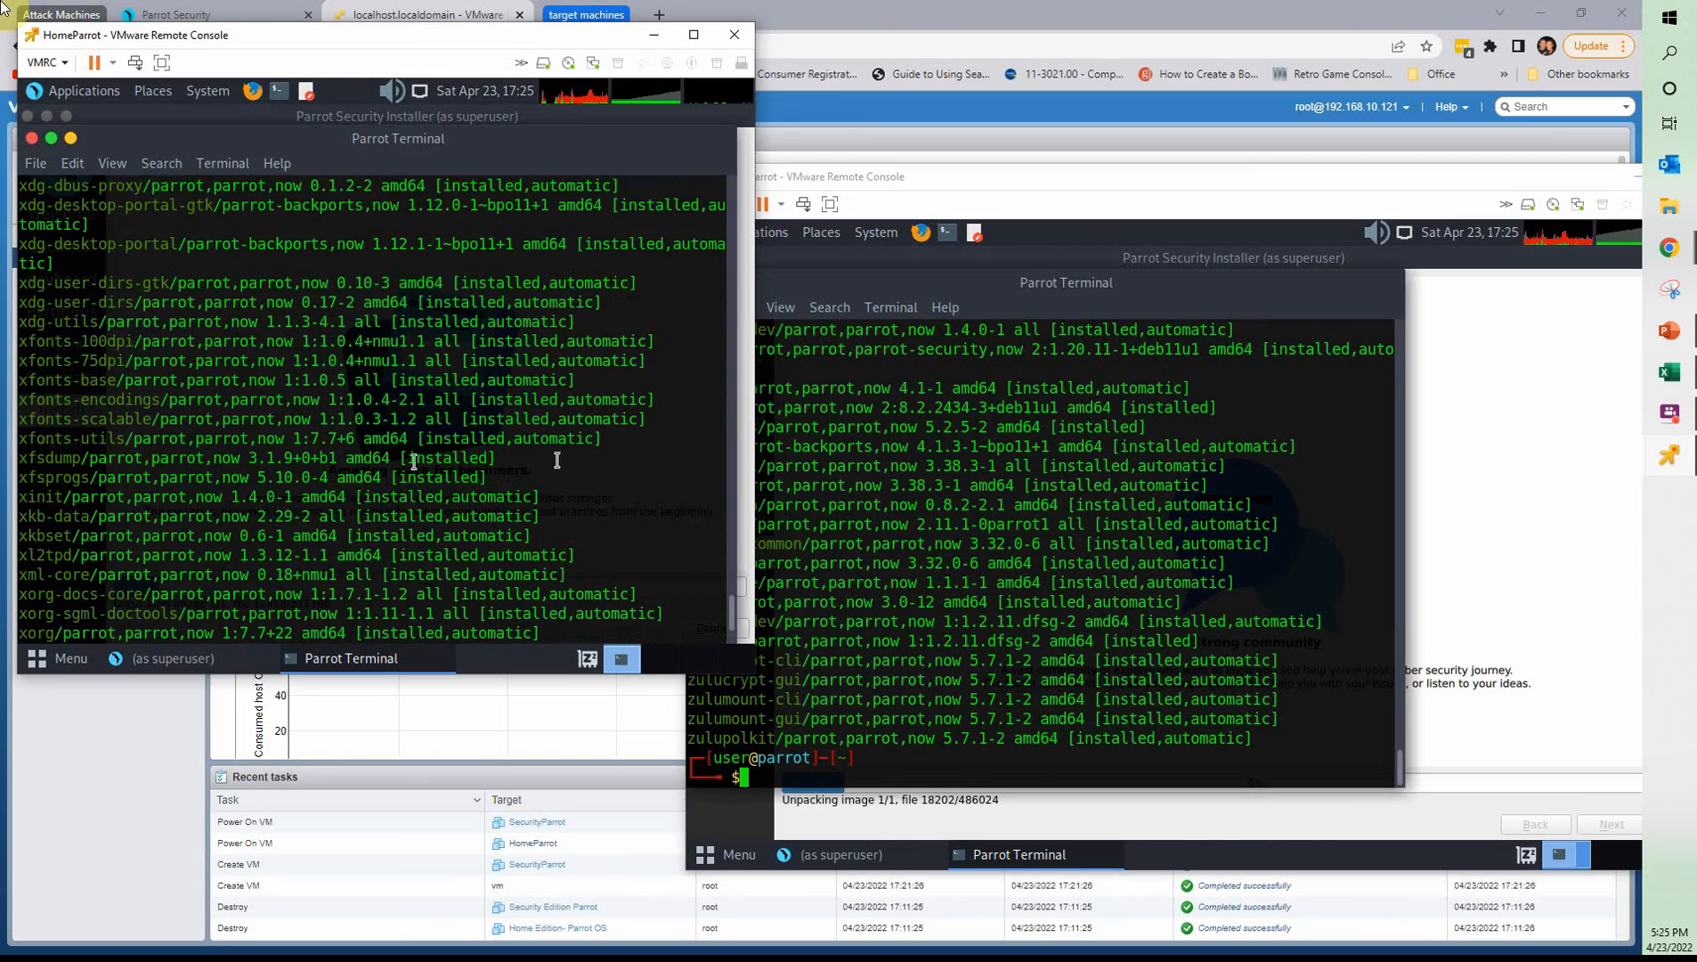
{"action": "left_click", "coordinate": [1056, 517]}
{"action": "scroll", "coordinate": [1051, 525], "scroll_direction": "up", "scroll_amount": 3}
{"action": "scroll", "coordinate": [1051, 525], "scroll_direction": "up", "scroll_amount": 12}
{"action": "scroll", "coordinate": [1051, 525], "scroll_direction": "up", "scroll_amount": 9}
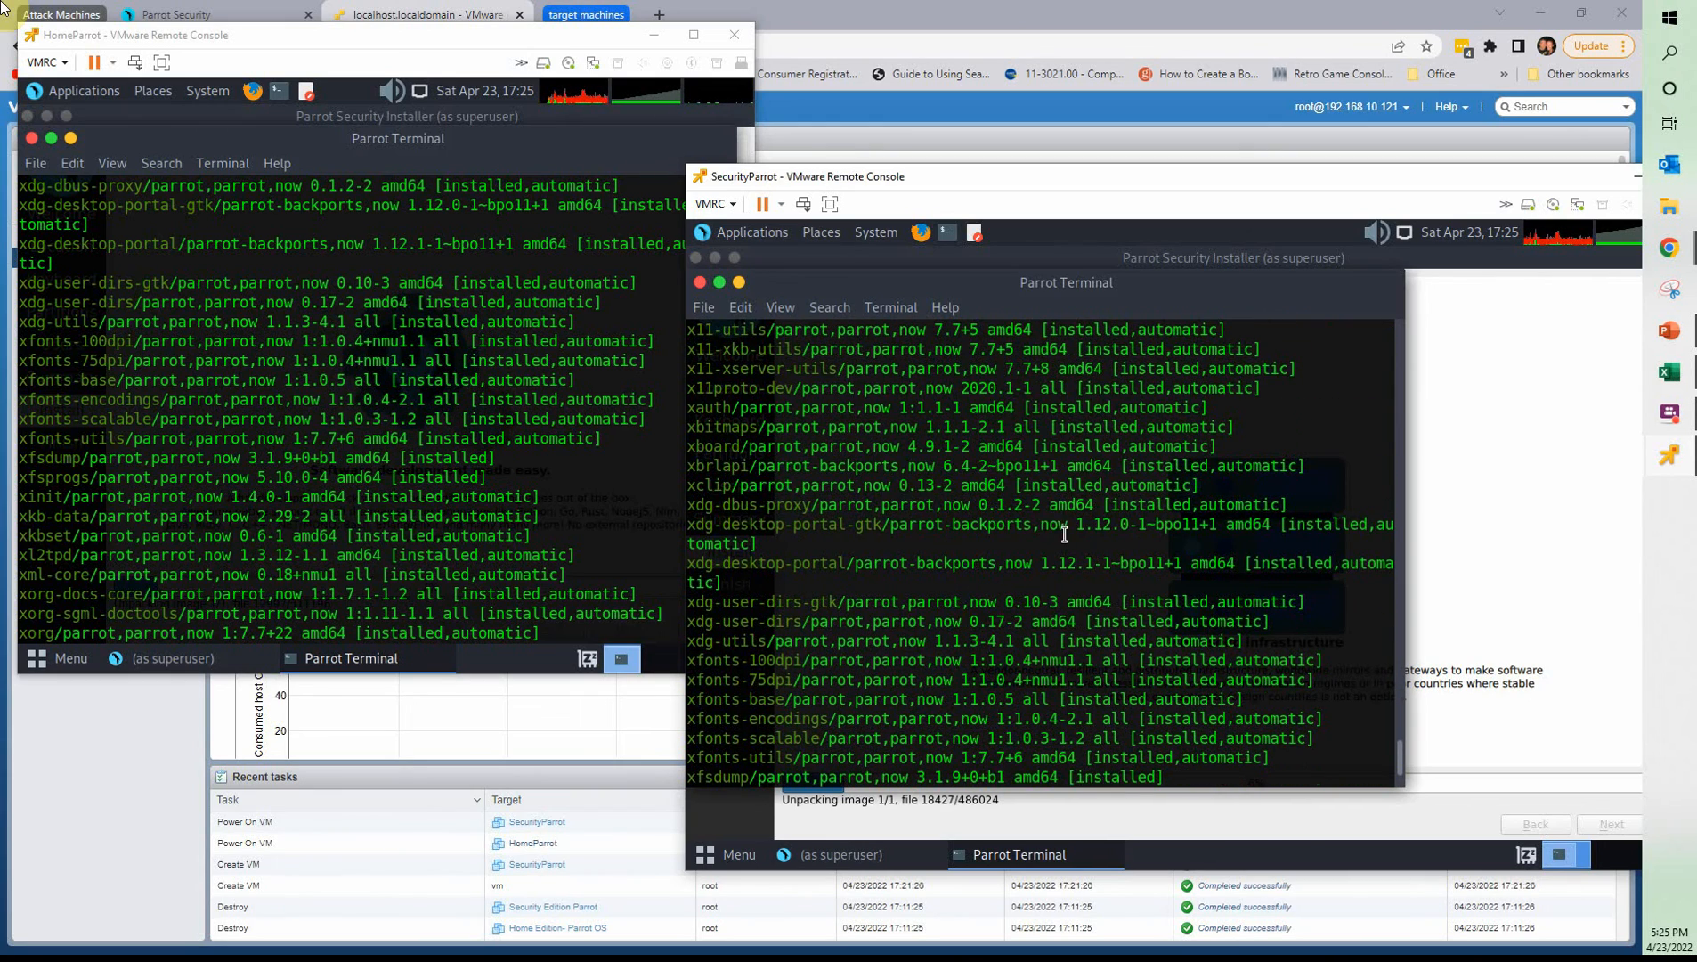
{"action": "scroll", "coordinate": [1064, 534], "scroll_direction": "up", "scroll_amount": 1}
{"action": "scroll", "coordinate": [948, 559], "scroll_direction": "up", "scroll_amount": 5}
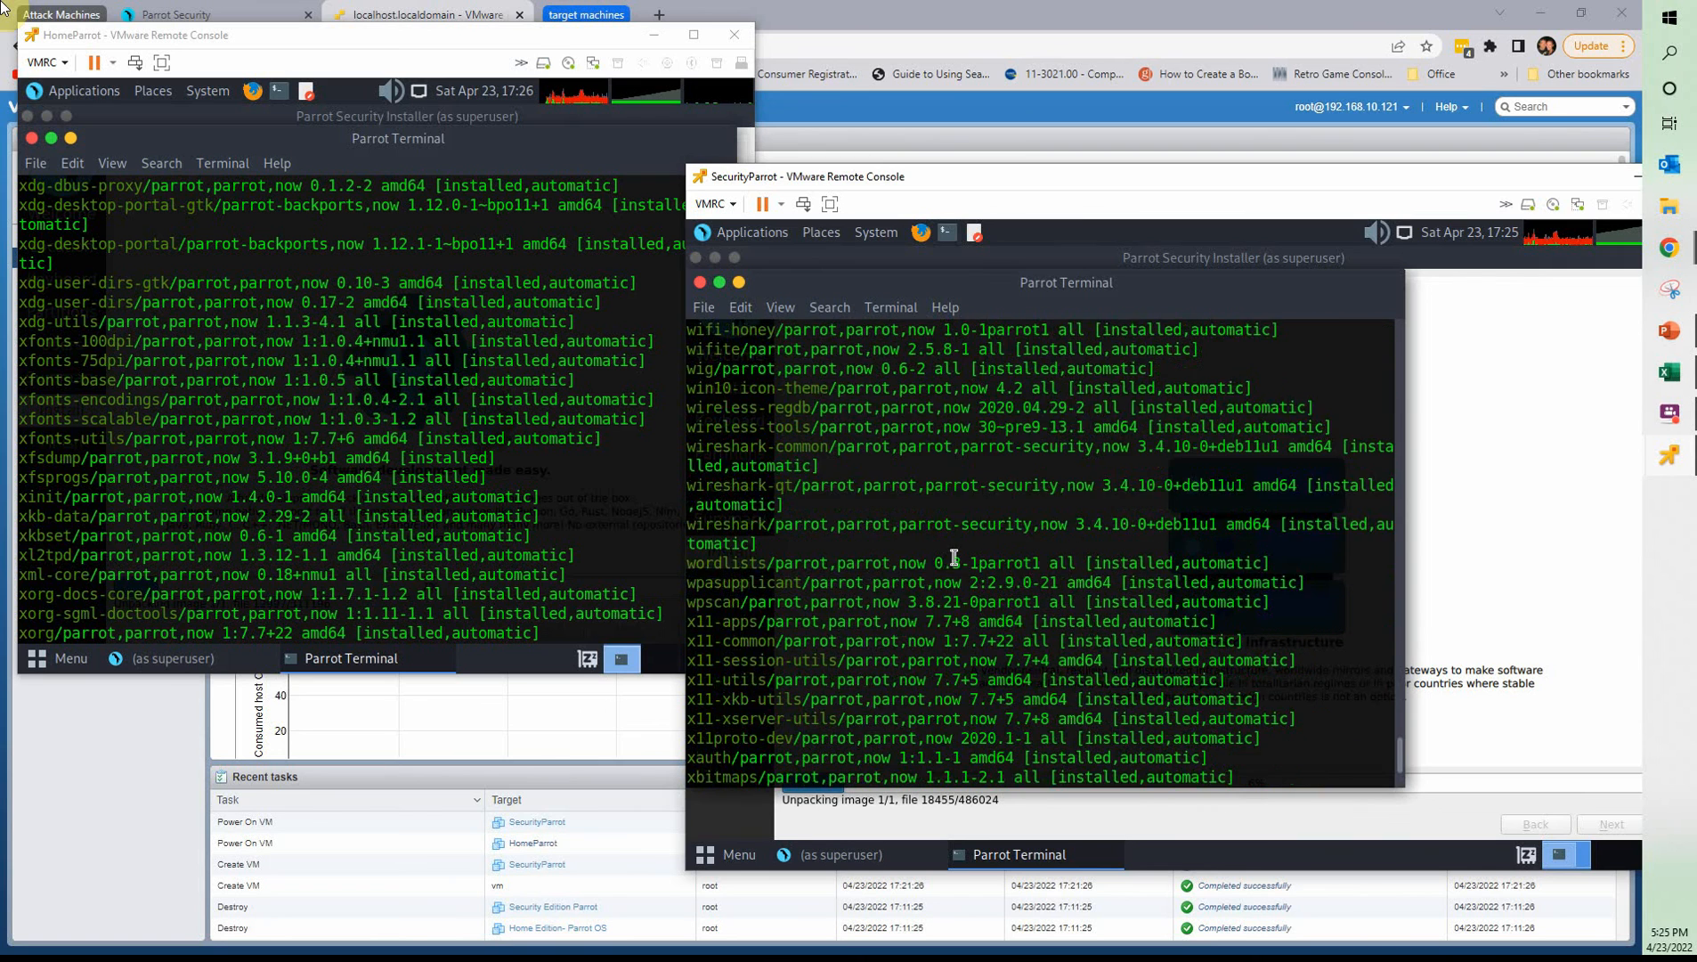
{"action": "scroll", "coordinate": [954, 557], "scroll_direction": "up", "scroll_amount": 1}
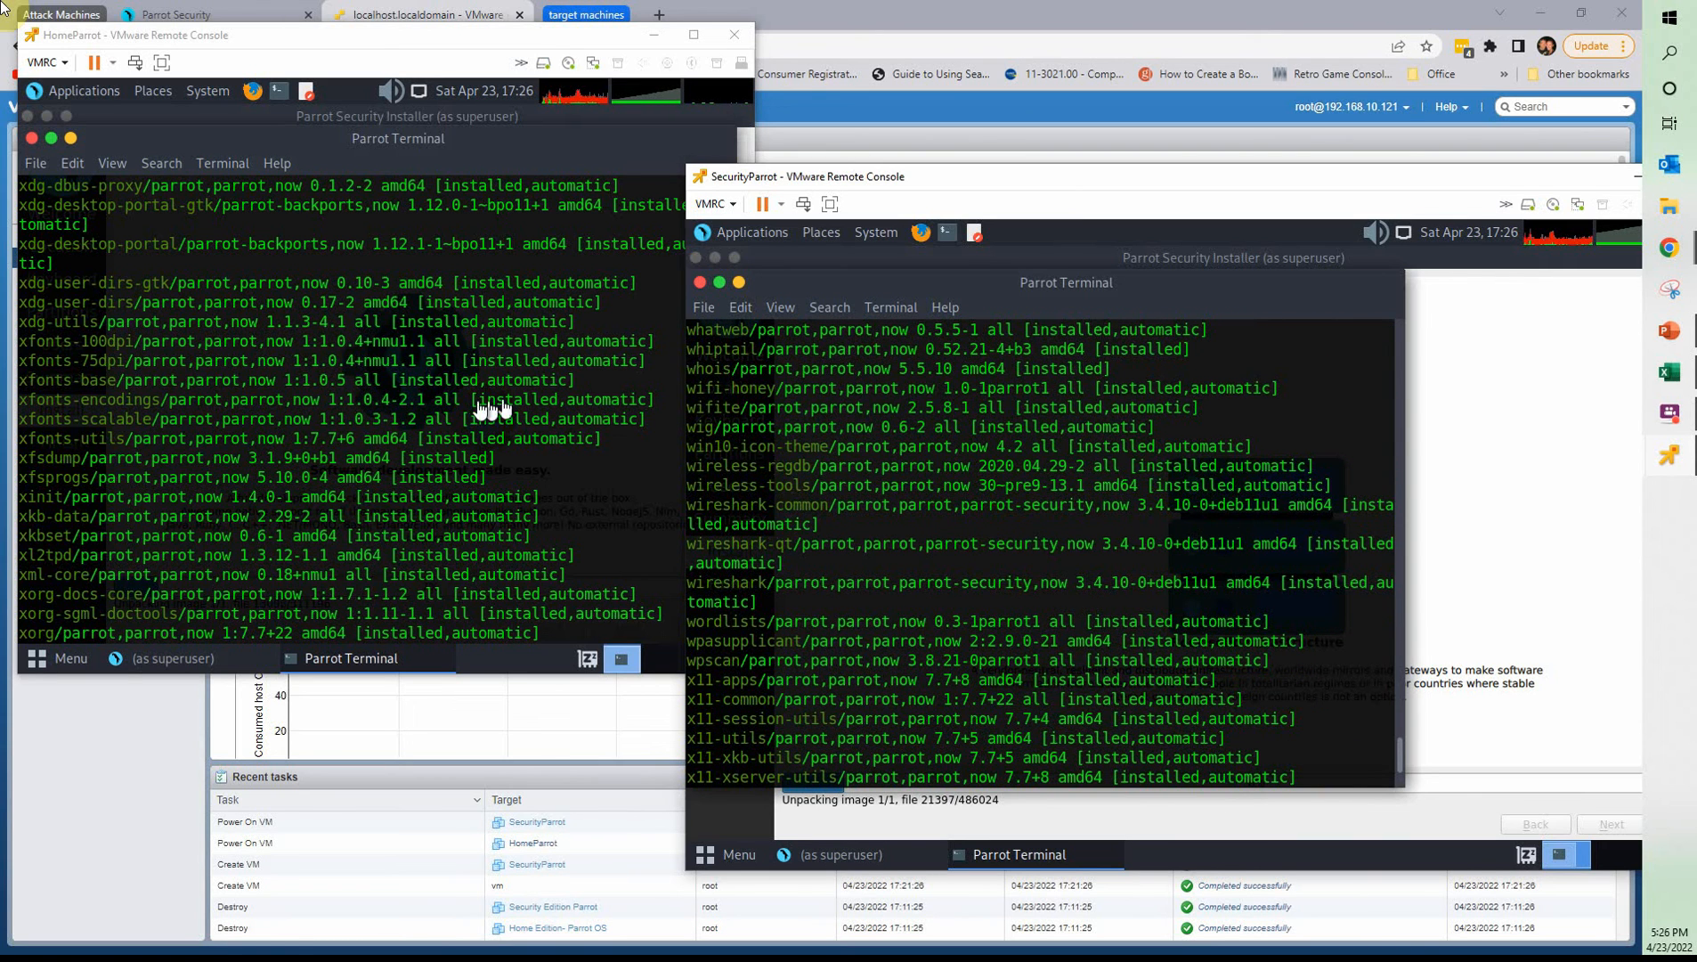
Compare the w packages side by side, highlighting HomeParrot's whiptail to wpasupplicant entries and SecurityParrot's wireshark entry
{"action": "left_click", "coordinate": [285, 415]}
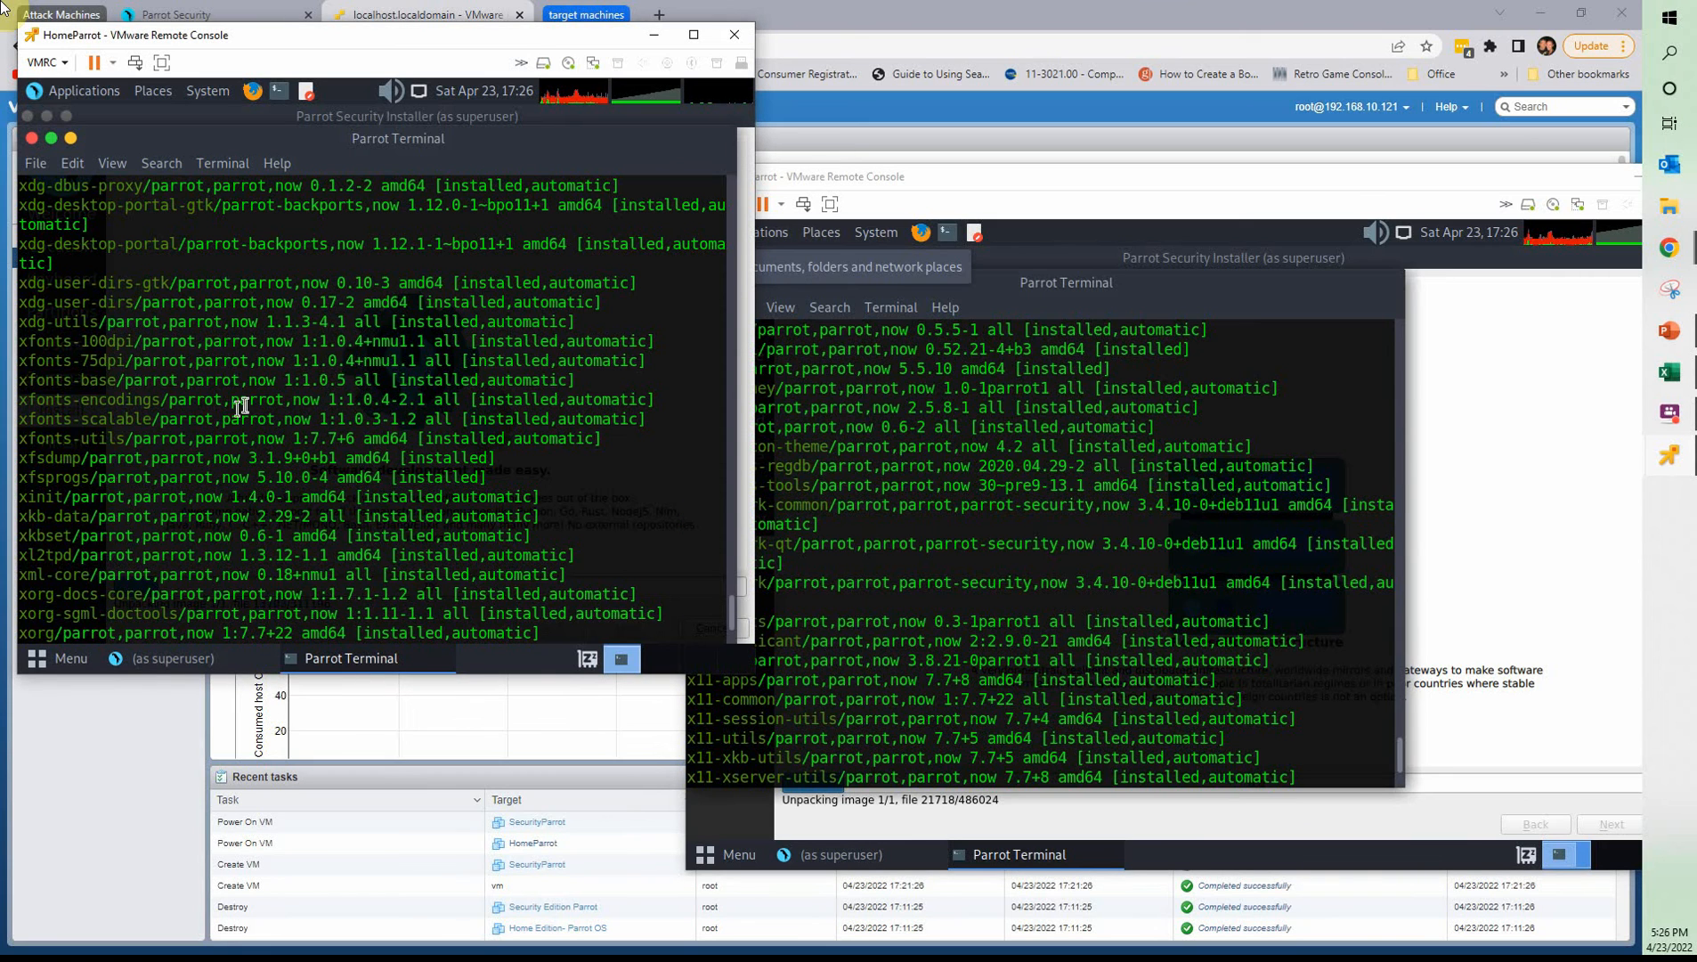
{"action": "scroll", "coordinate": [151, 414], "scroll_direction": "up", "scroll_amount": 1}
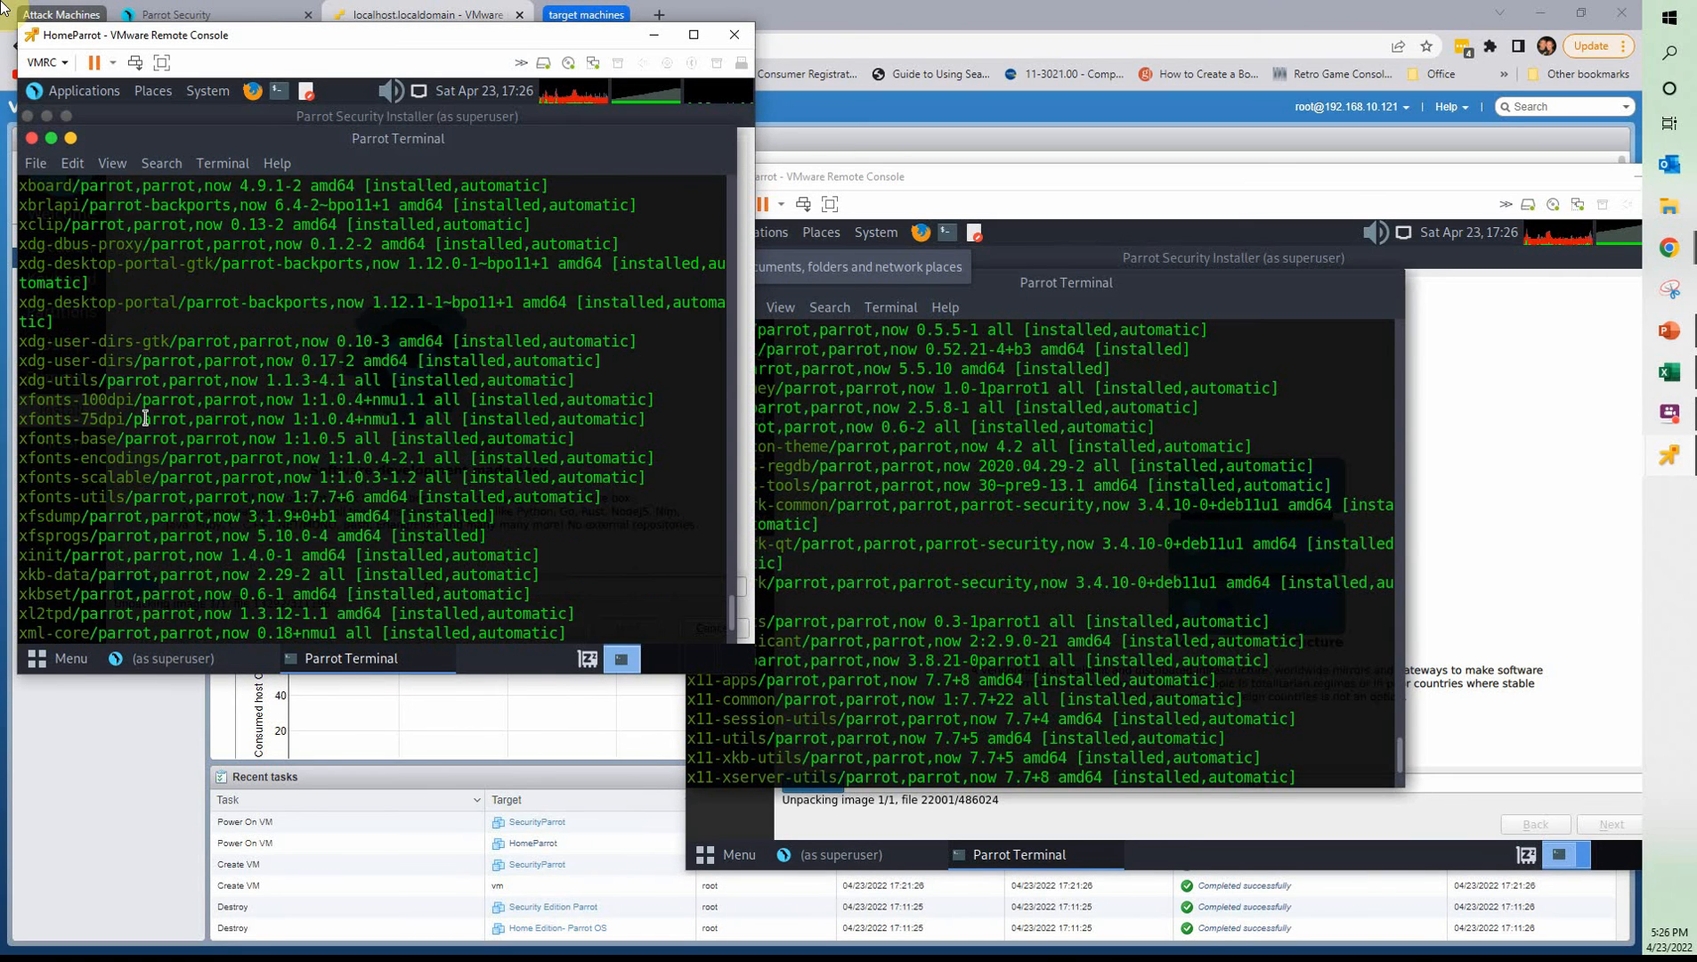
{"action": "scroll", "coordinate": [146, 419], "scroll_direction": "up", "scroll_amount": 7}
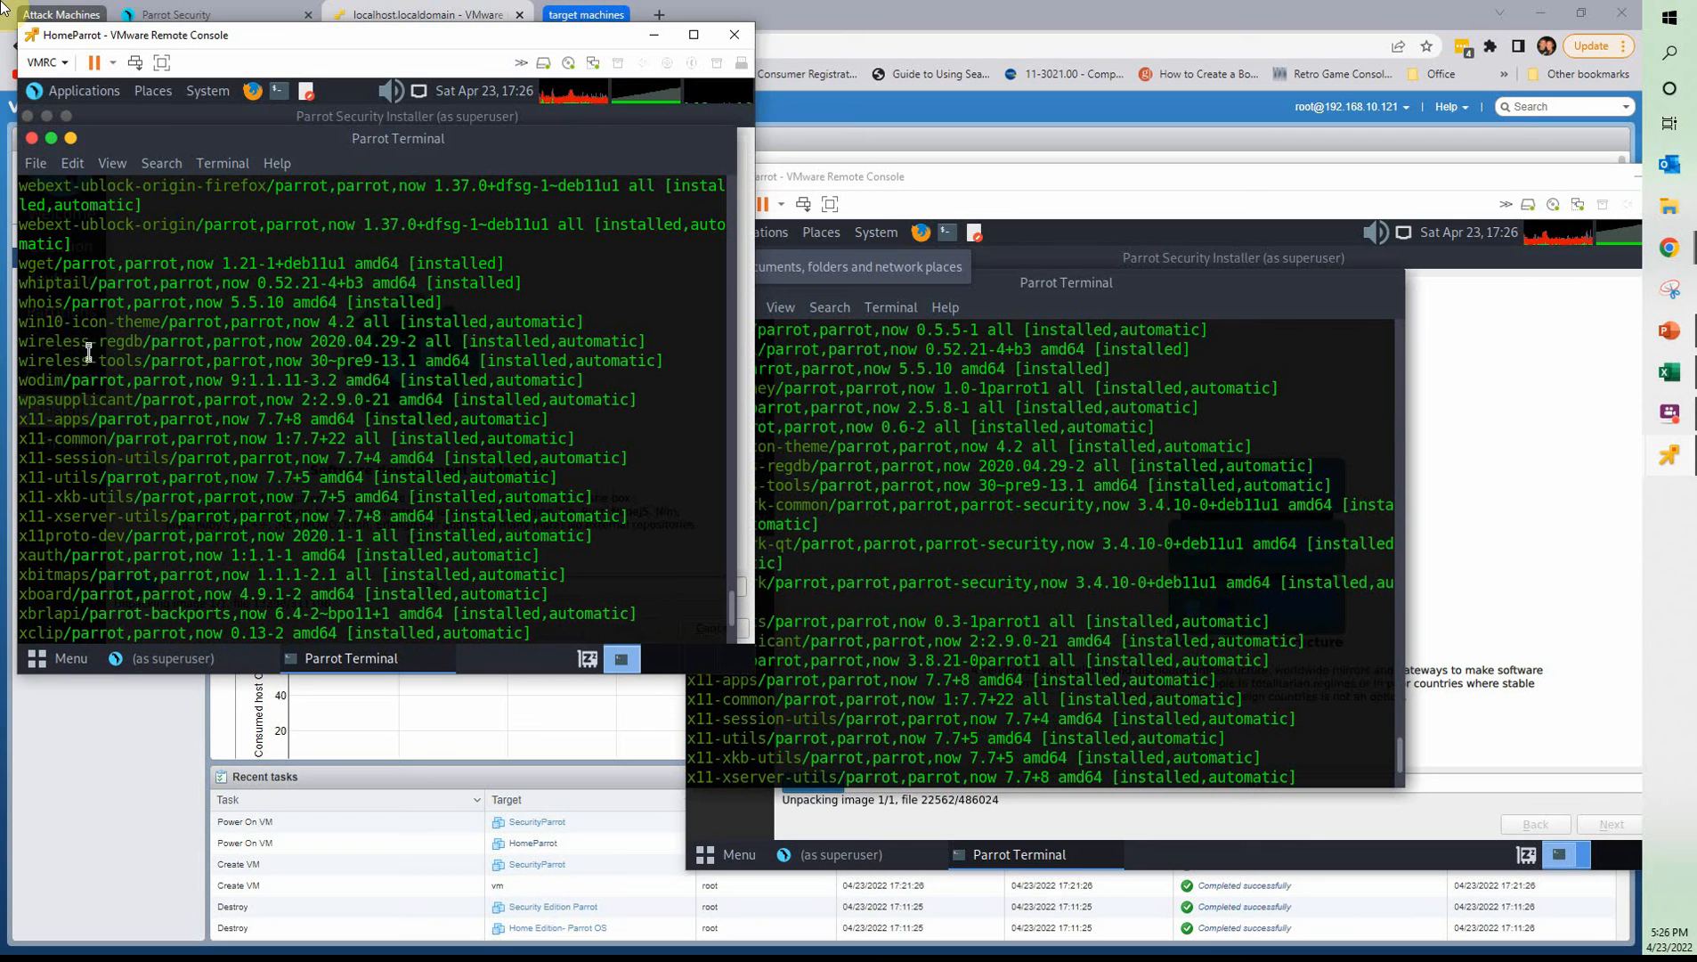
{"action": "left_click_drag", "start_coordinate": [34, 278], "coordinate": [169, 400]}
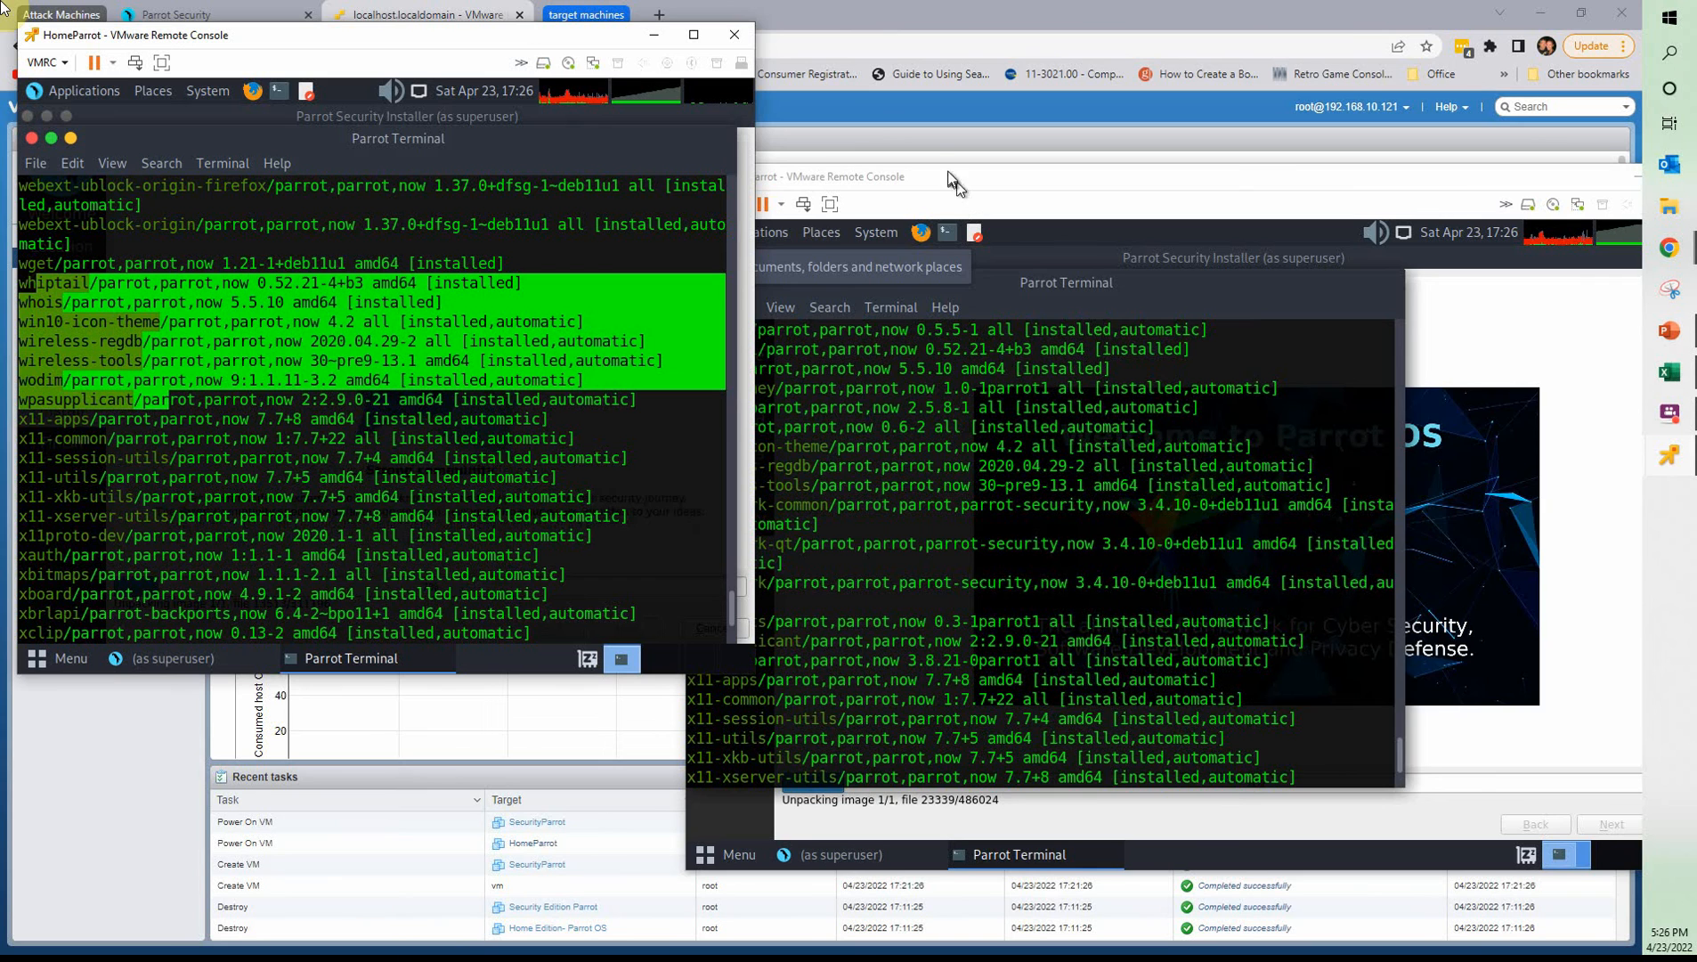
{"action": "left_click_drag", "start_coordinate": [953, 183], "coordinate": [1023, 38]}
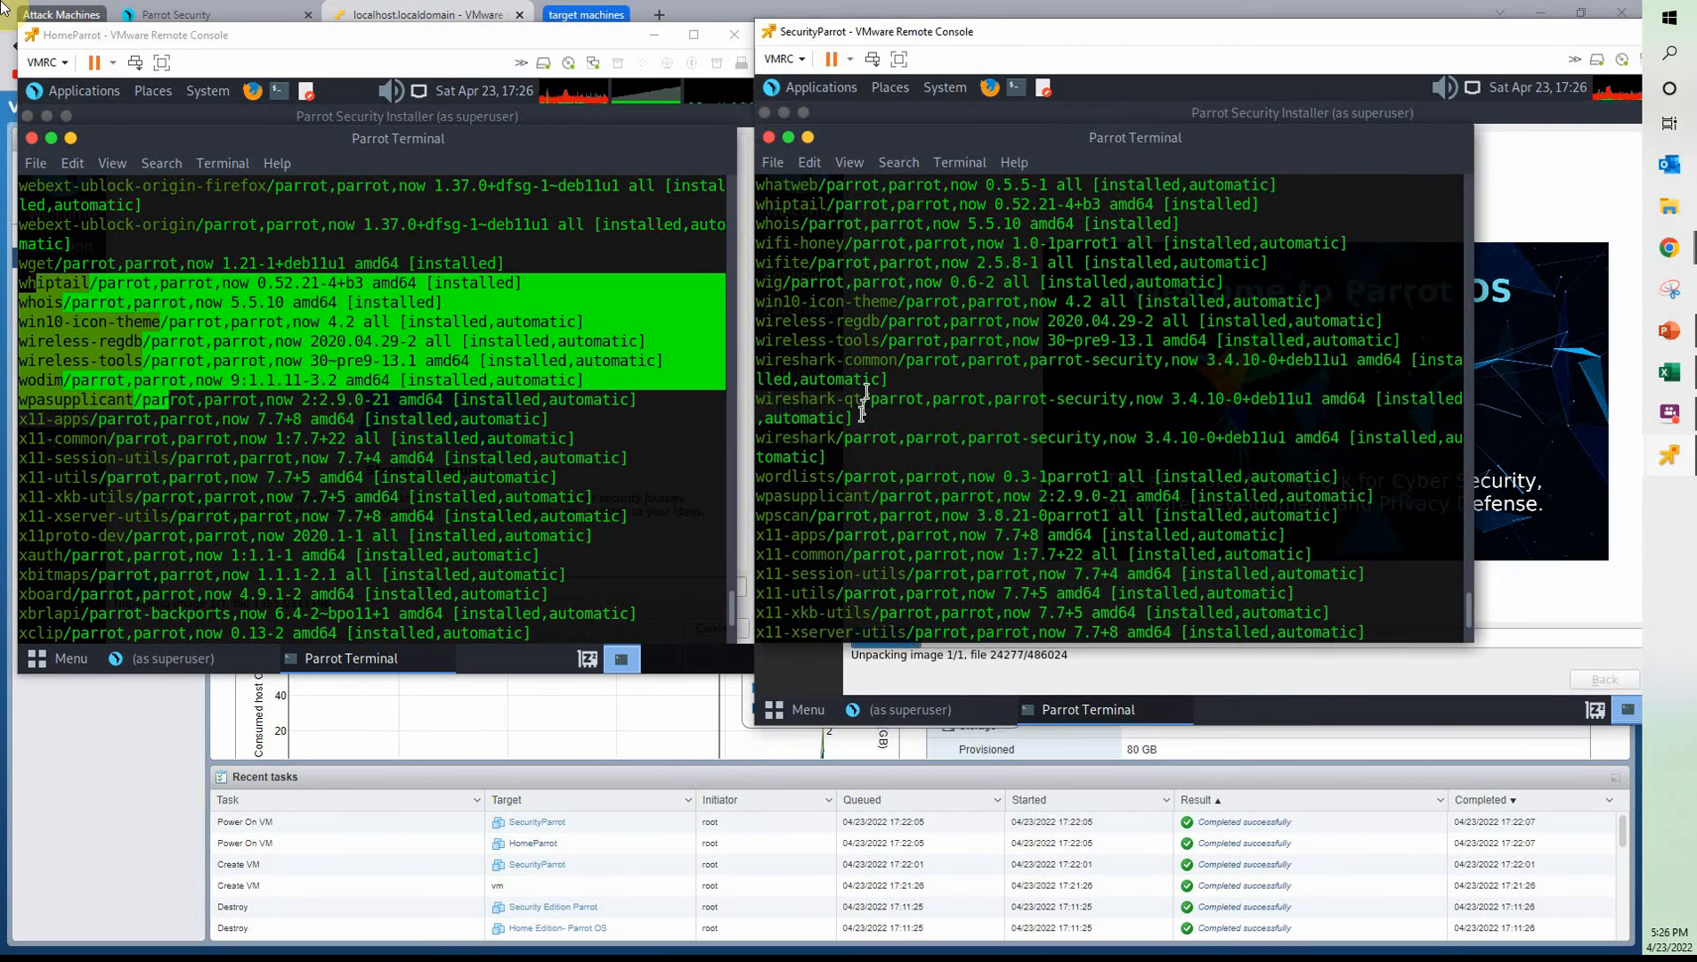
{"action": "left_click_drag", "start_coordinate": [763, 439], "coordinate": [1224, 463]}
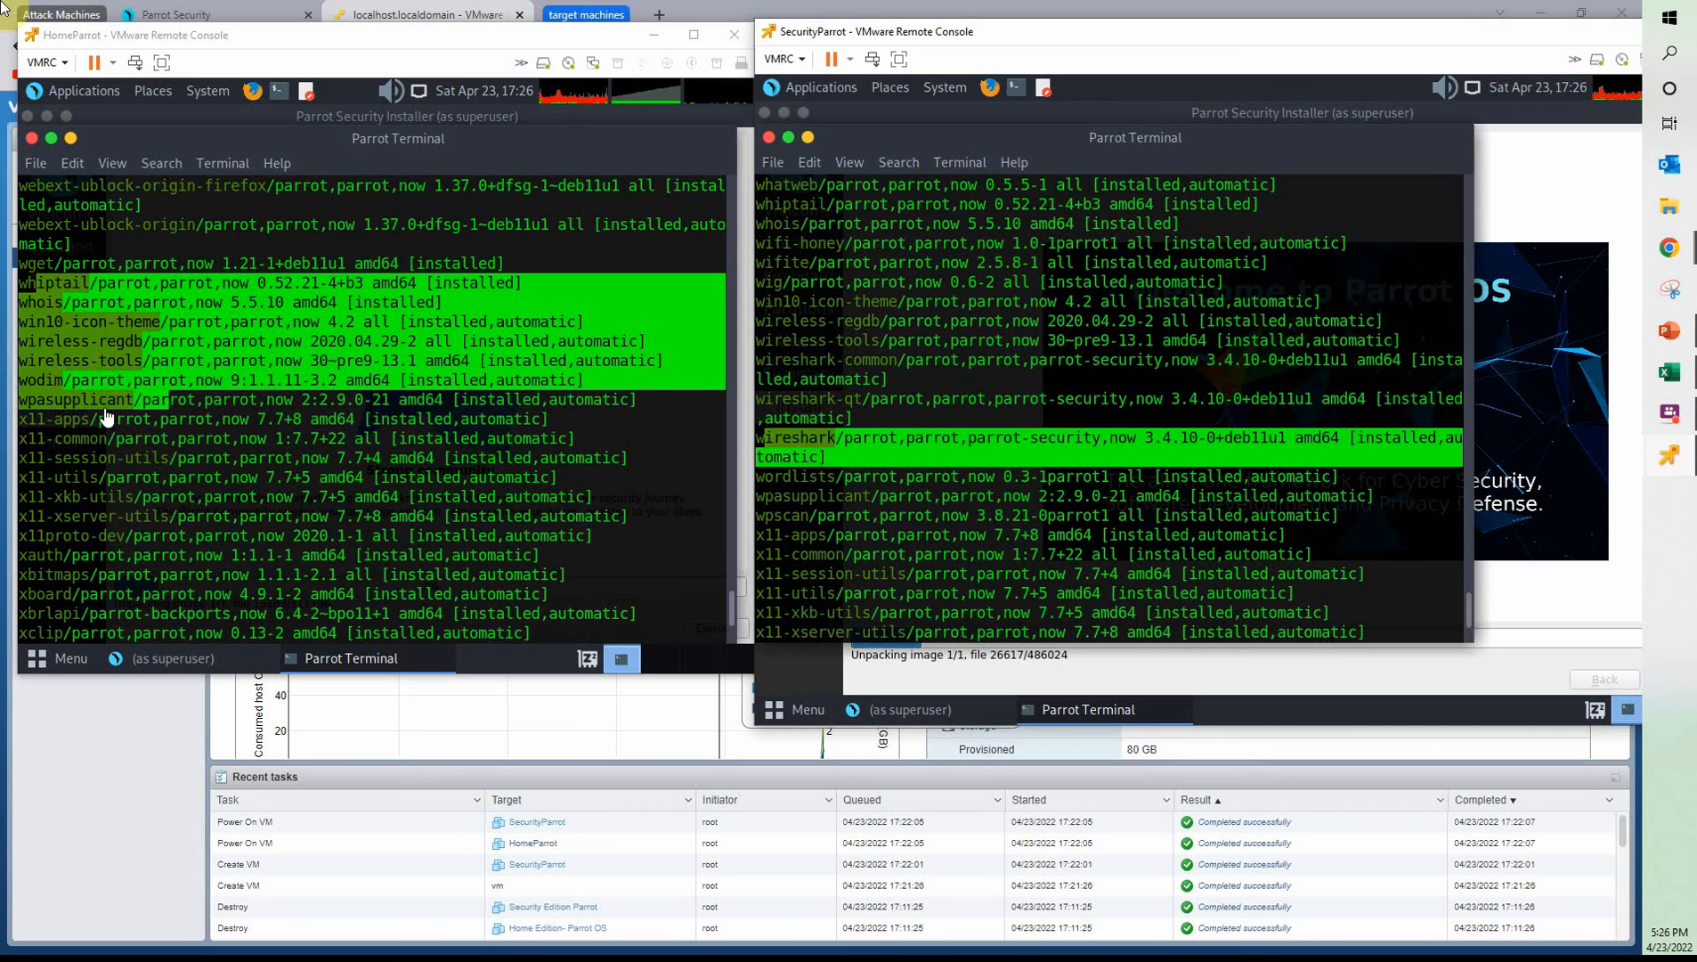
Reposition HomeParrot's console window, clear the package highlight and enlarge the window to reveal the installer's progress
{"action": "left_click", "coordinate": [648, 490]}
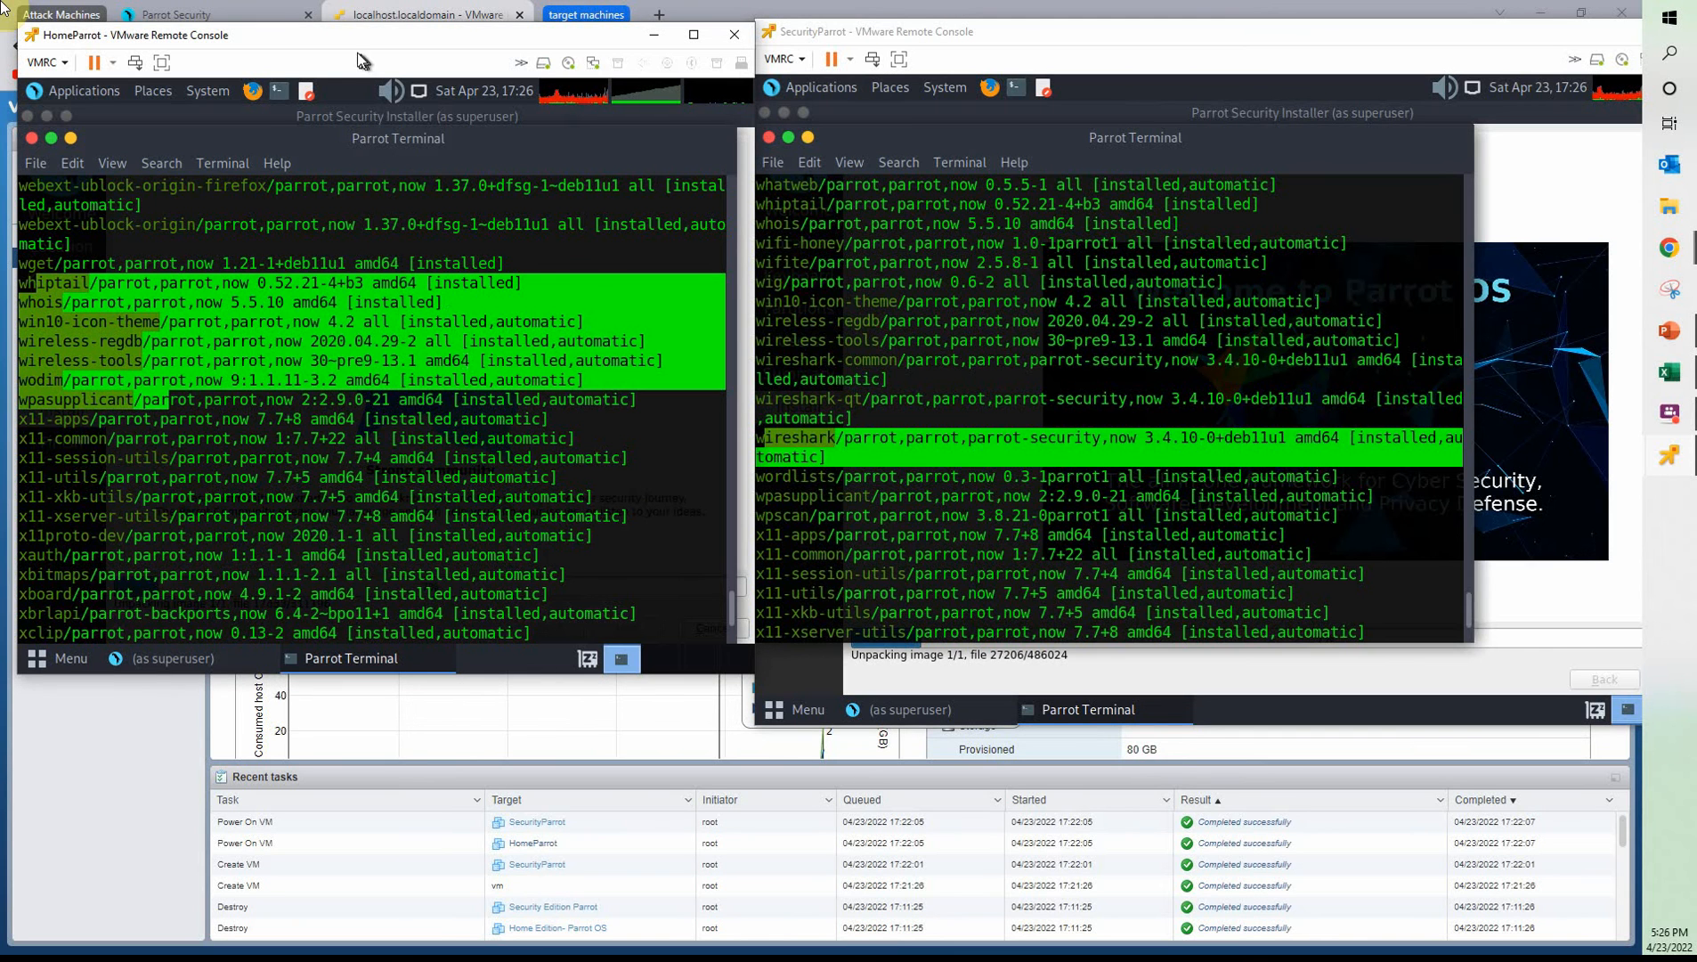
{"action": "left_click_drag", "start_coordinate": [357, 60], "coordinate": [363, 85]}
{"action": "left_click", "coordinate": [637, 461]}
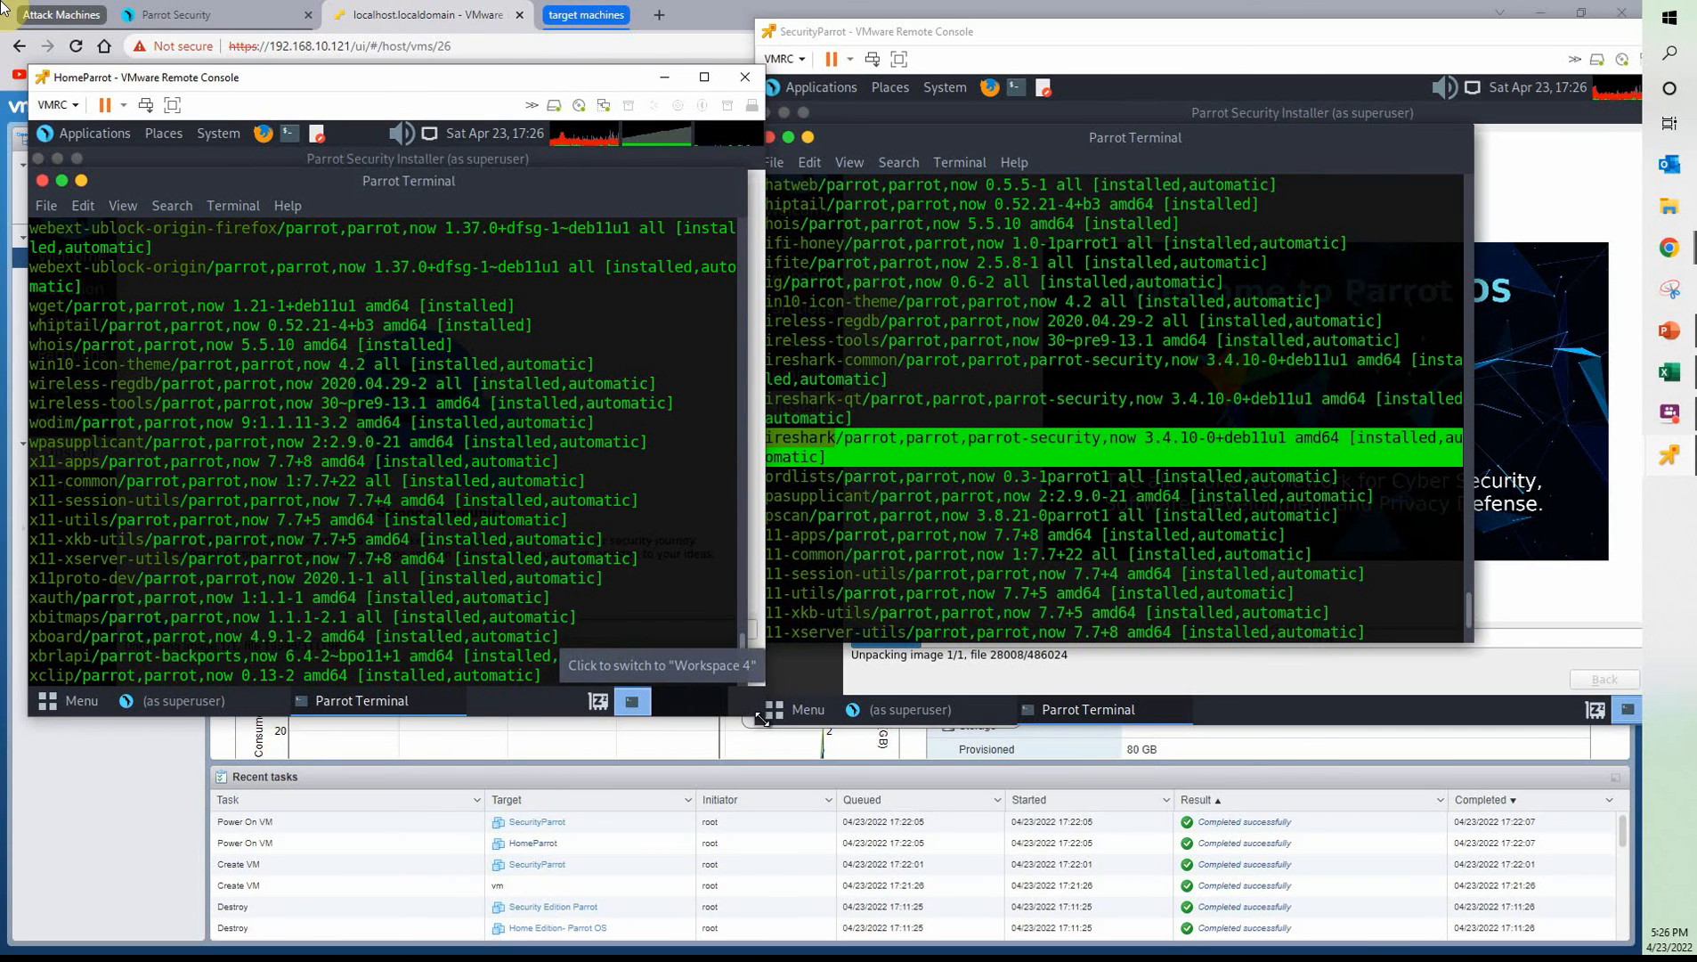
{"action": "left_click_drag", "start_coordinate": [766, 731], "coordinate": [955, 823]}
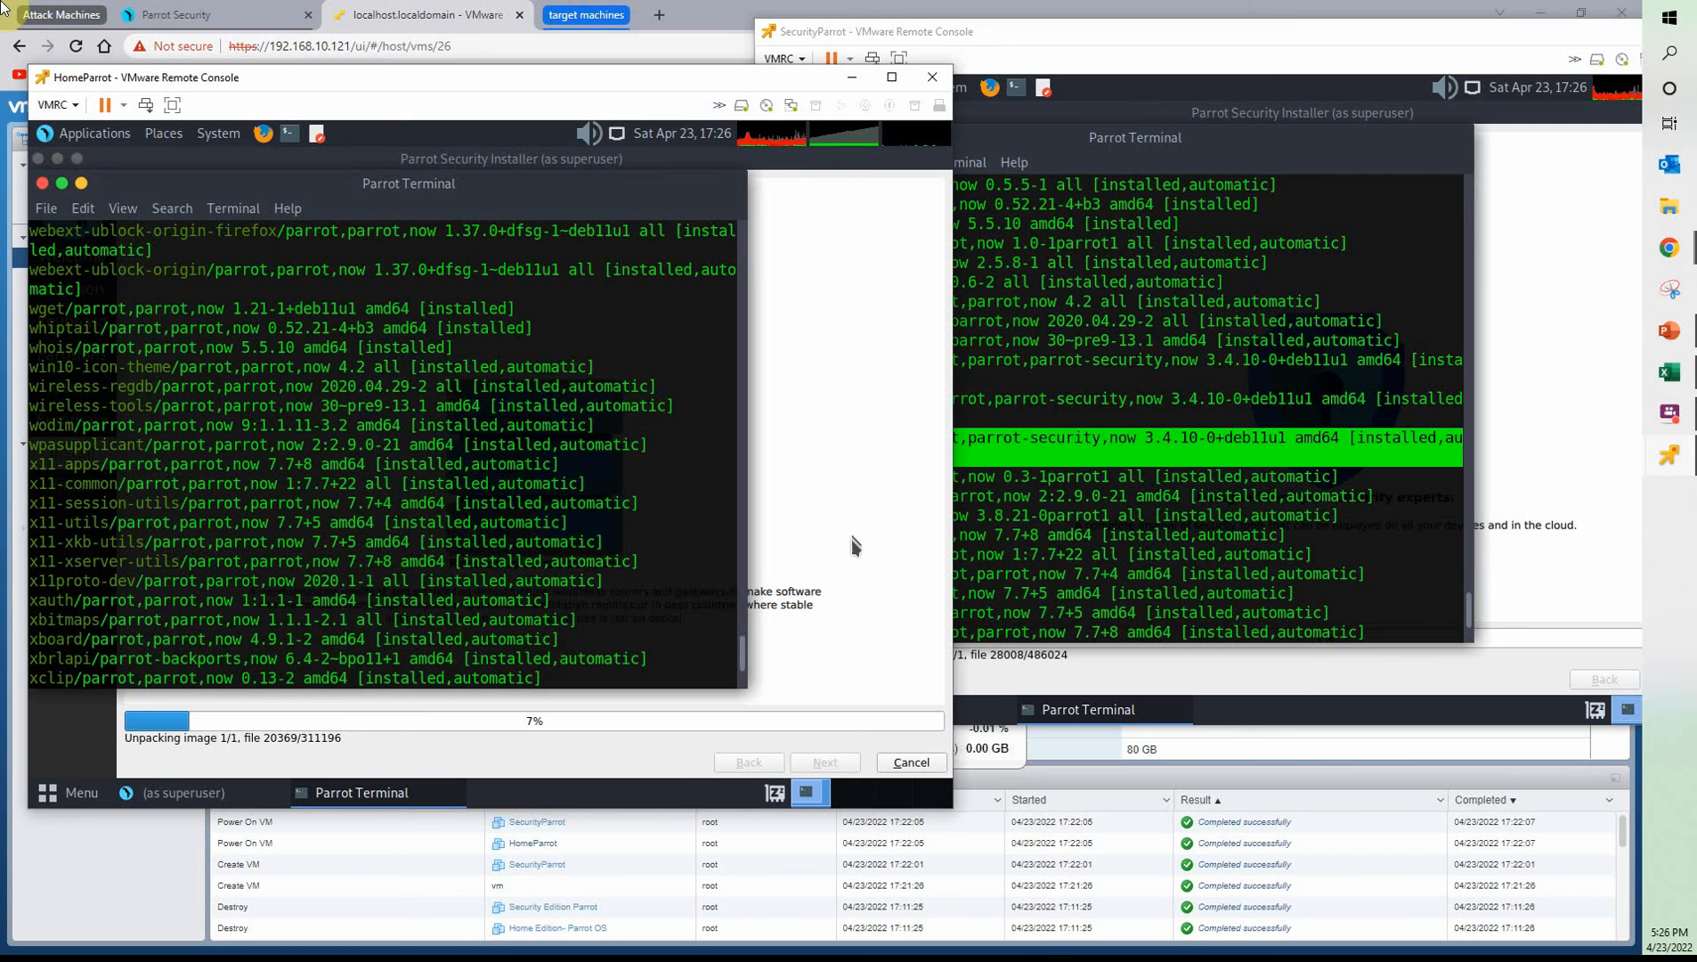
Close the terminal in HomeParrot and the terminal in SecurityParrot
{"action": "left_click_drag", "start_coordinate": [326, 176], "coordinate": [423, 210]}
{"action": "left_click", "coordinate": [139, 219]}
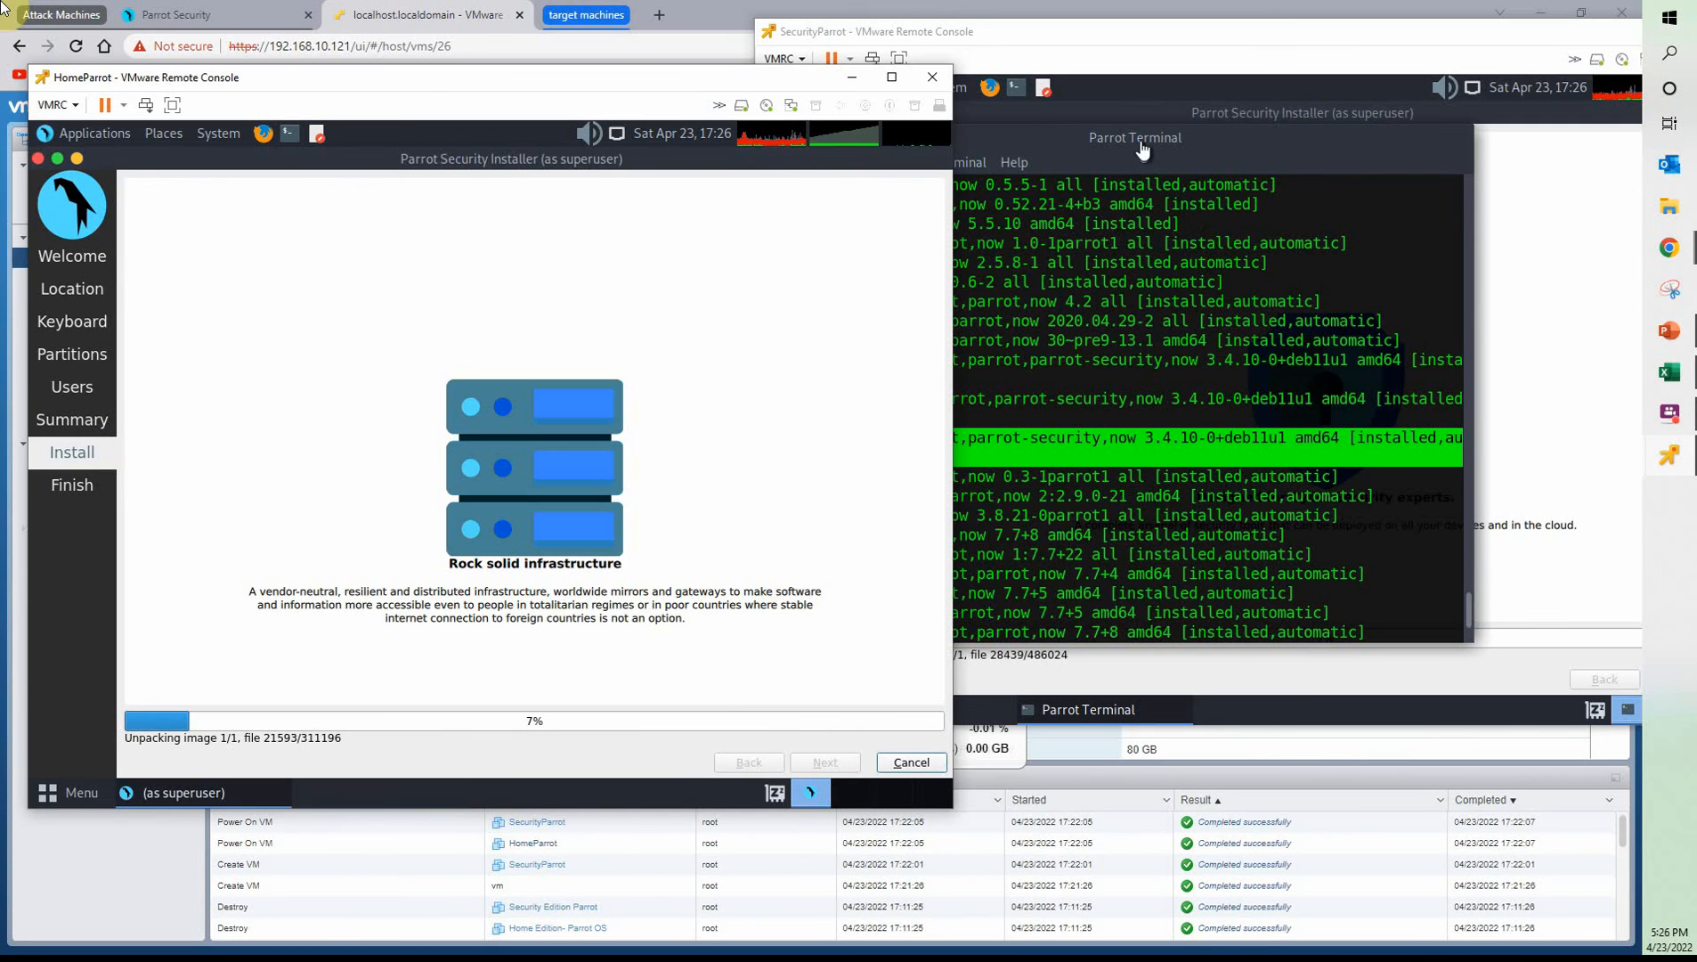
{"action": "left_click", "coordinate": [1144, 147]}
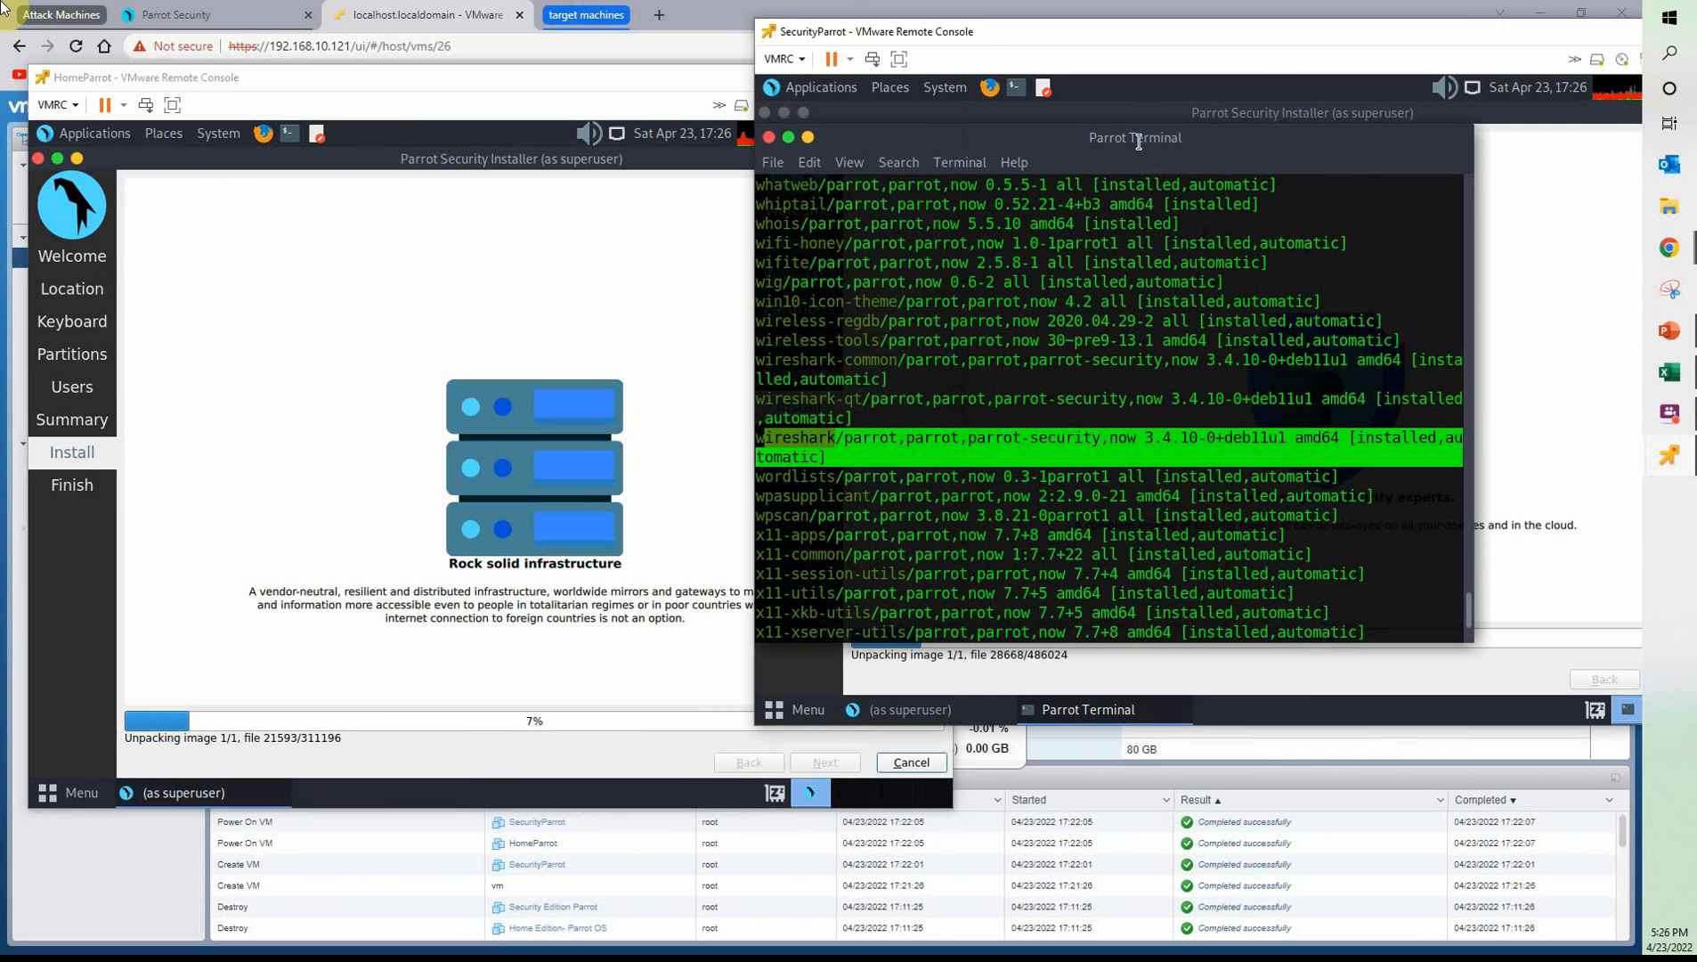
{"action": "left_click", "coordinate": [768, 137]}
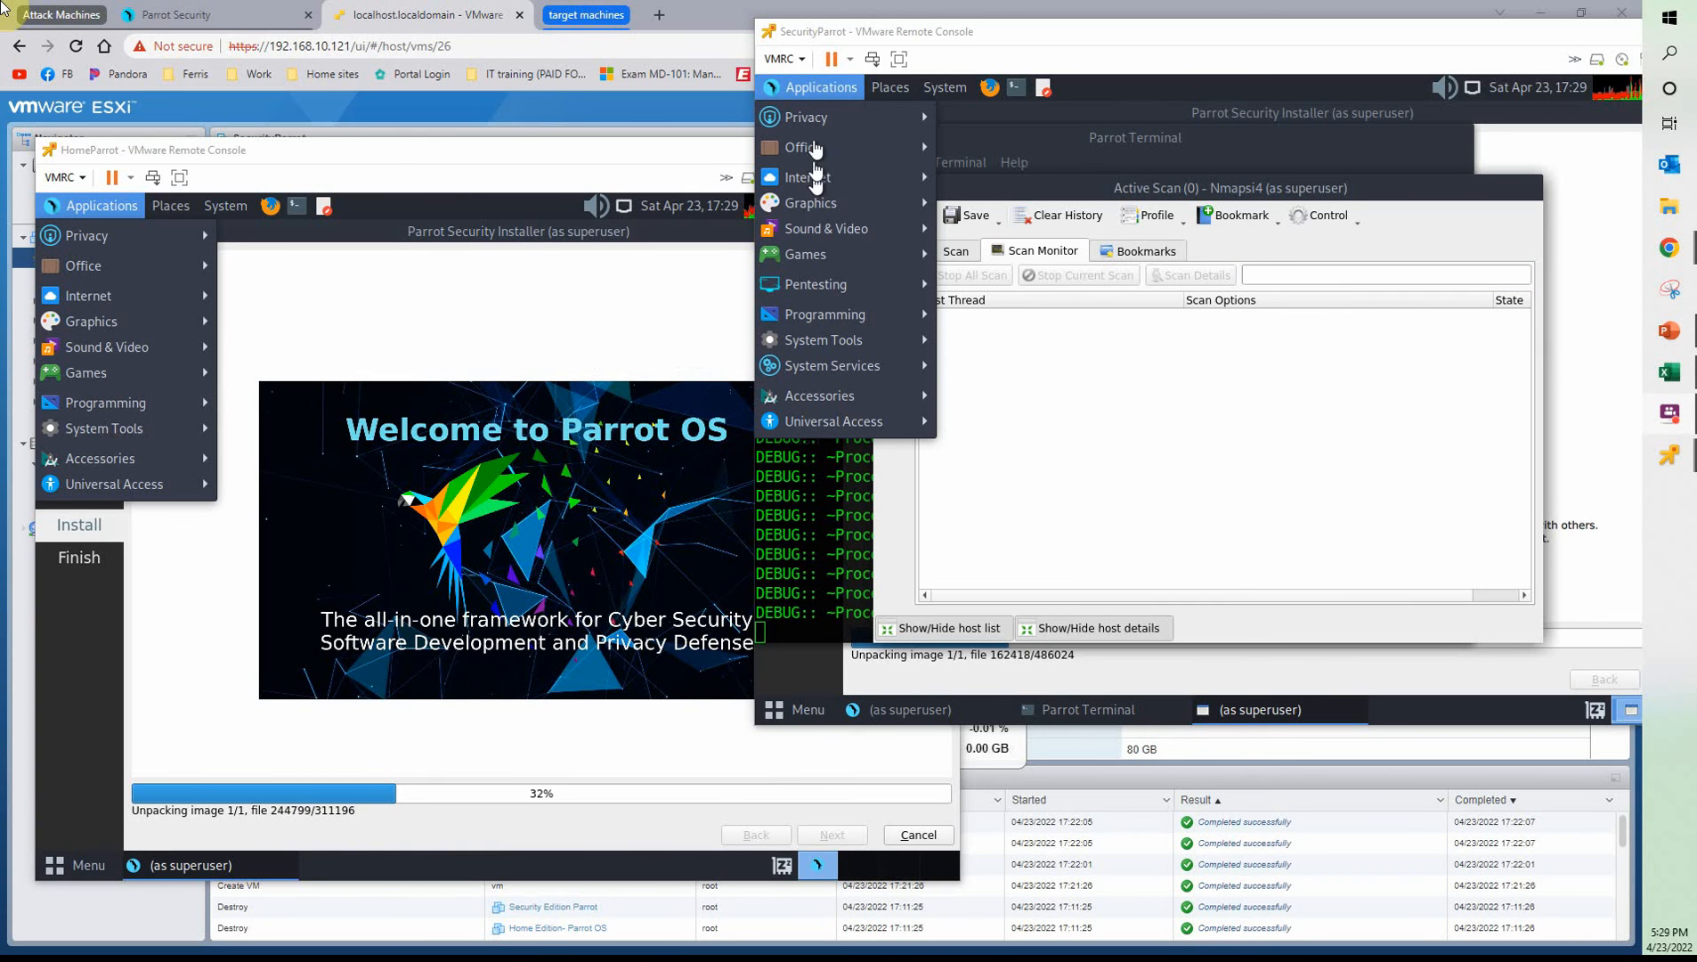
Examine SecurityParrot's Pentesting tool categories, including the Information Gathering tools
{"action": "mouse_move", "coordinate": [837, 291]}
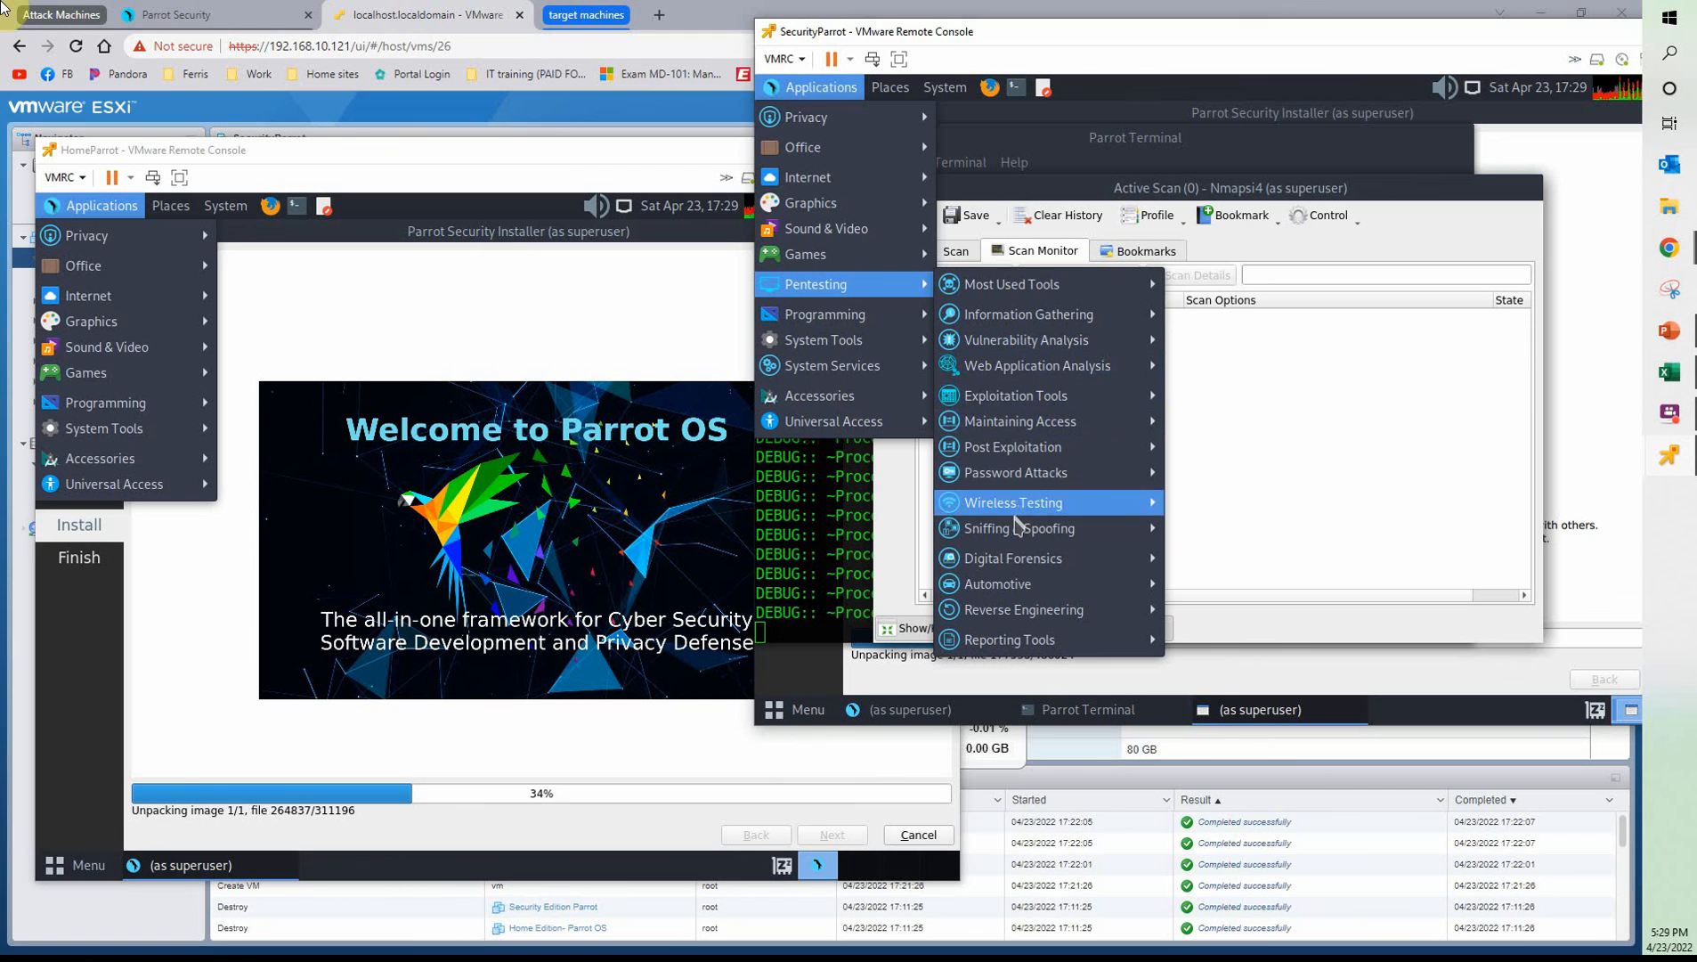
{"action": "mouse_move", "coordinate": [987, 320]}
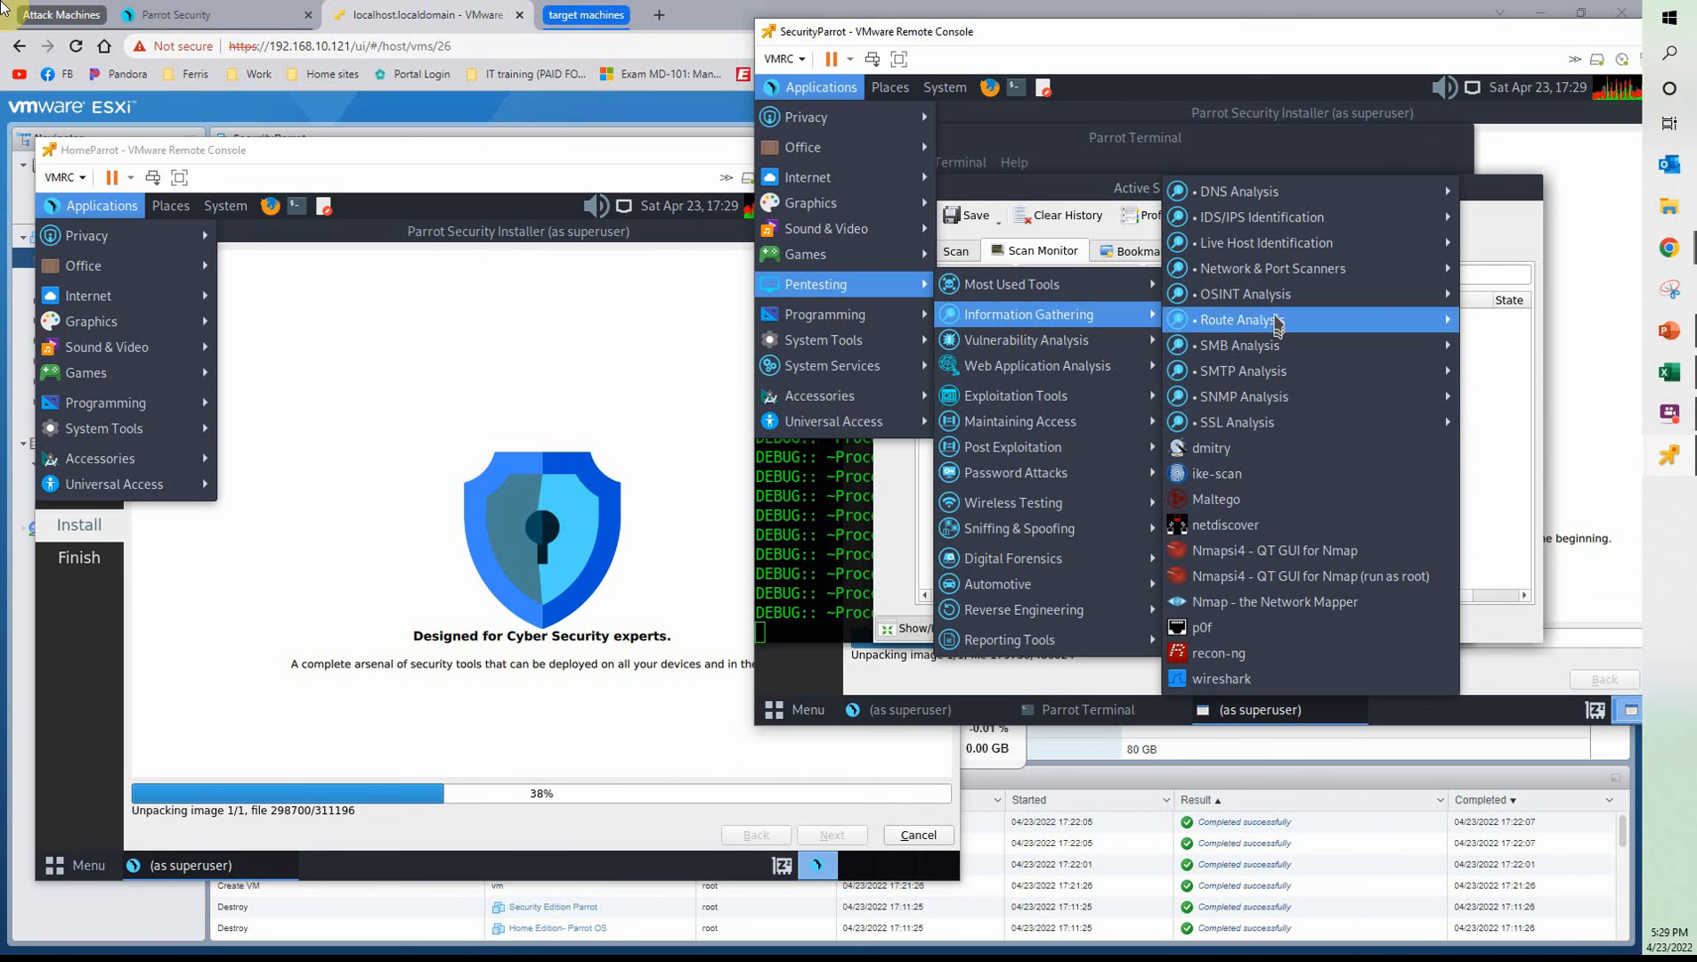
{"action": "mouse_move", "coordinate": [1278, 305]}
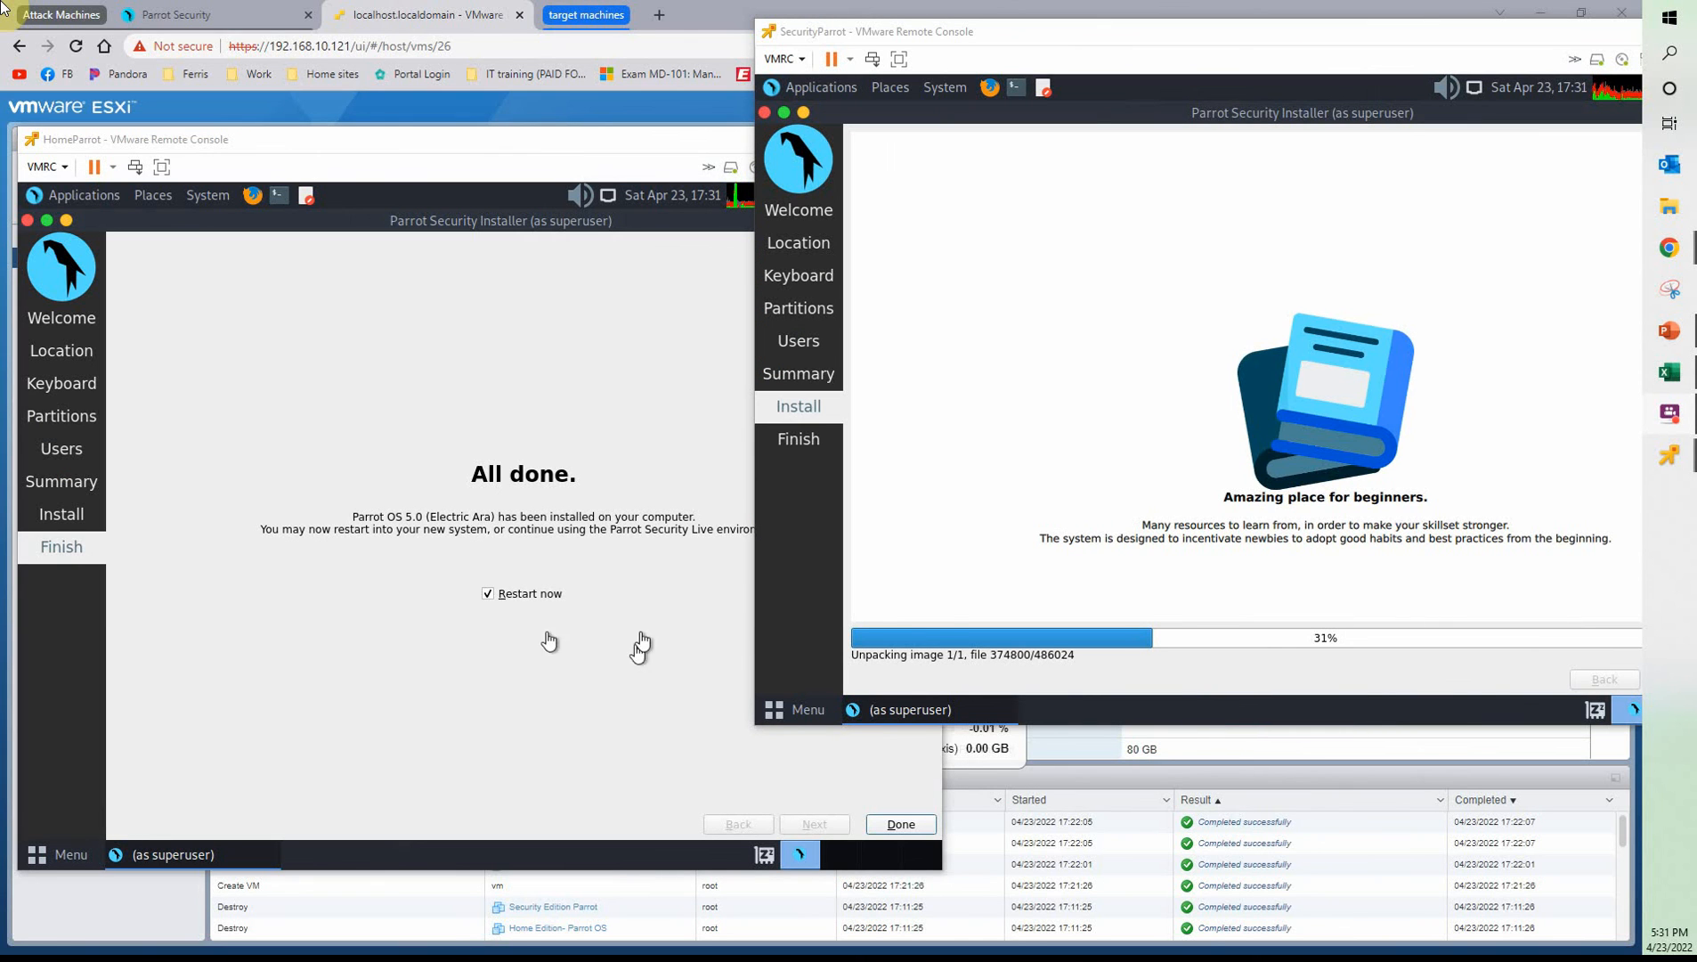
Finish the HomeParrot and SecurityParrot installations with Restart now enabled, booting HomeParrot into Parrot GNU/Linux
{"action": "left_click", "coordinate": [459, 667]}
{"action": "left_click", "coordinate": [901, 823]}
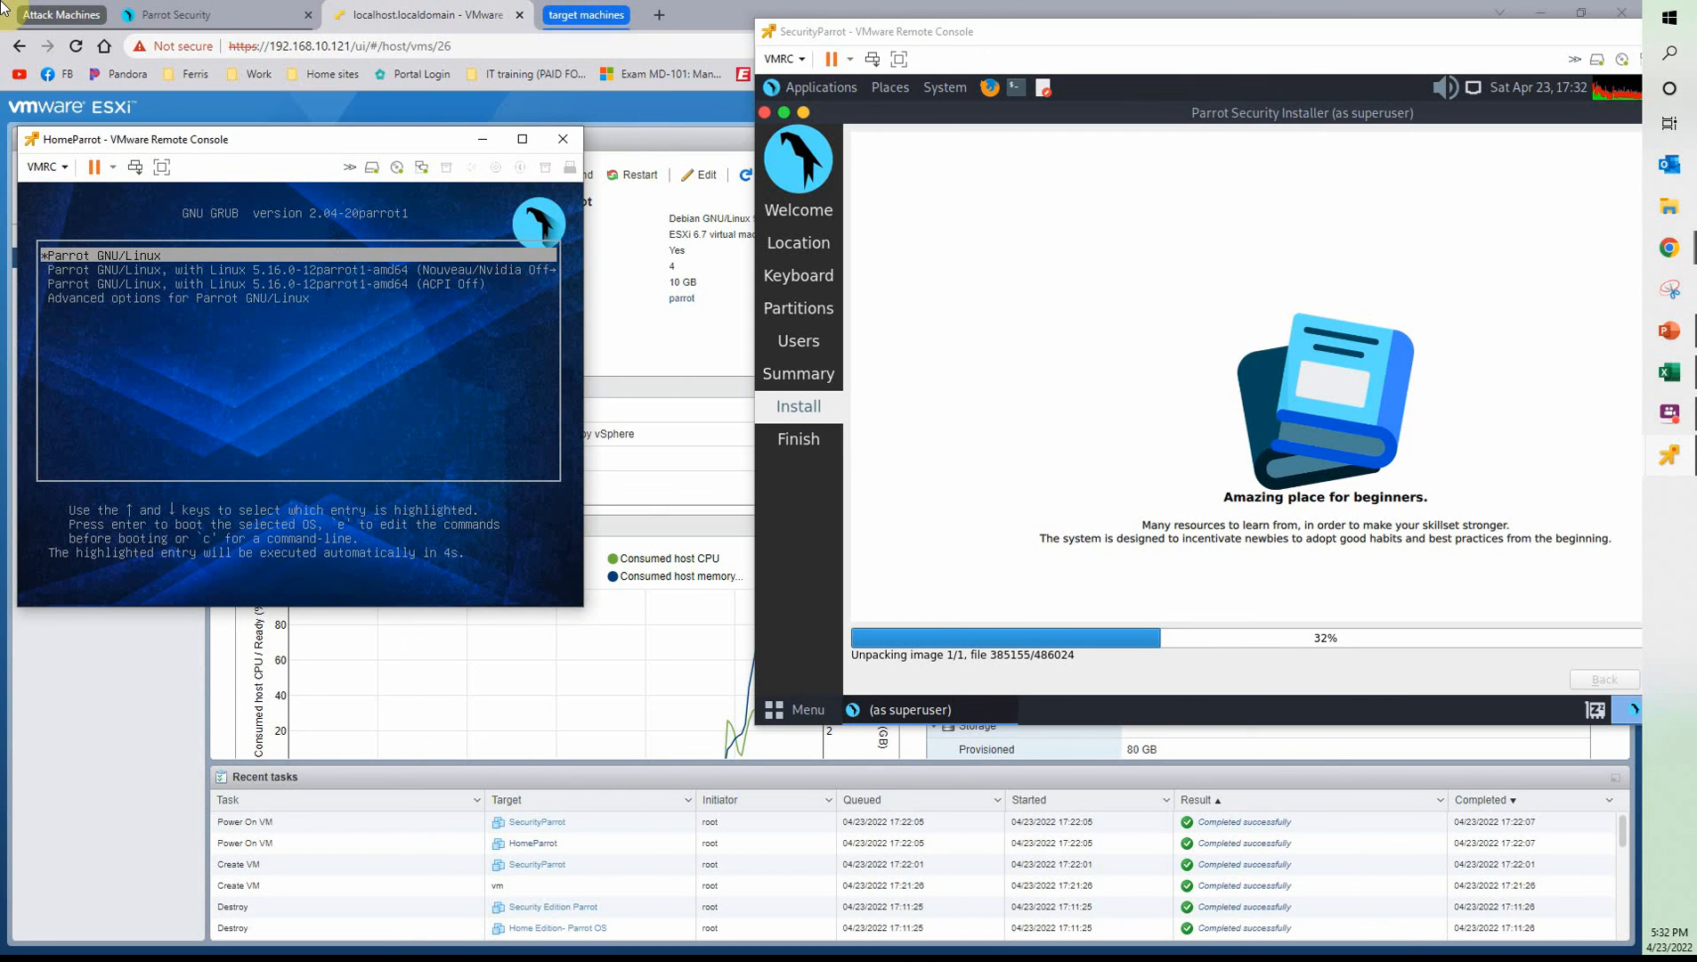
{"action": "key", "text": "Return"}
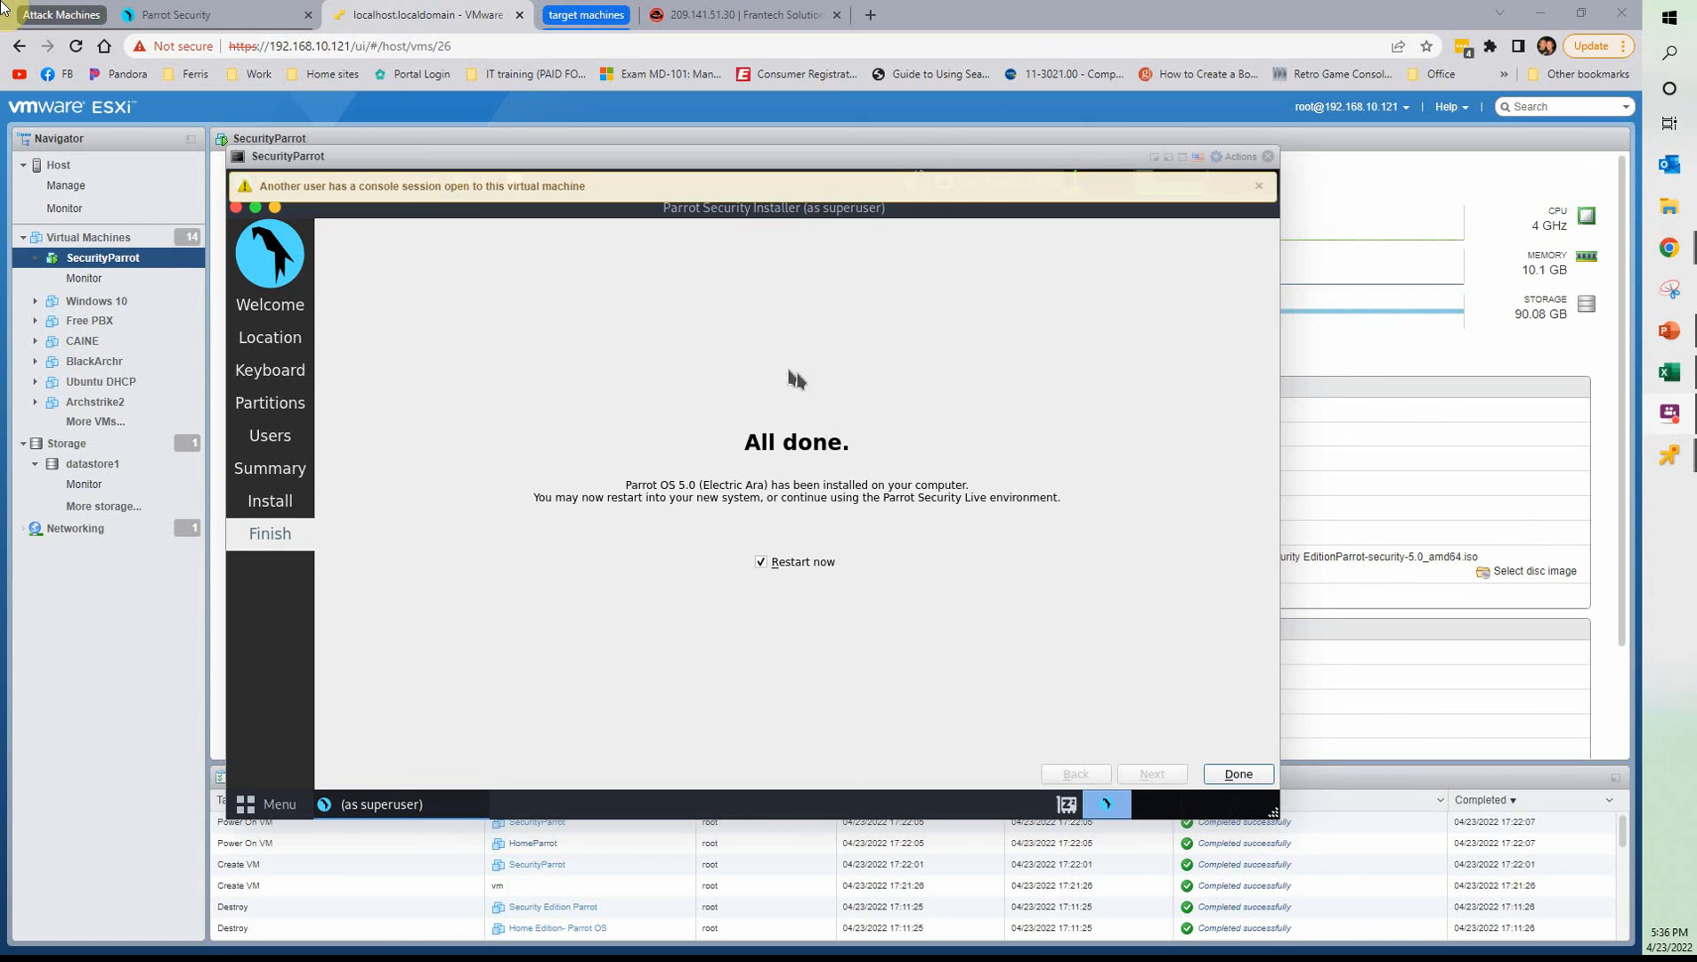
{"action": "left_click", "coordinate": [1238, 774]}
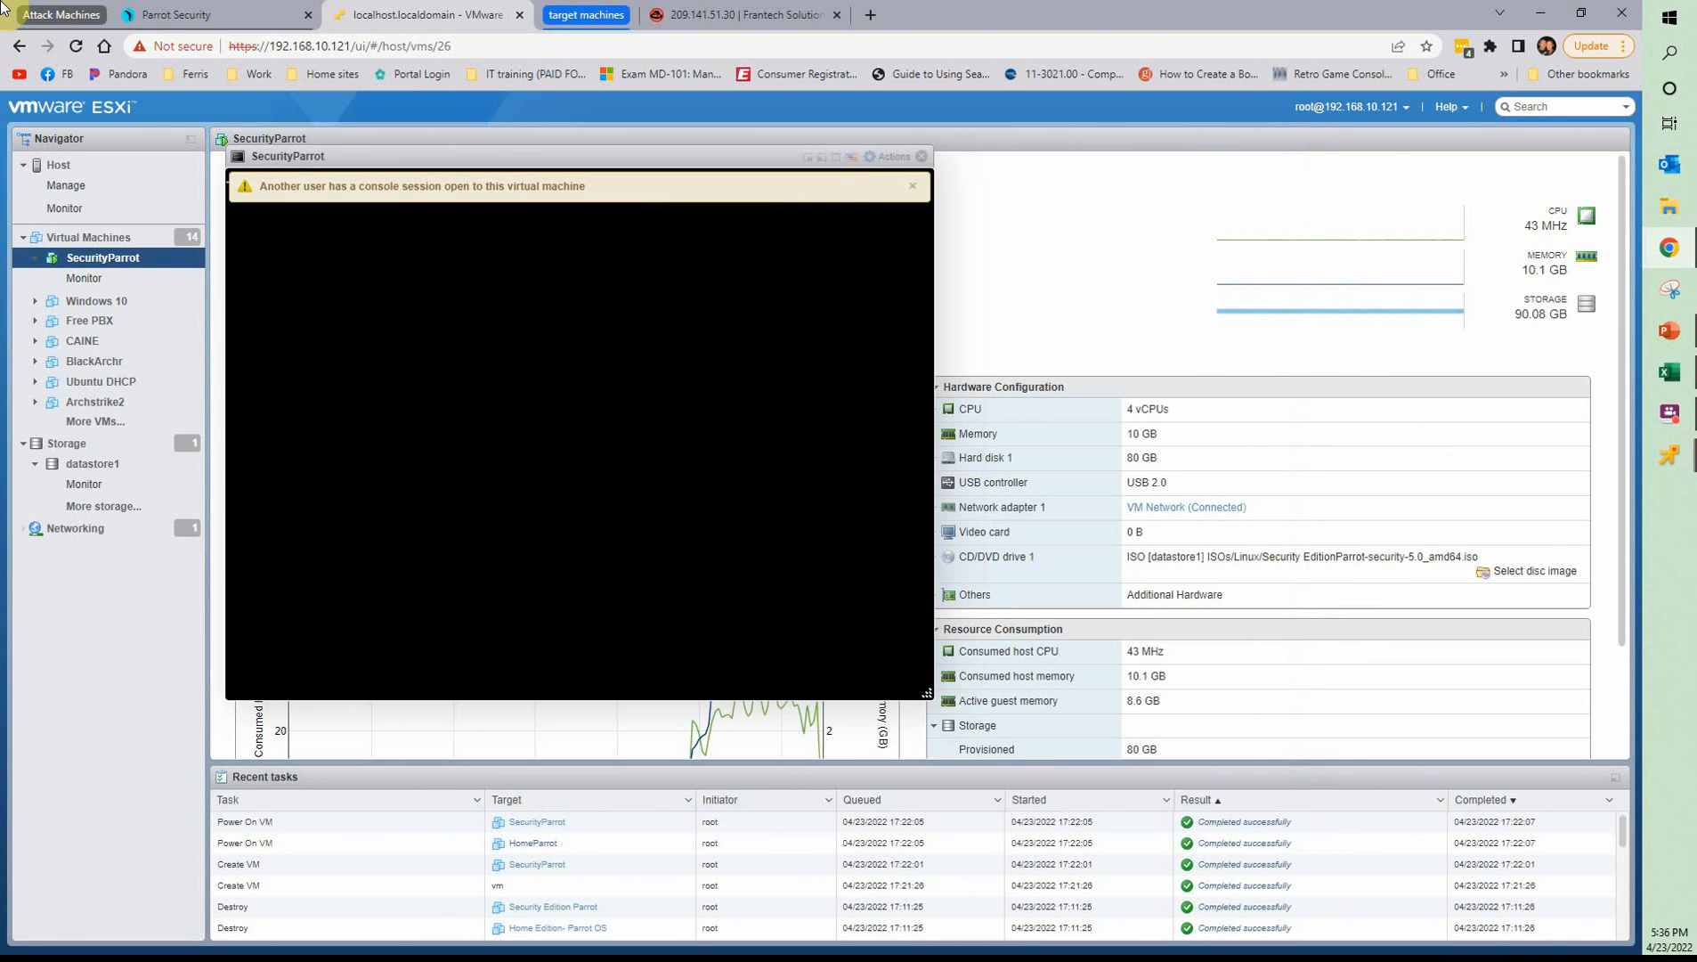